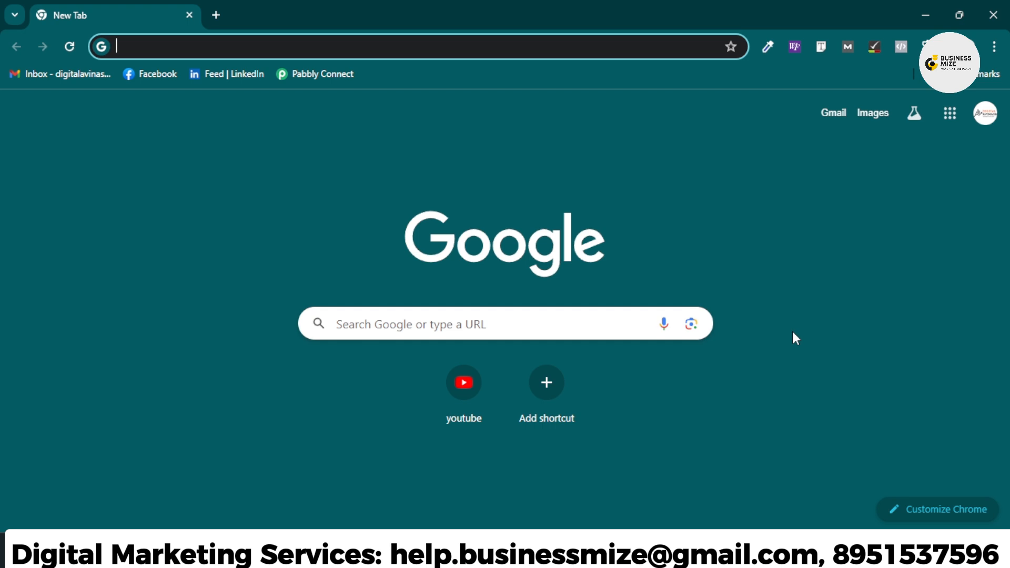
Try to open the local website at localhost/mydream
type("localhost/mydream")
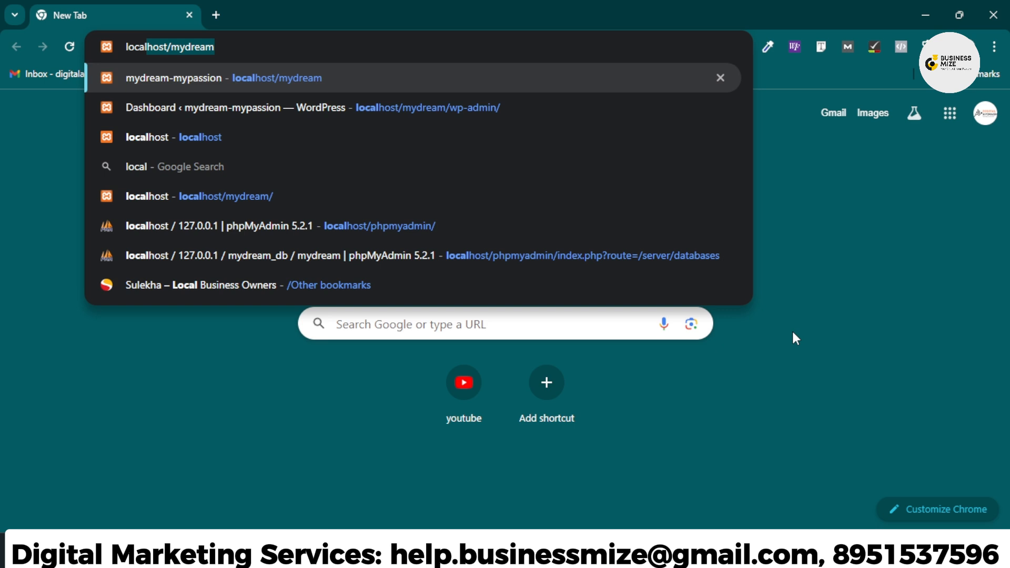
key("Return")
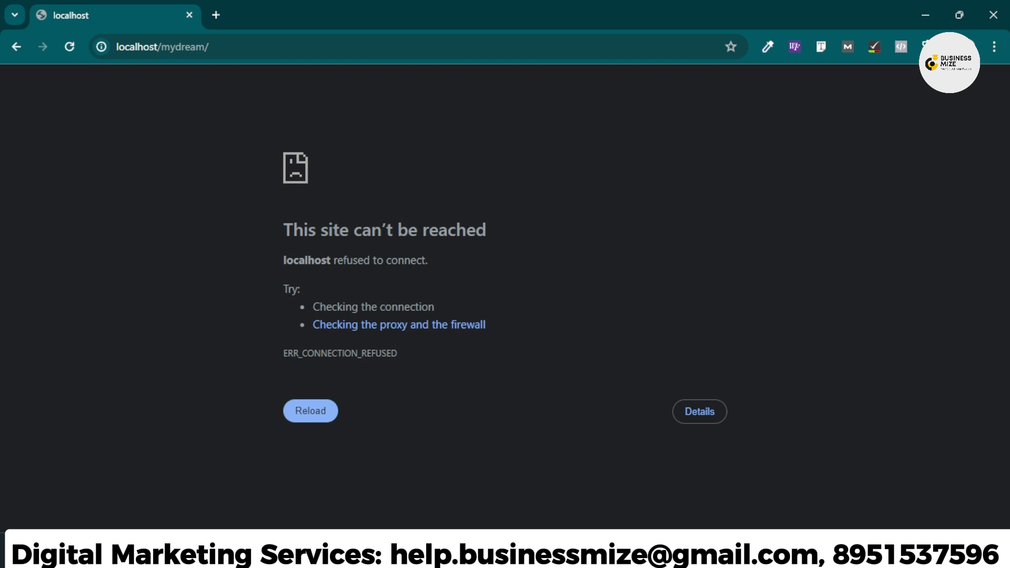
Start the Apache and MySQL modules in the XAMPP Control Panel and reload the localhost/mydream site in the browser
key("super")
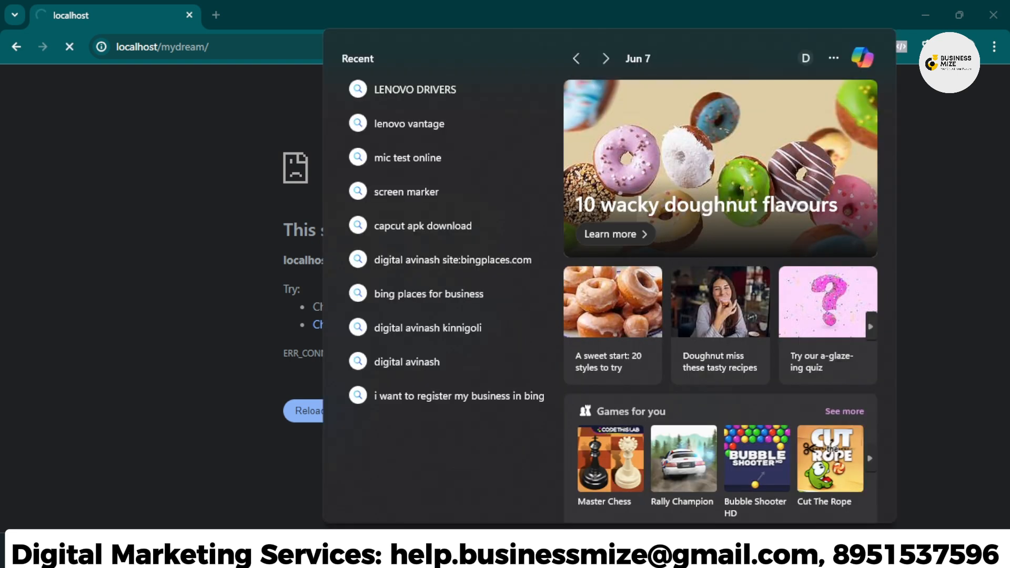
type("xa")
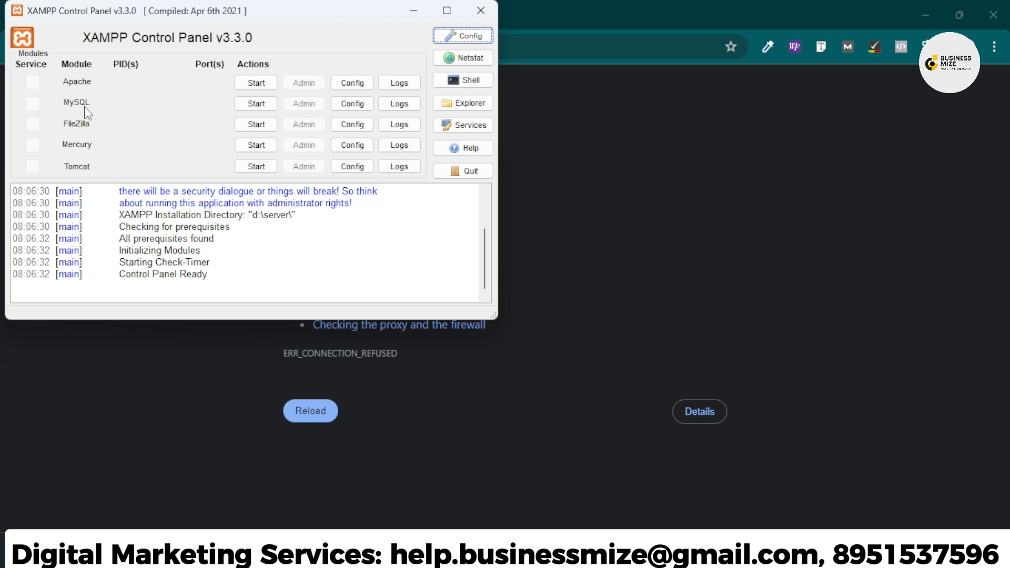
left_click(258, 83)
left_click(262, 104)
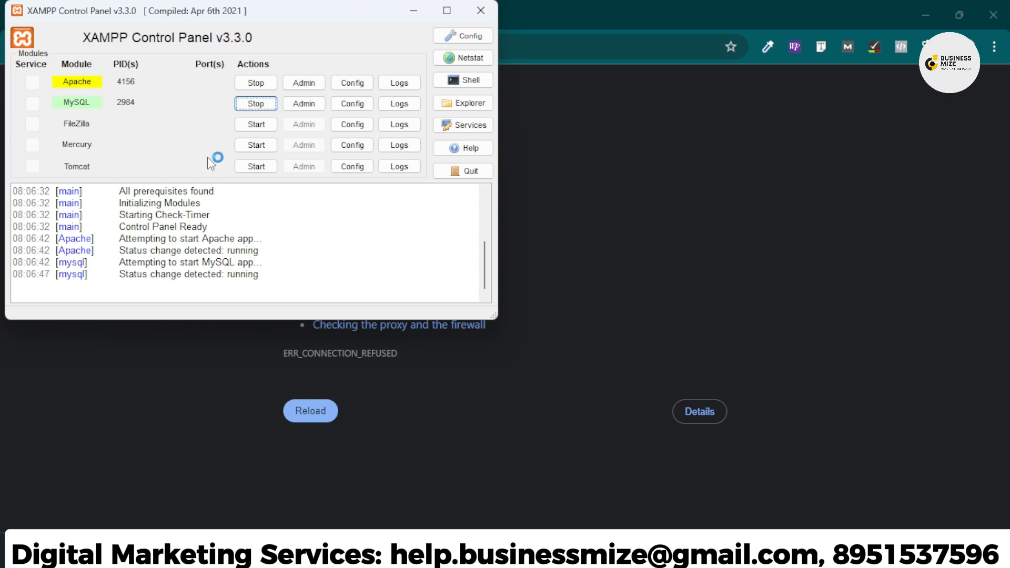
left_click(415, 14)
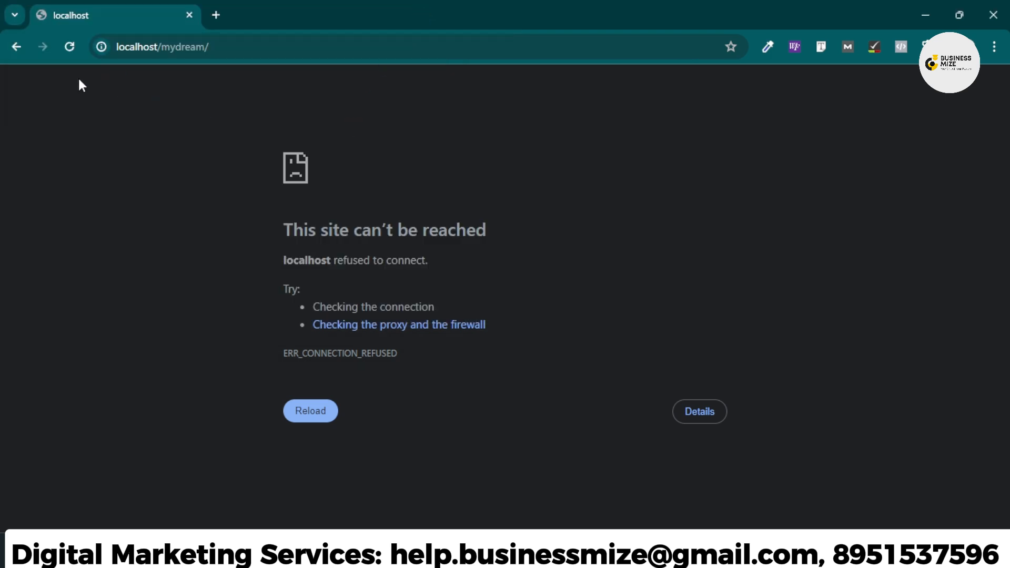
left_click(73, 55)
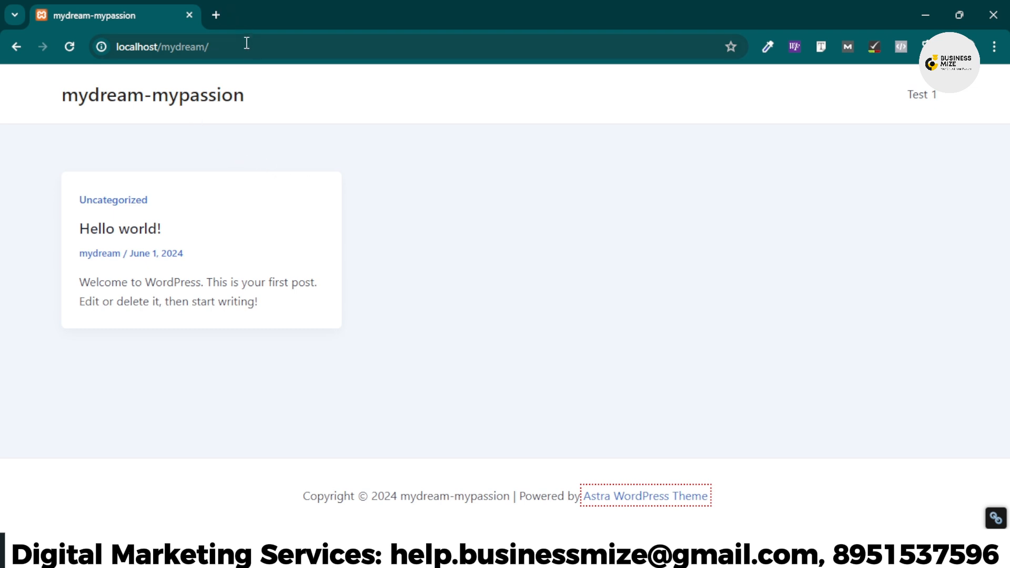
Open the site's WordPress admin login page at localhost/mydream/wp-admin/
left_click(263, 46)
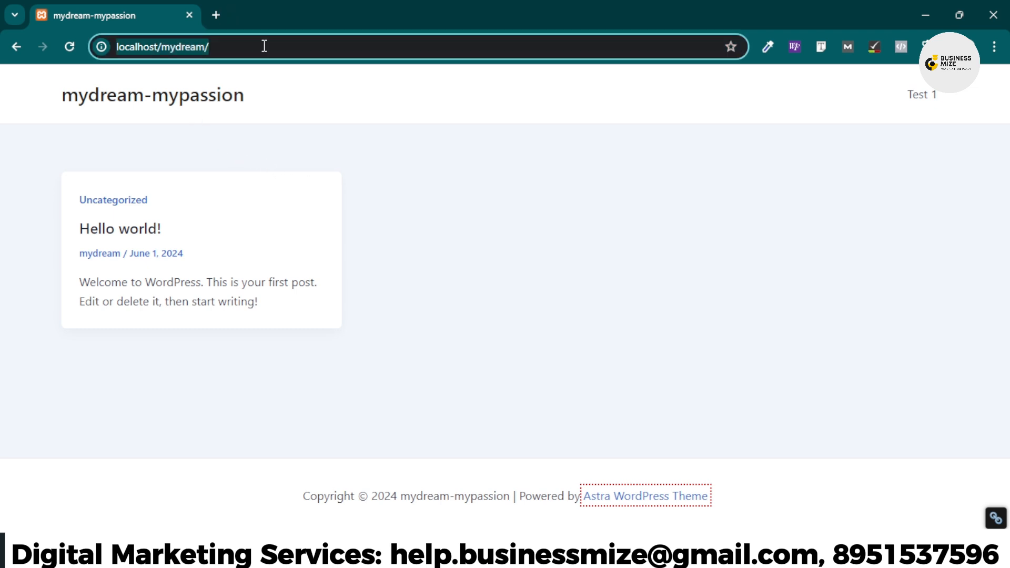
left_click(263, 46)
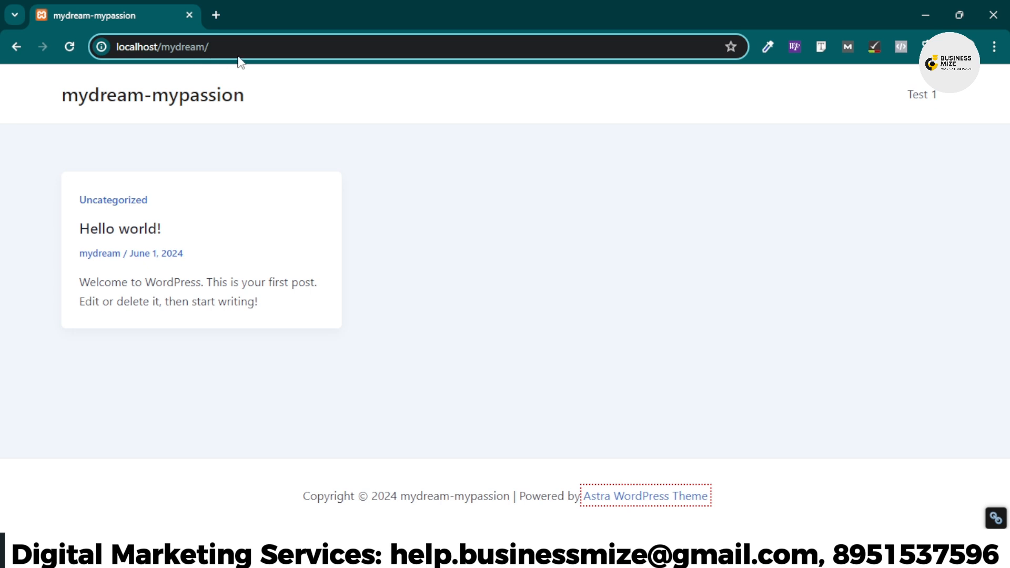
type("wp")
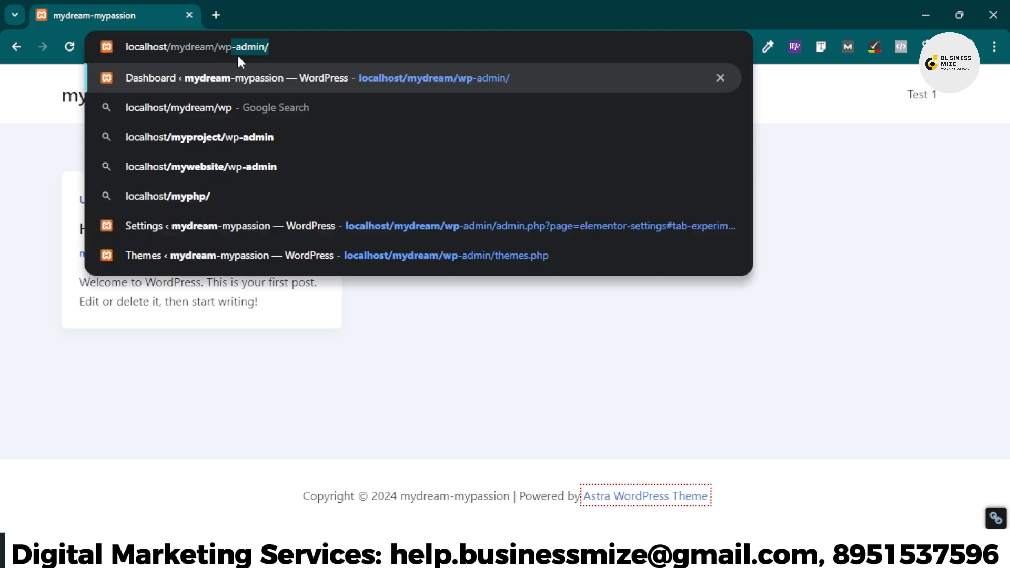
type("-admin/")
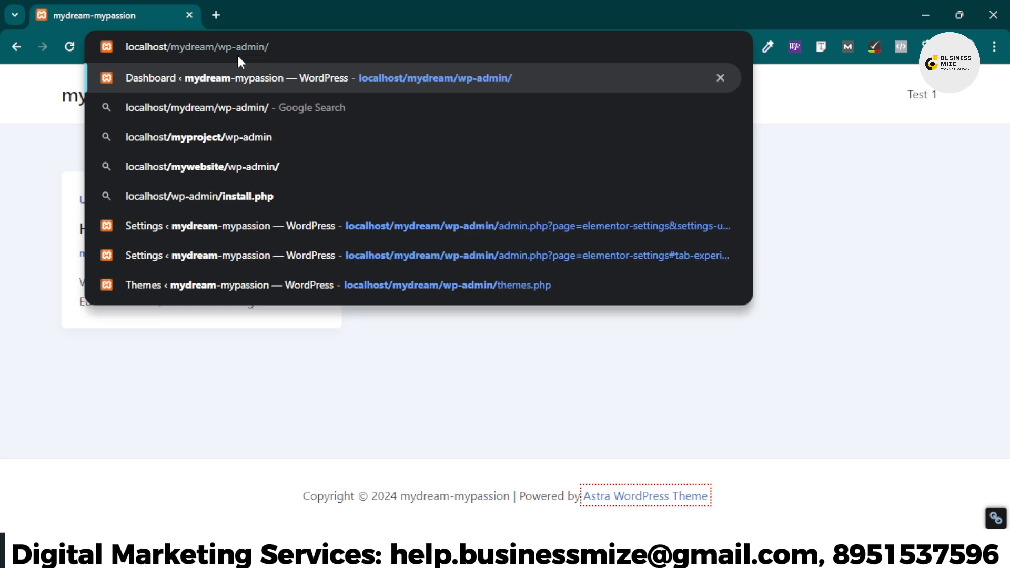
key("Return")
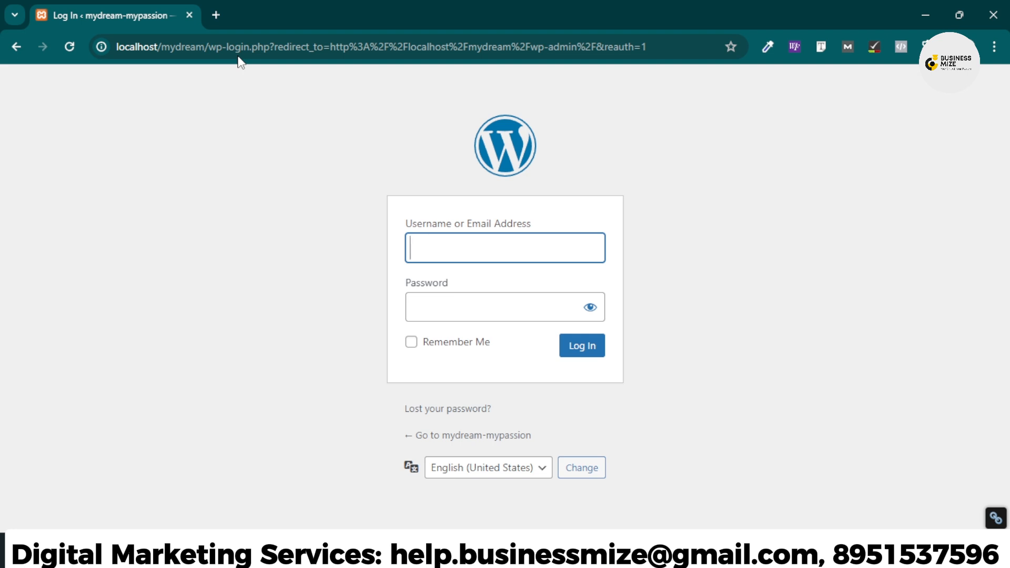
Log in to the WordPress dashboard with the username mydream and the account password, revealing the password before submitting
type("mydream")
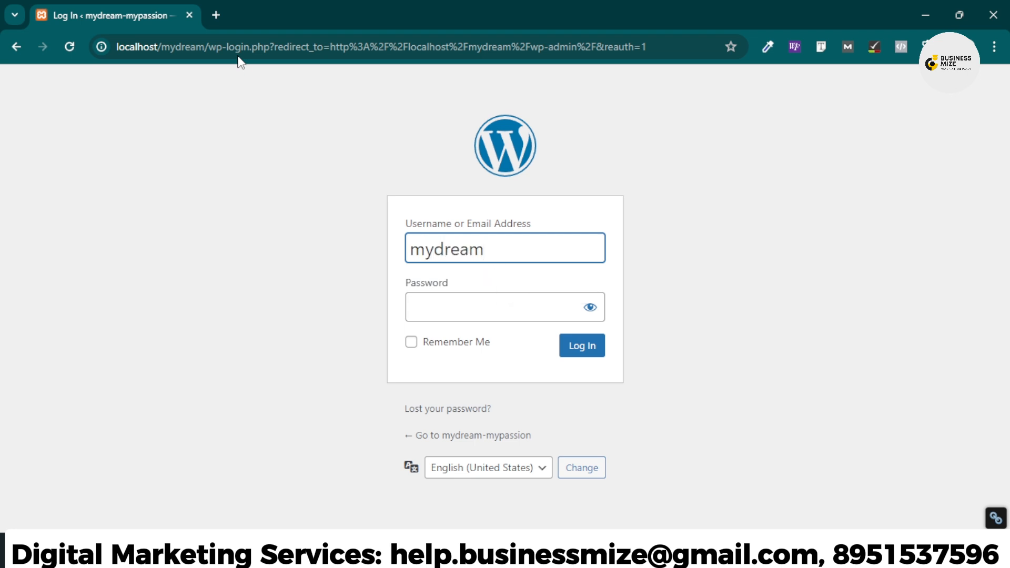
left_click(463, 306)
type("******")
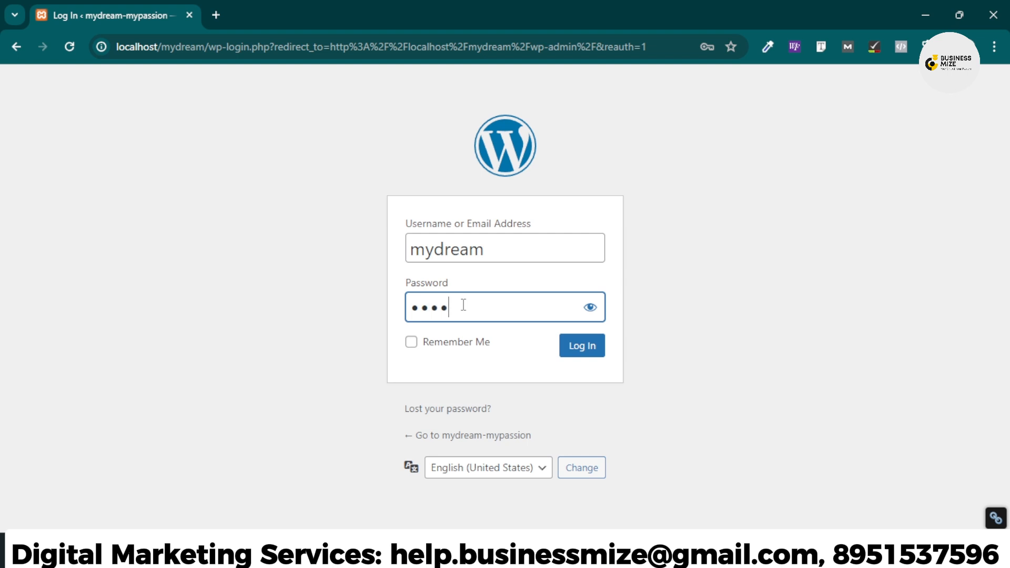
type("****")
left_click(590, 307)
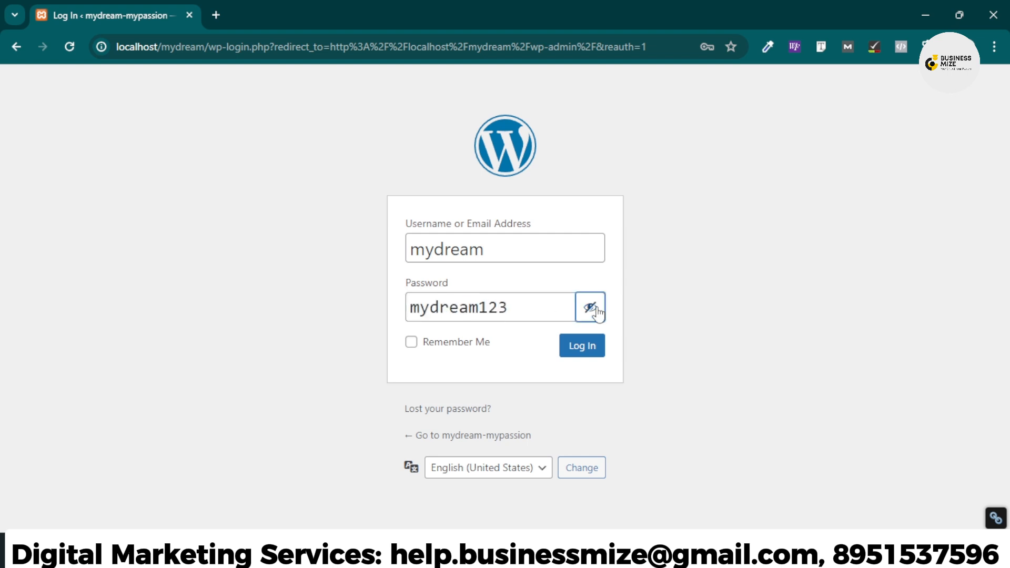
left_click(589, 351)
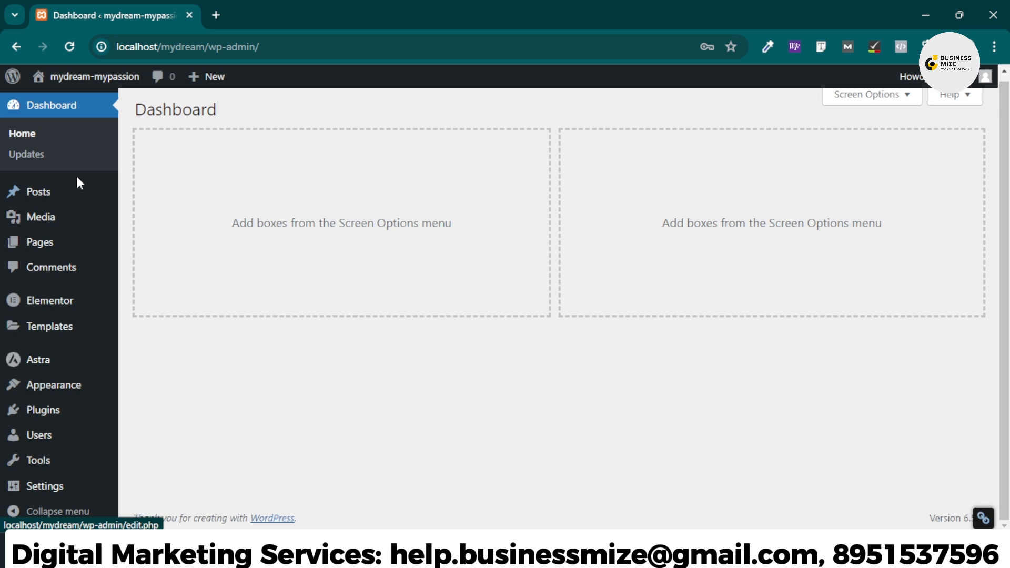
Search Google for "photographer" in a new browser tab
mouse_move(117, 229)
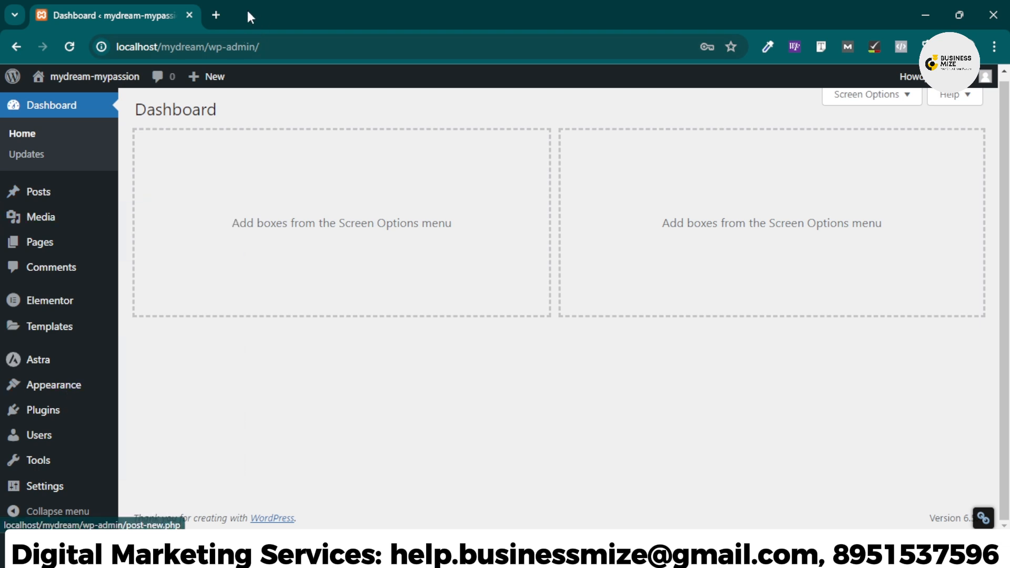
left_click(217, 15)
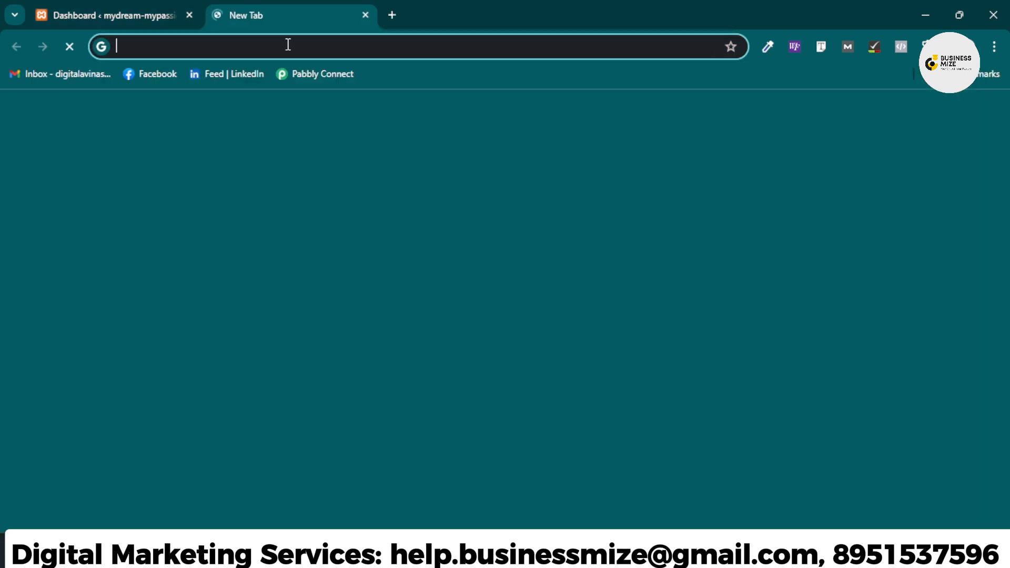
left_click(437, 324)
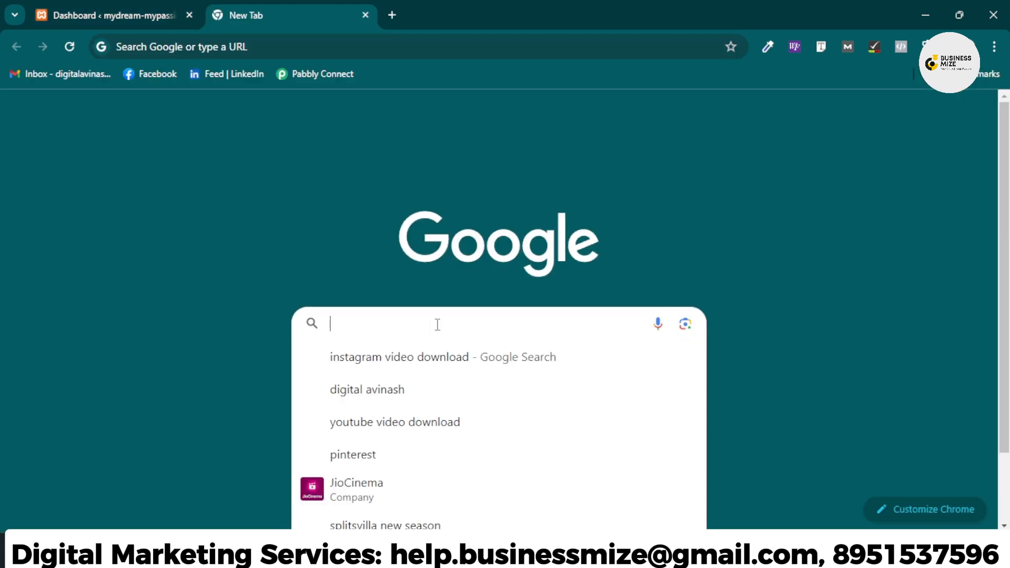
type("phot")
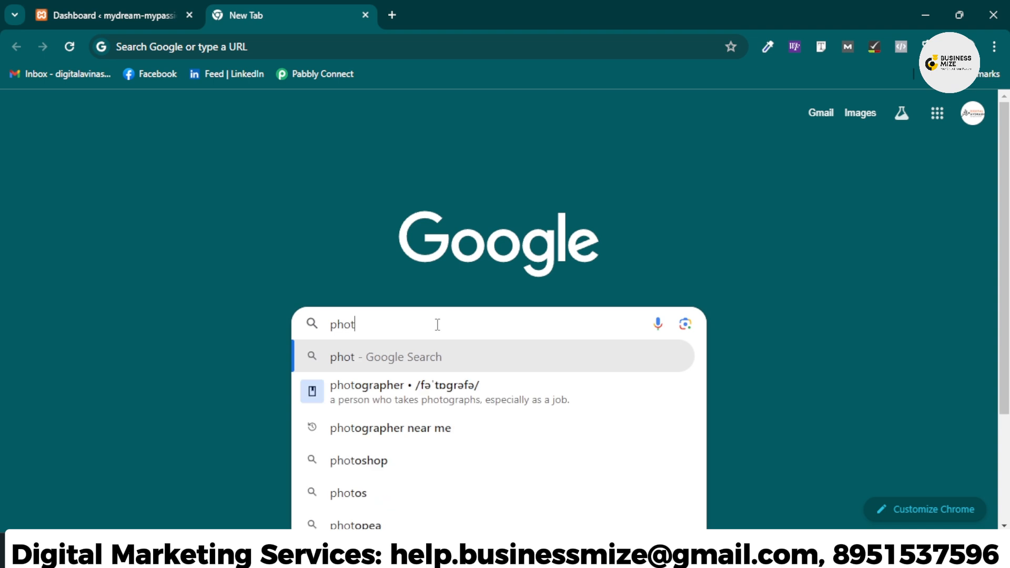
type("oh")
key("BackSpace")
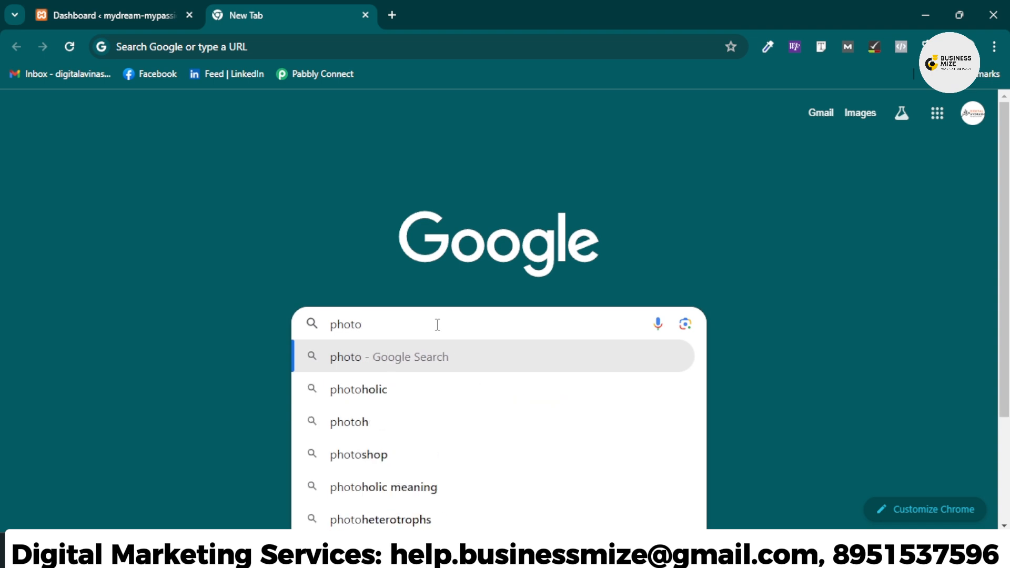
type("grapher")
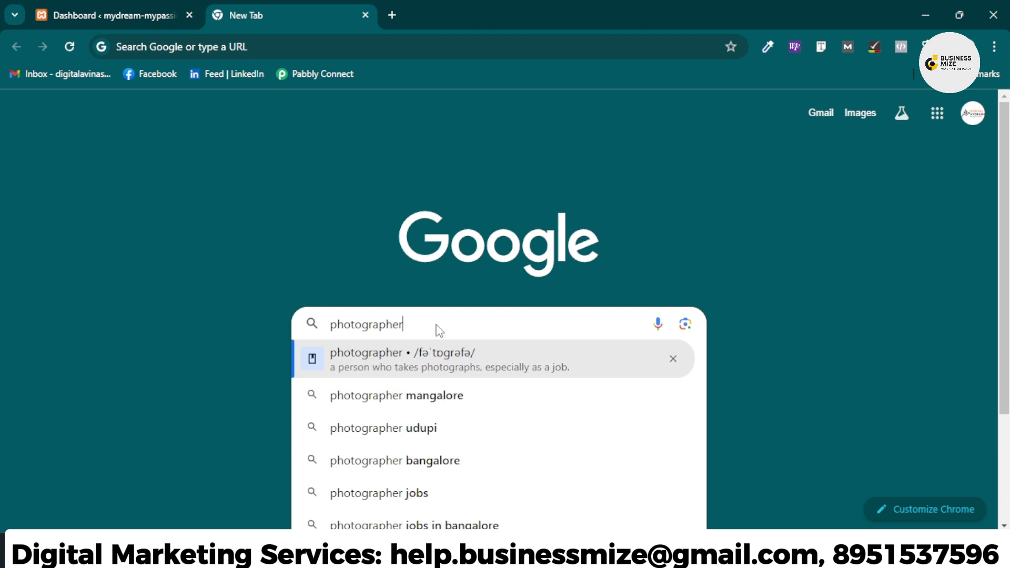
key("Return")
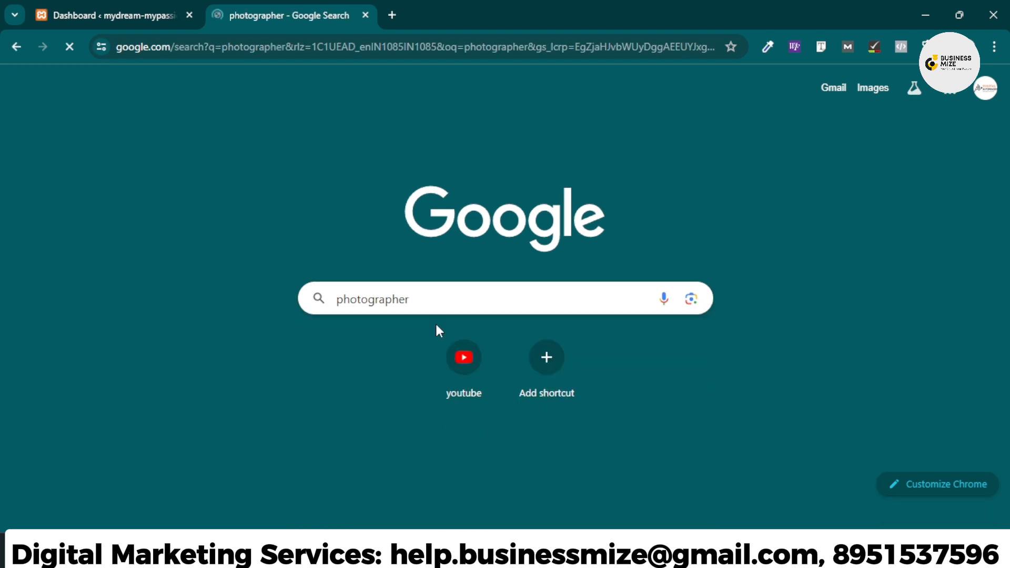
Look through the photographer search results for business websites and open the full list of local places
scroll(263, 305, "down", 3)
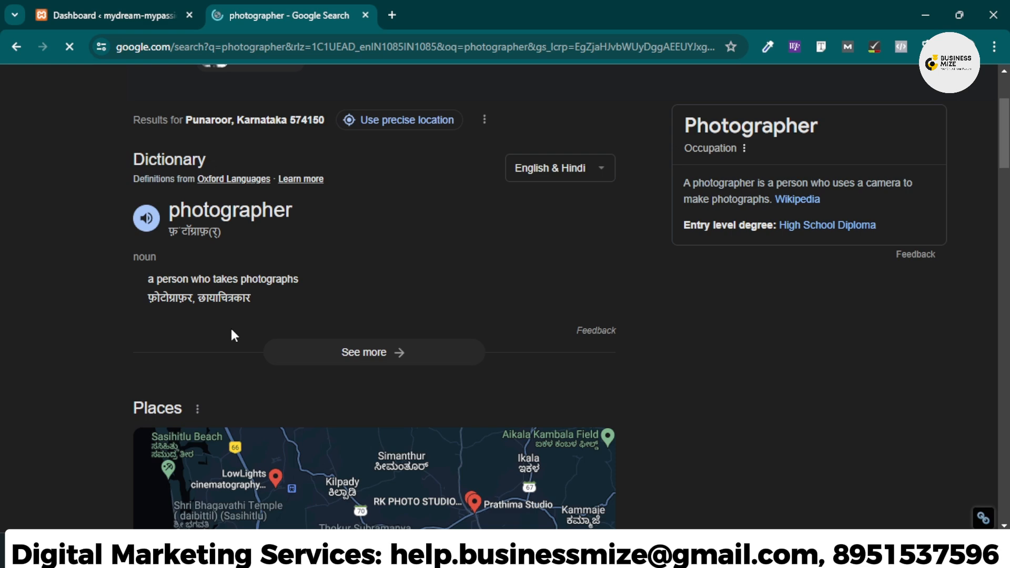
scroll(231, 327, "down", 8)
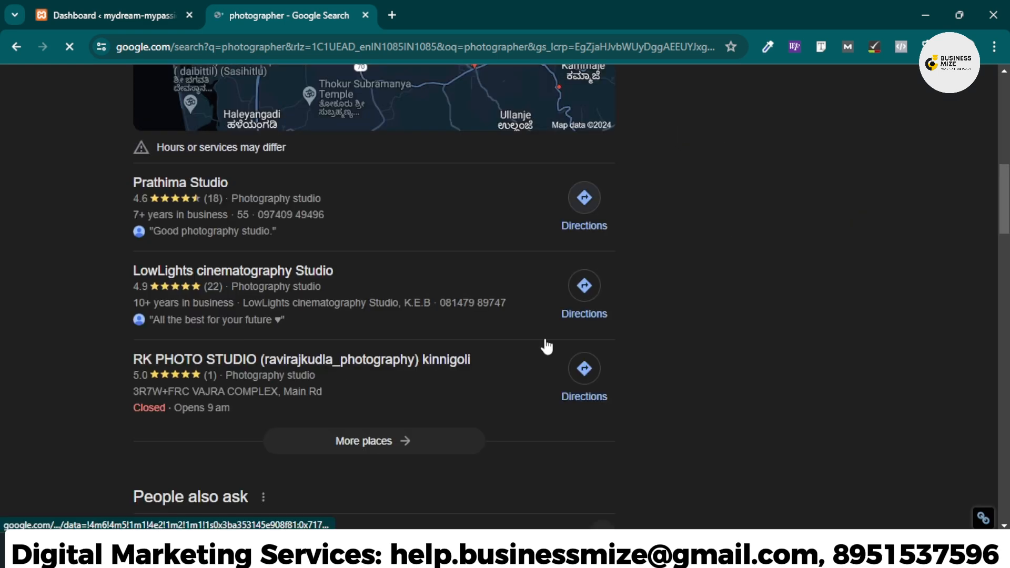
scroll(380, 407, "down", 10)
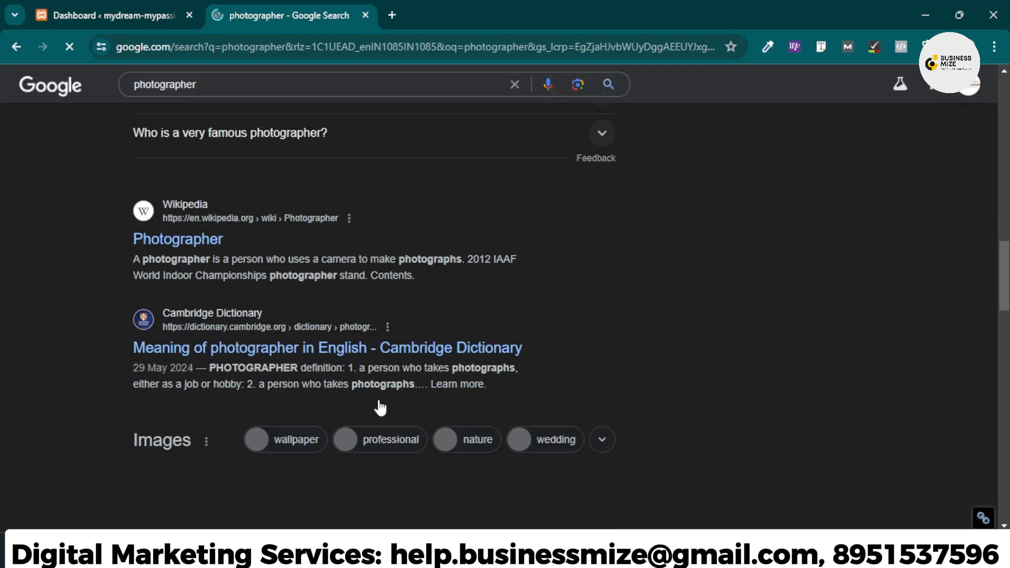
scroll(380, 408, "down", 3)
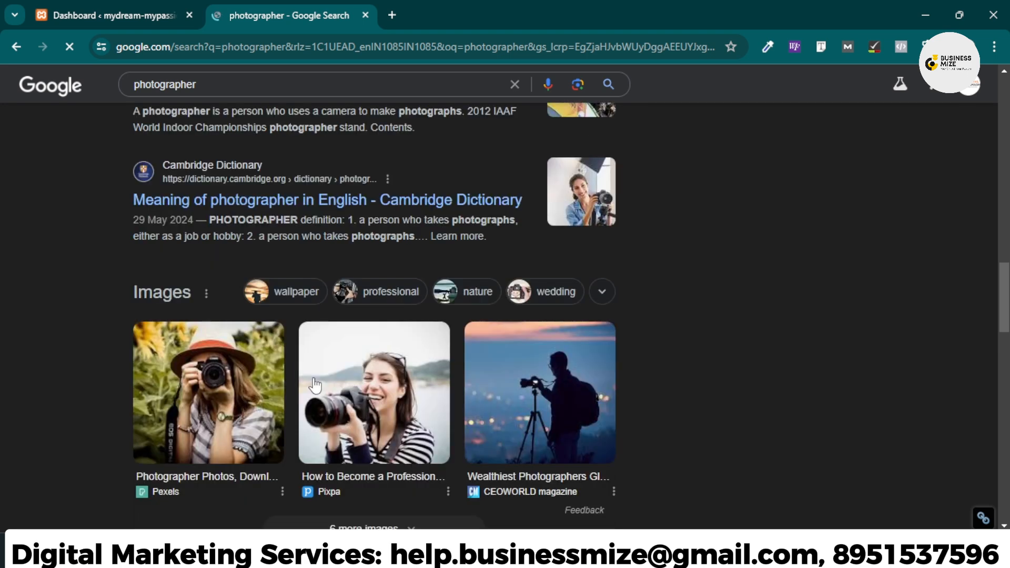
scroll(440, 431, "down", 5)
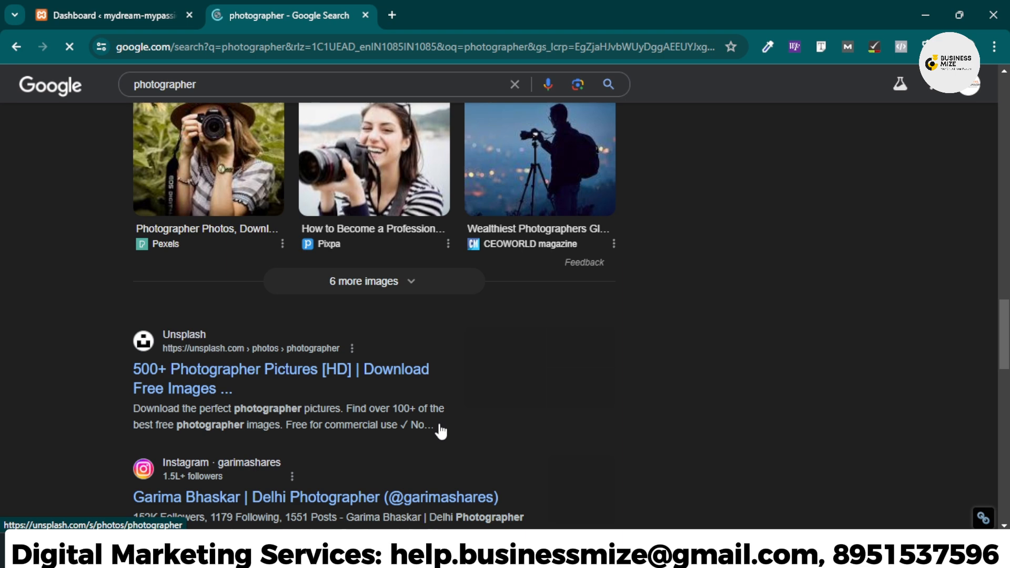
scroll(441, 431, "up", 15)
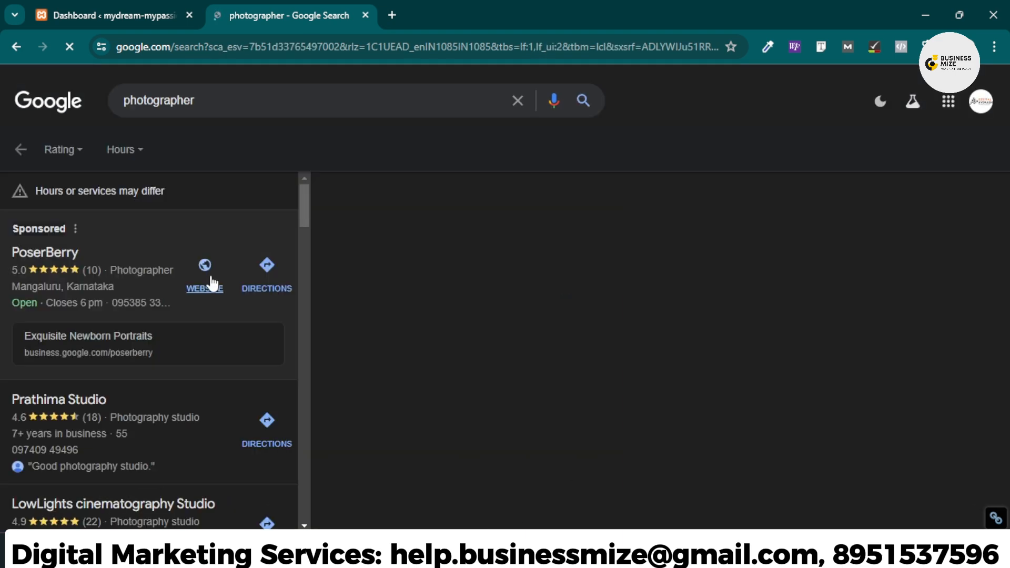
Open PoserBerry's website from the places list in a new tab, view it, and close that tab
middle_click(211, 283)
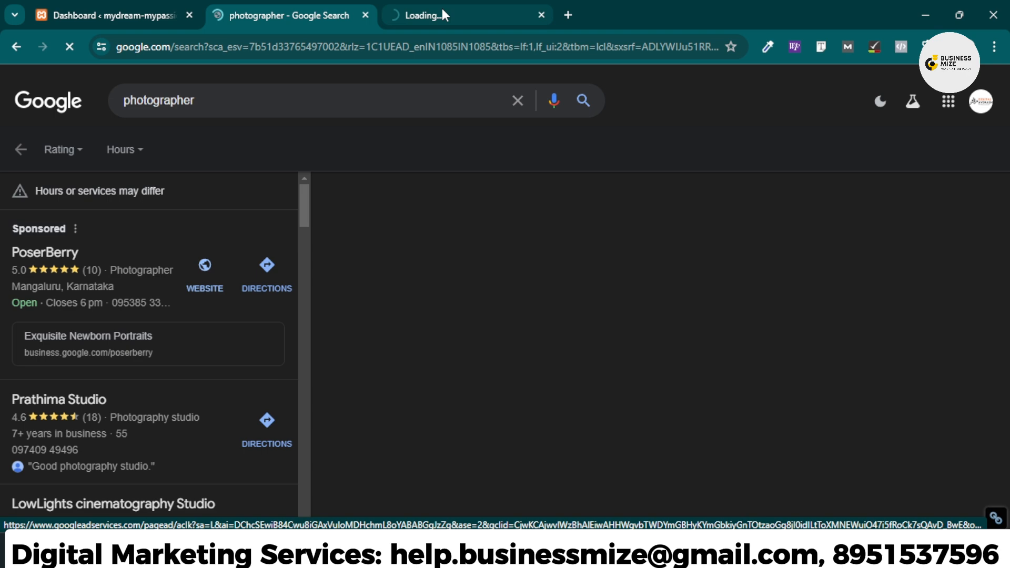
left_click(442, 11)
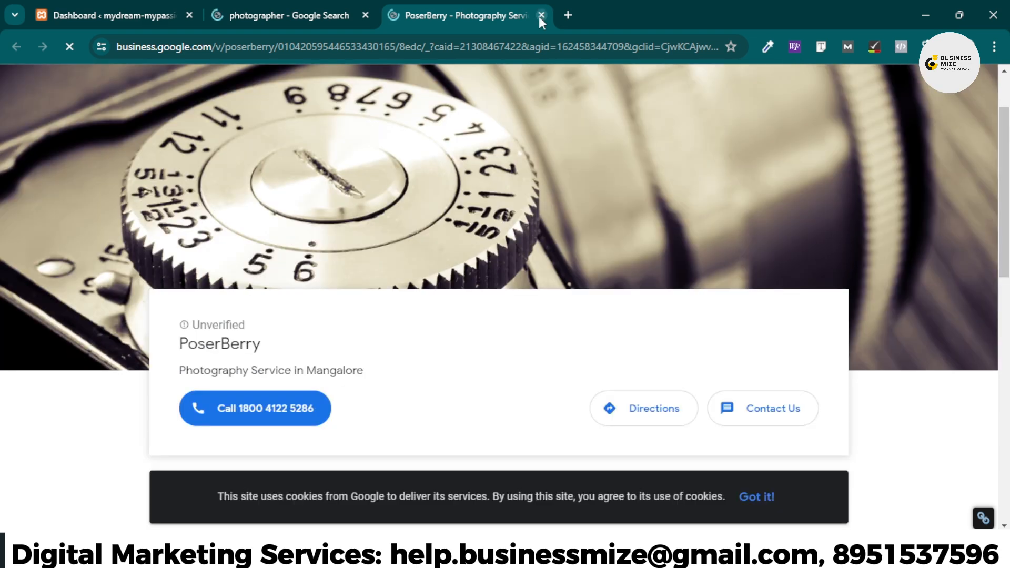
left_click(541, 15)
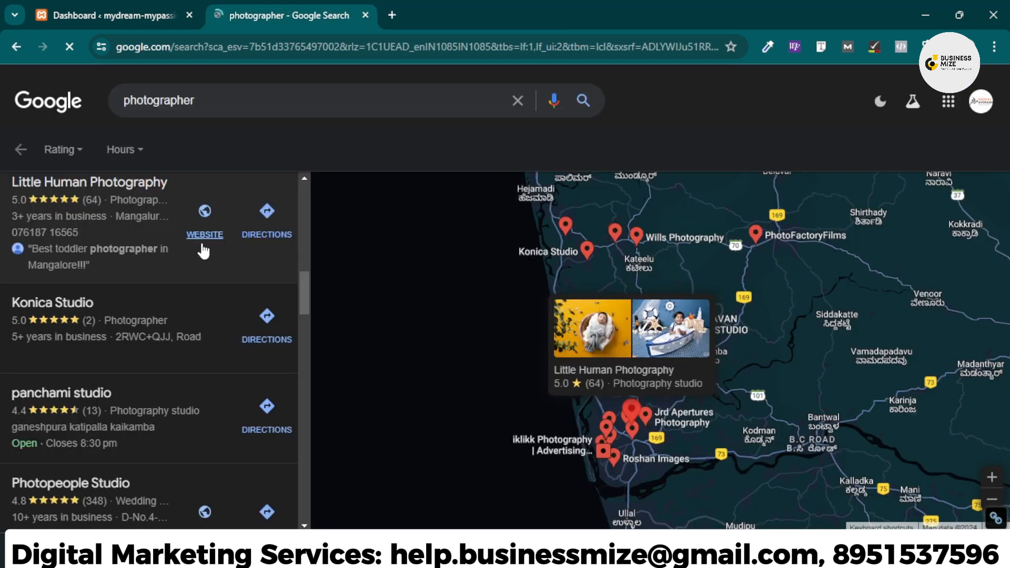
Open Little Human Photography's website from the places list and examine its header navigation and home page gallery
left_click(205, 235)
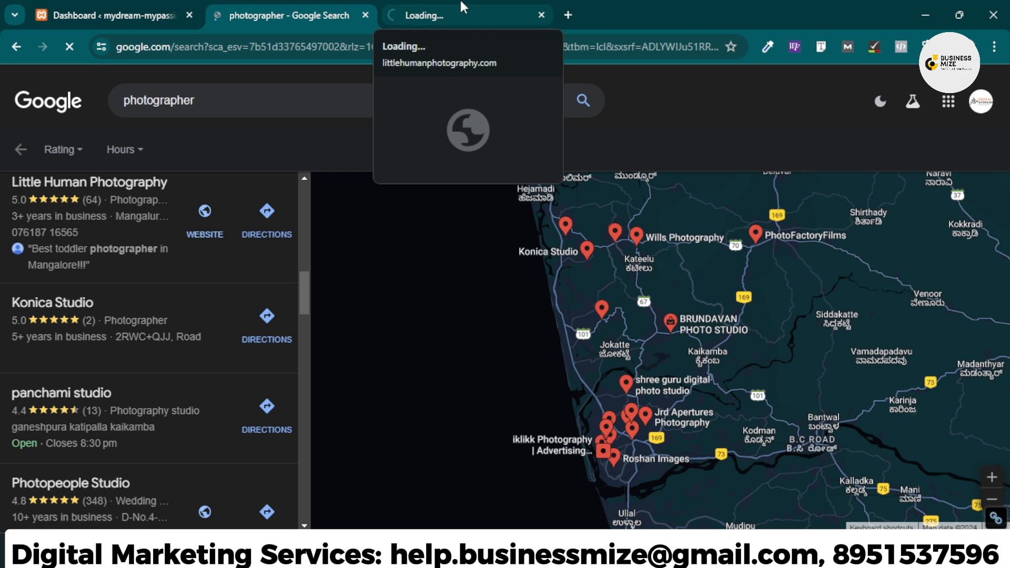
left_click(459, 1)
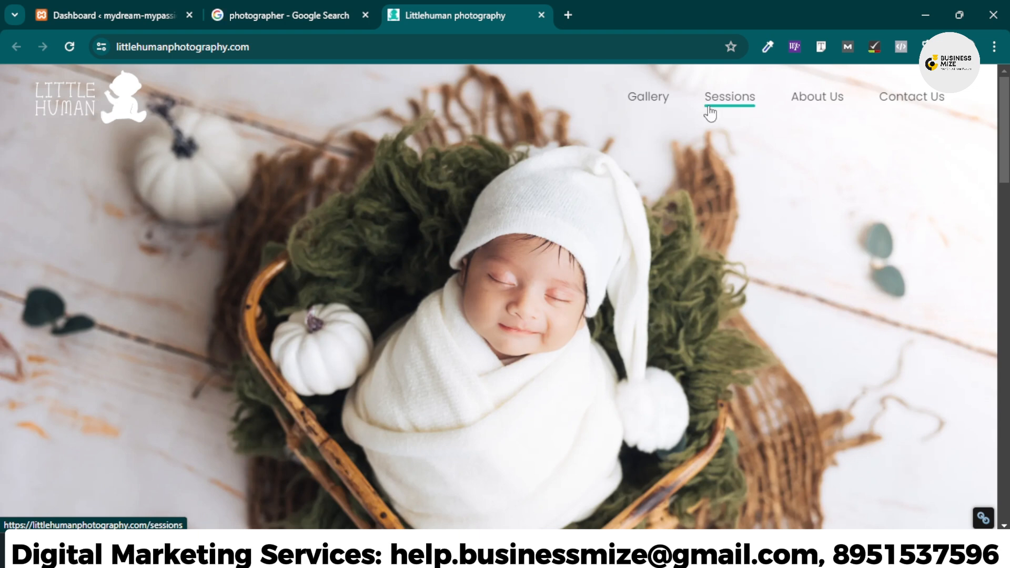
scroll(448, 193, "down", 5)
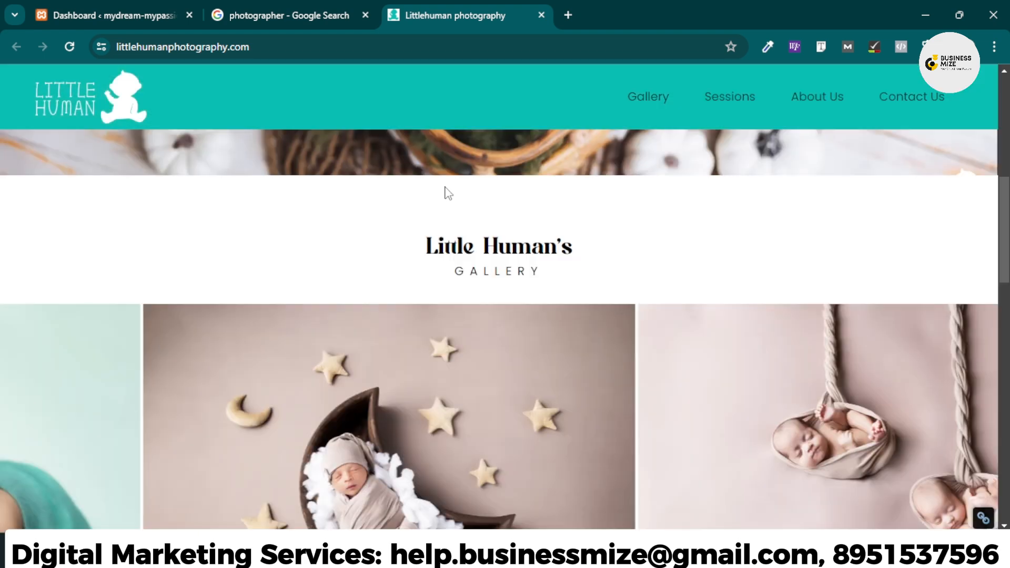
Examine Little Human Photography's contact section, header navigation, gallery and footer on its single-page home page
left_click(911, 92)
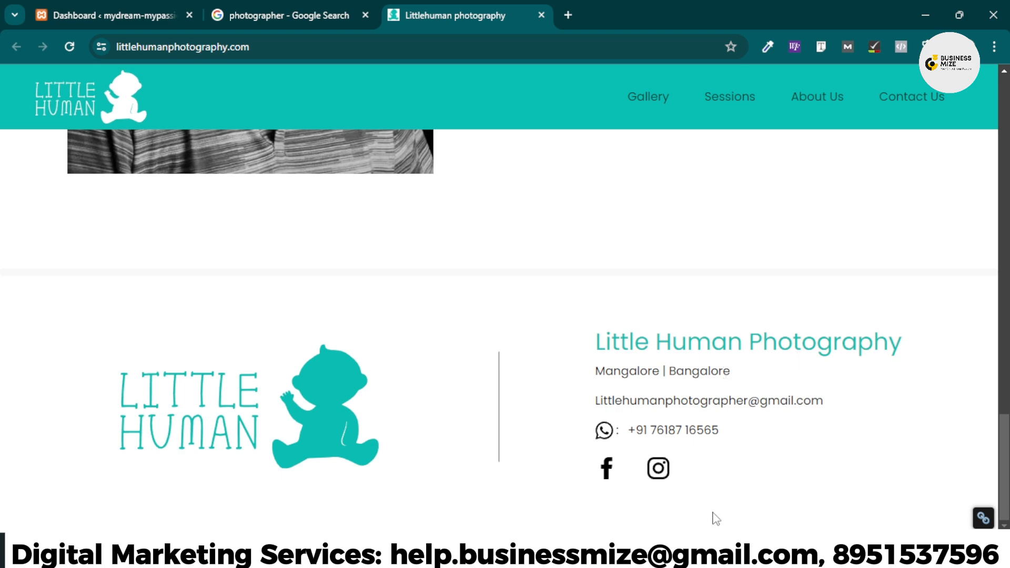
scroll(610, 395, "up", 6)
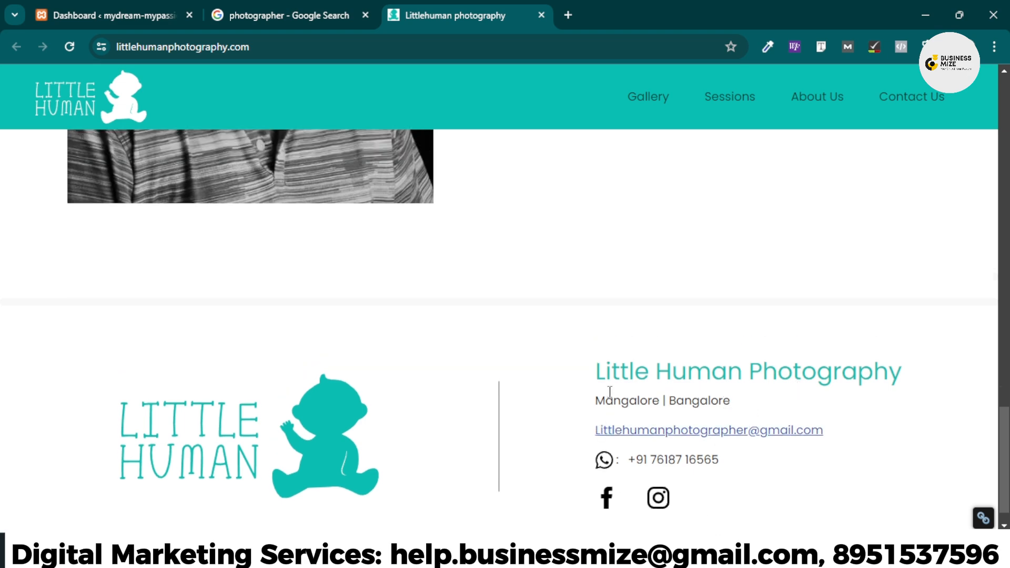
scroll(614, 392, "up", 10)
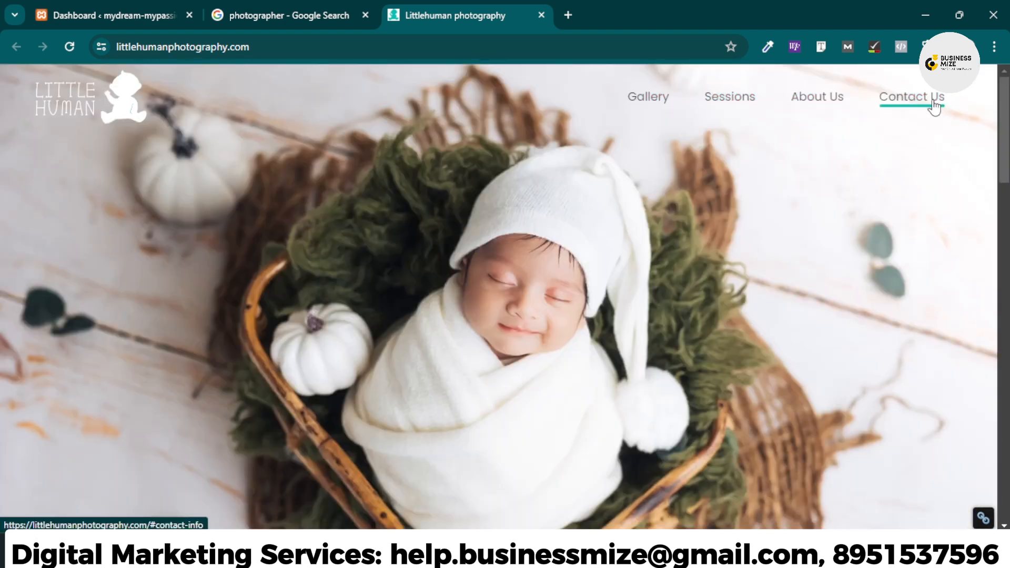
scroll(599, 331, "down", 10)
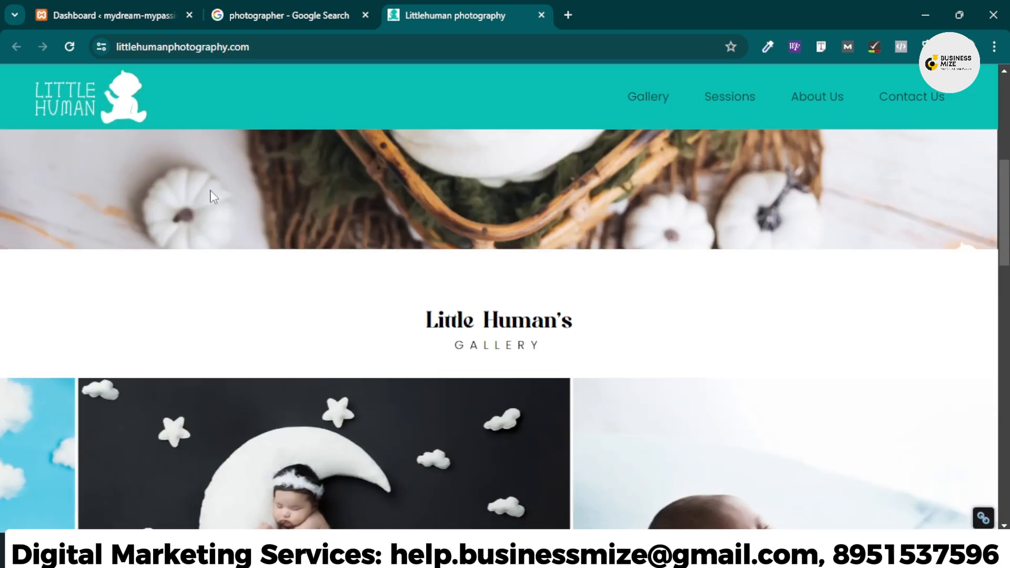
scroll(492, 241, "down", 10)
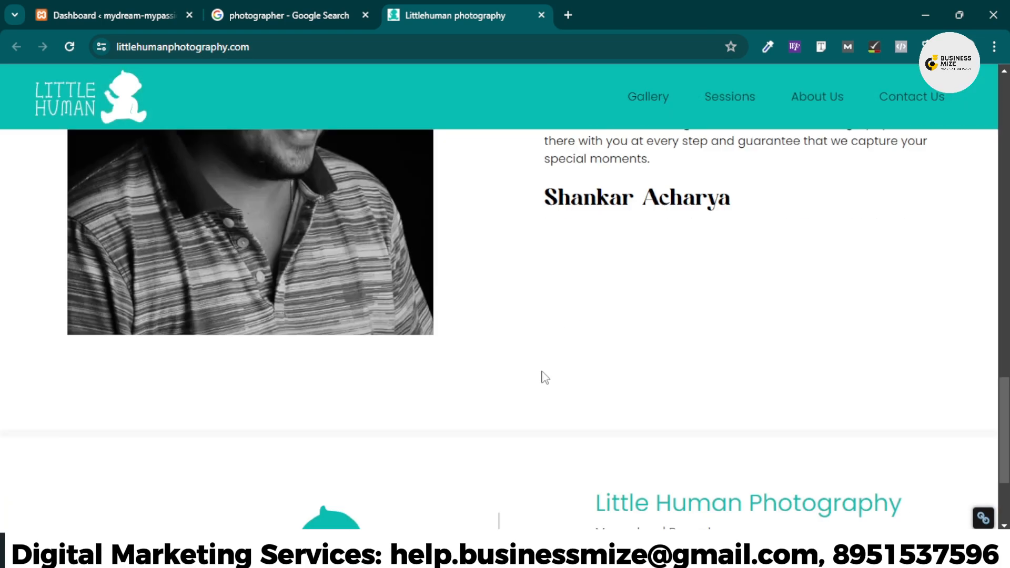
scroll(543, 377, "down", 5)
scroll(595, 401, "up", 15)
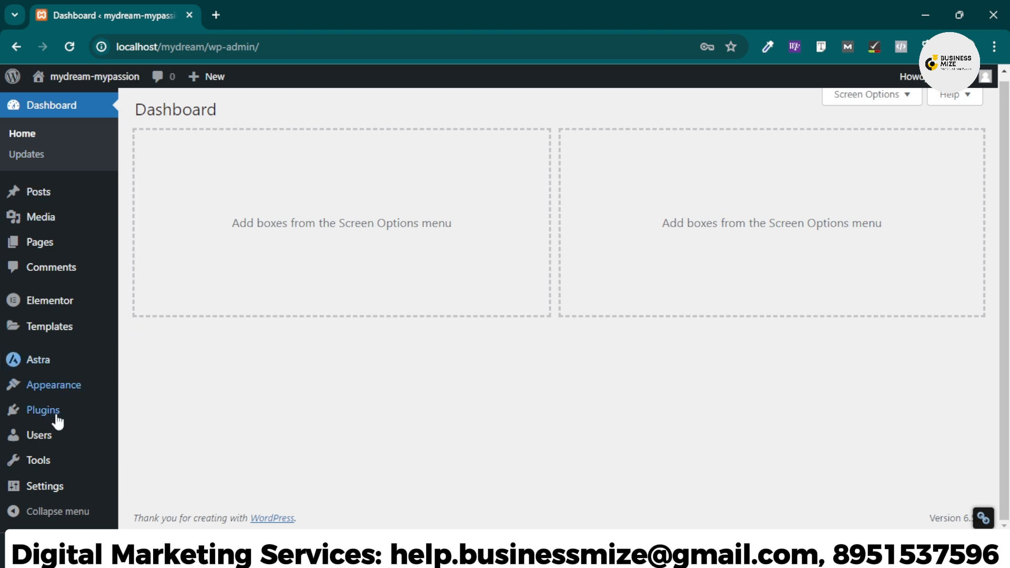
Open the site's installed plugins list, select all plugins and remove them with a bulk action
mouse_move(62, 421)
left_click(176, 413)
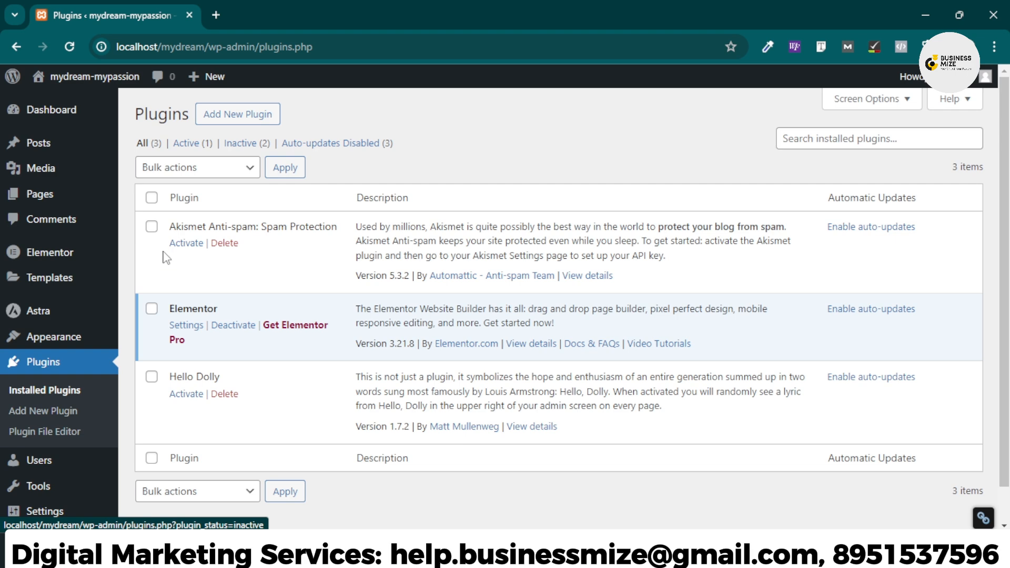
left_click(152, 199)
left_click(228, 170)
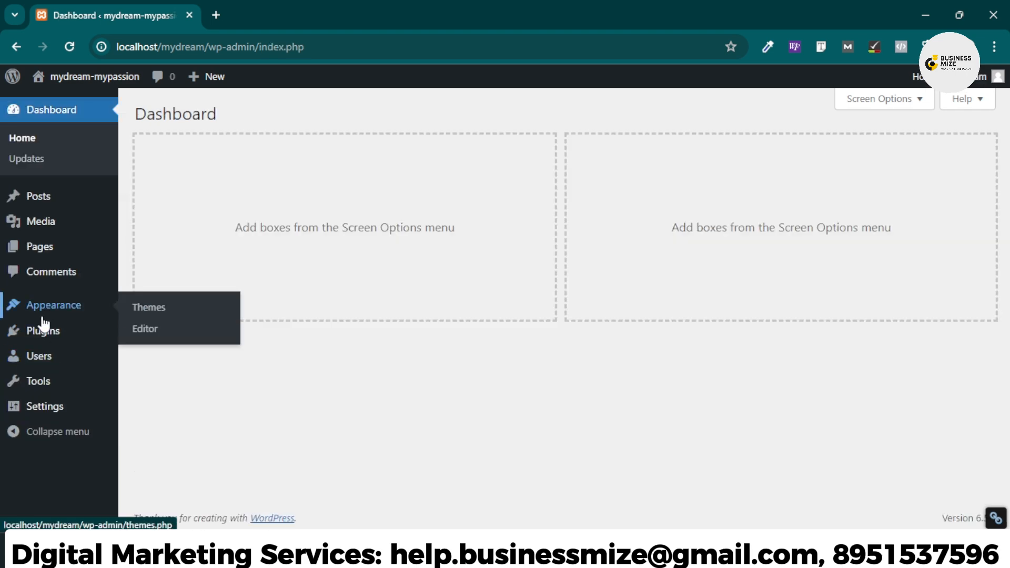
Search the plugin directory for "elementor" to add a new plugin to the site
mouse_move(59, 341)
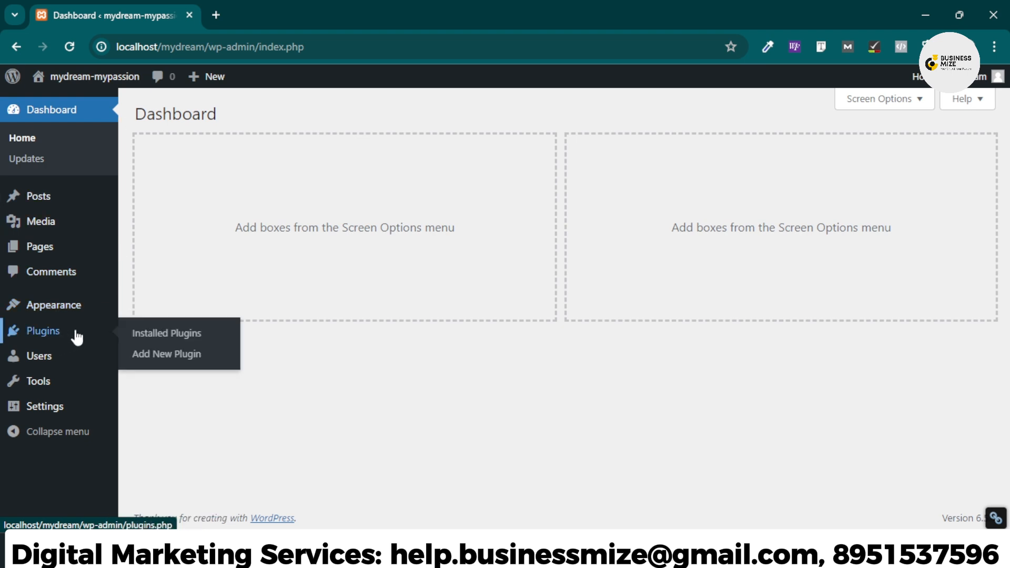
left_click(152, 354)
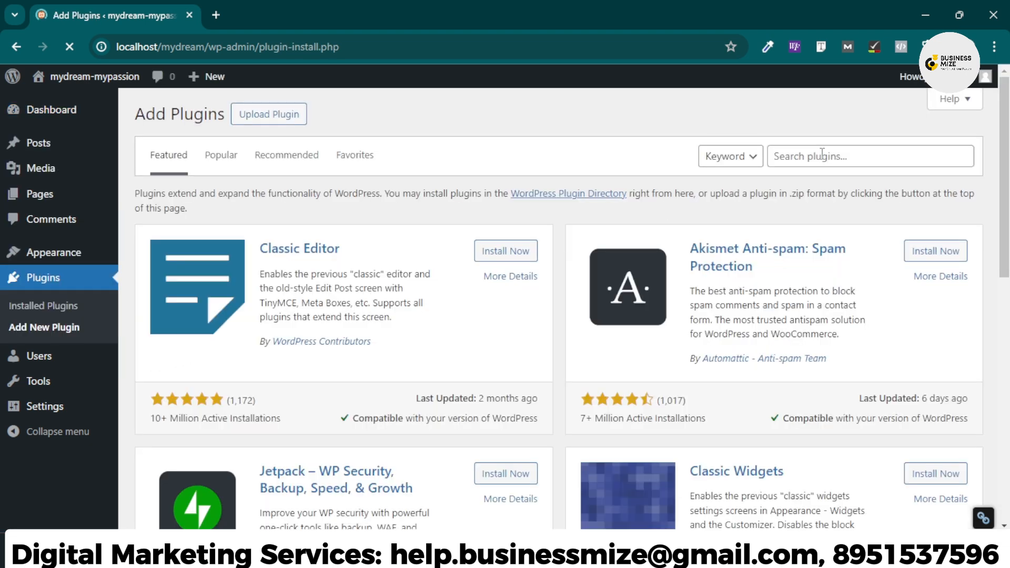
left_click(823, 153)
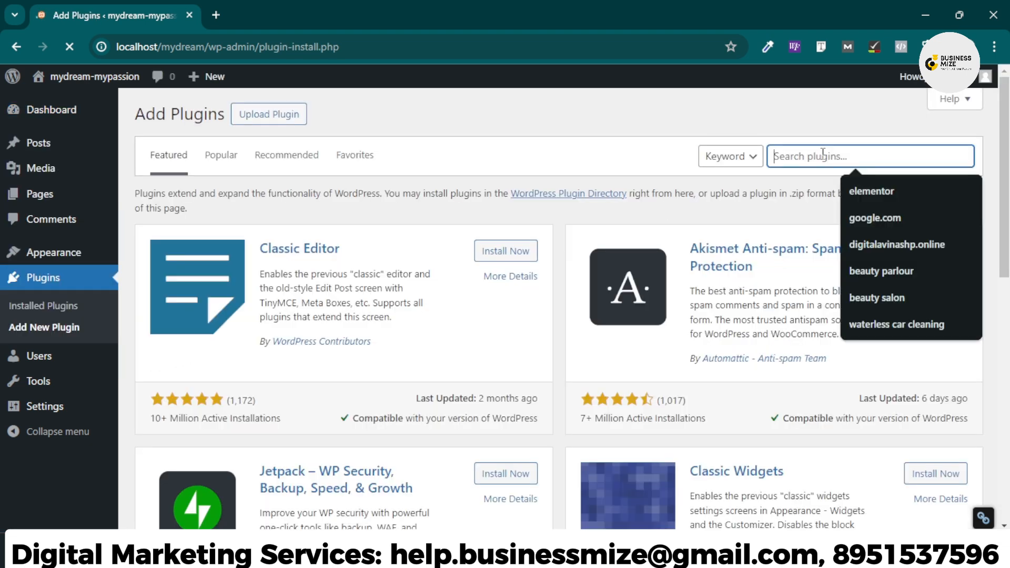
type("ele")
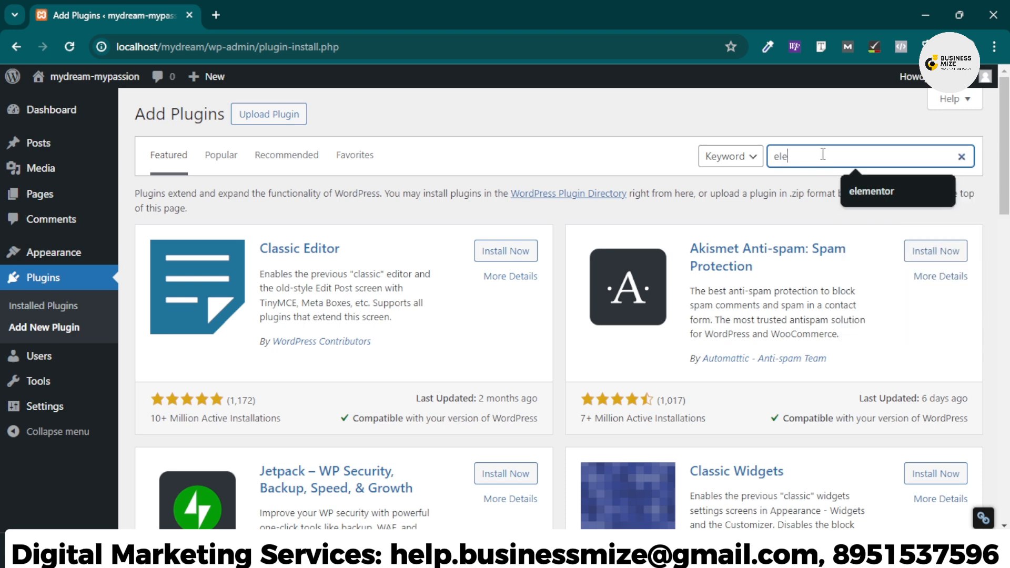
key("Down")
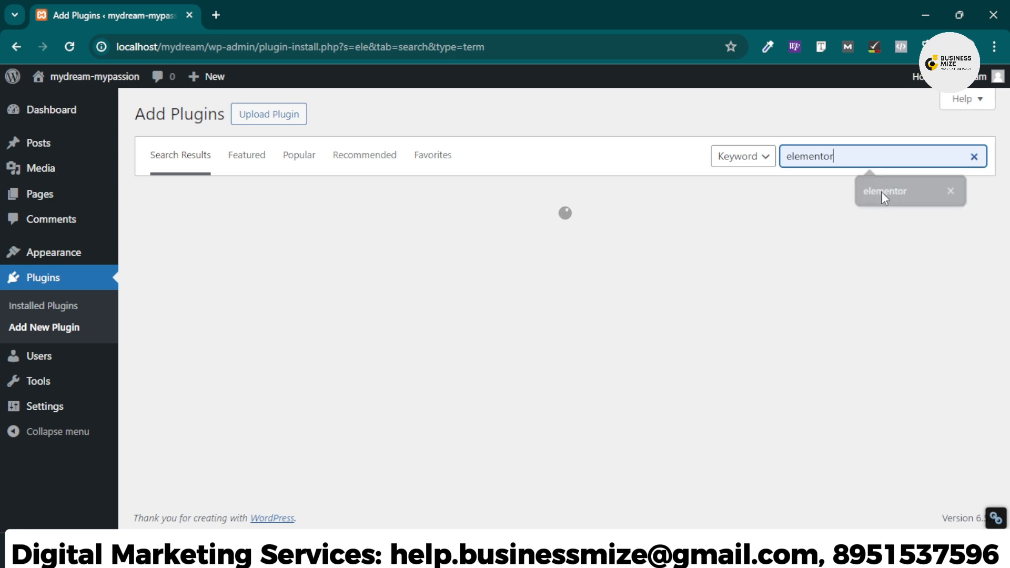
left_click(881, 192)
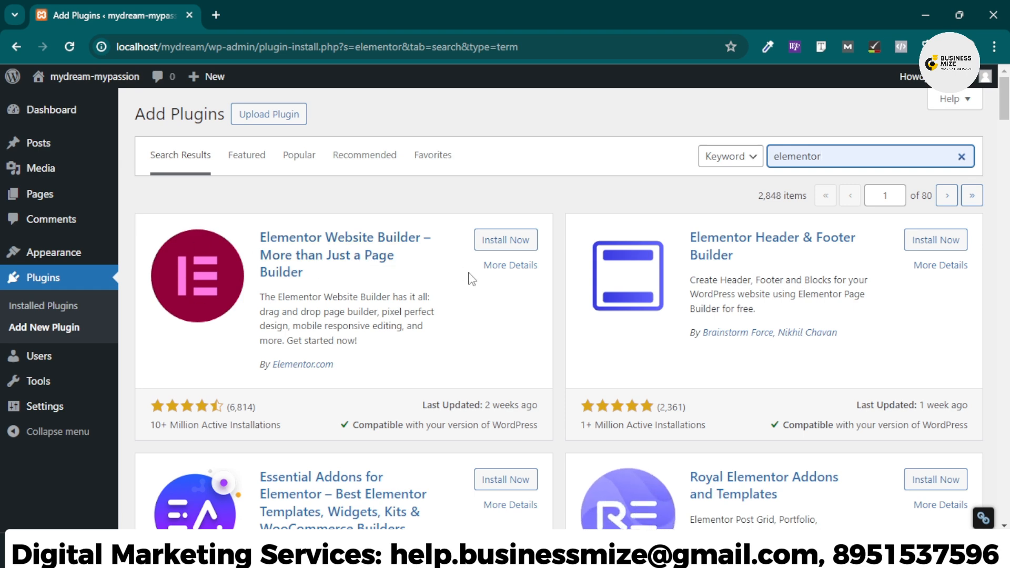
Install the Elementor Website Builder plugin, look through the related addons during installation, and activate it
left_click(518, 244)
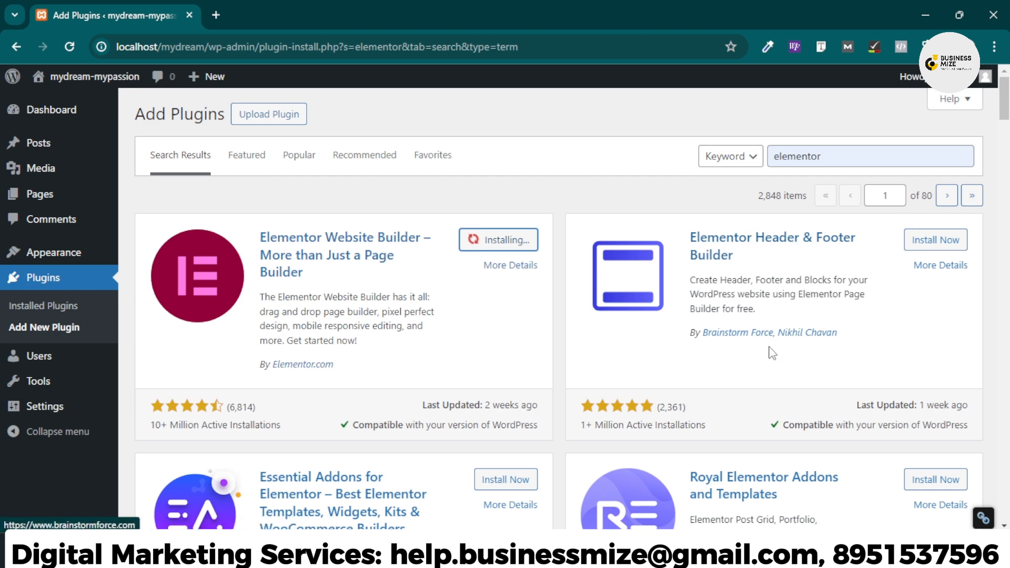
scroll(608, 348, "down", 1)
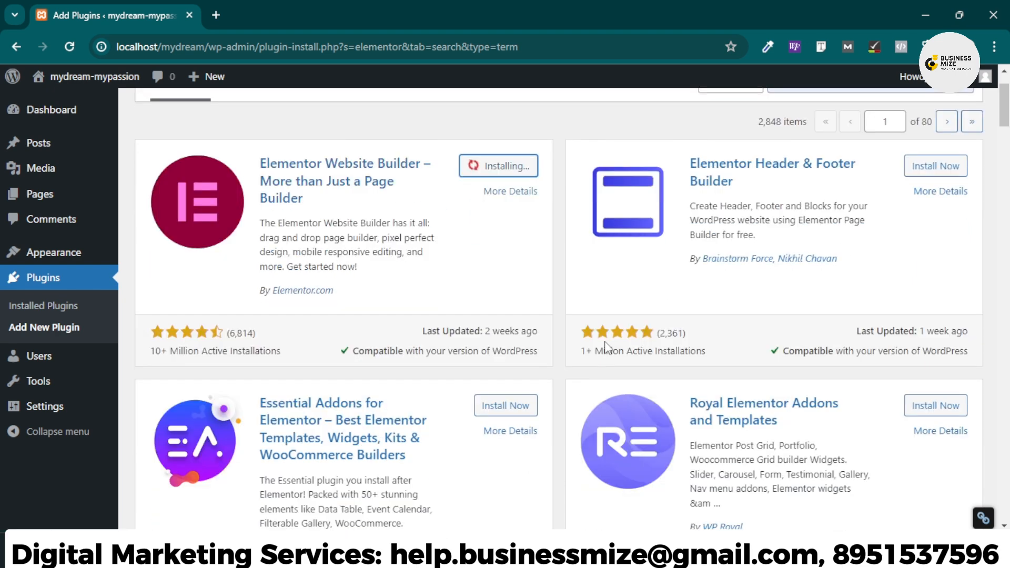
scroll(395, 418, "down", 1)
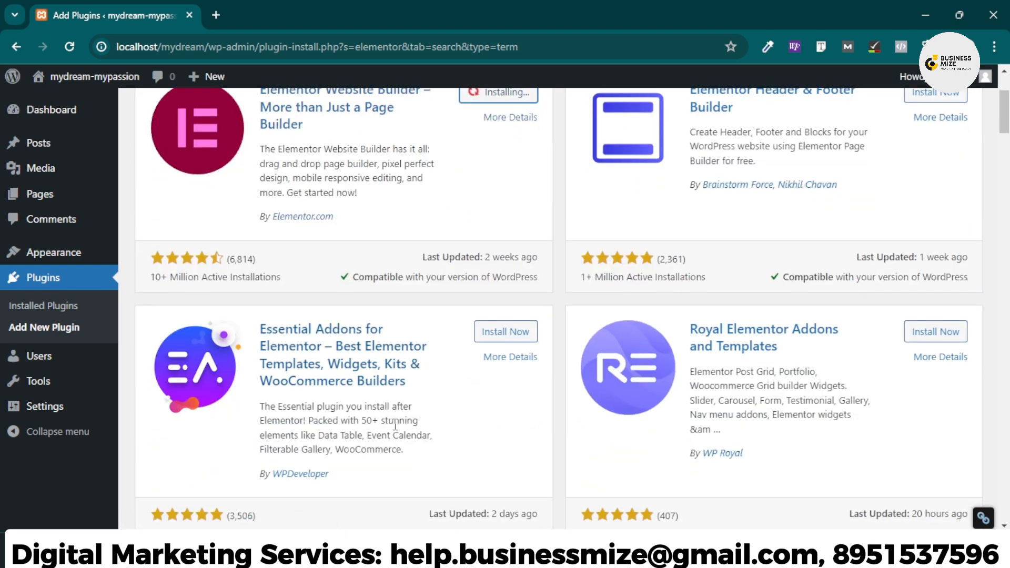
scroll(396, 425, "down", 3)
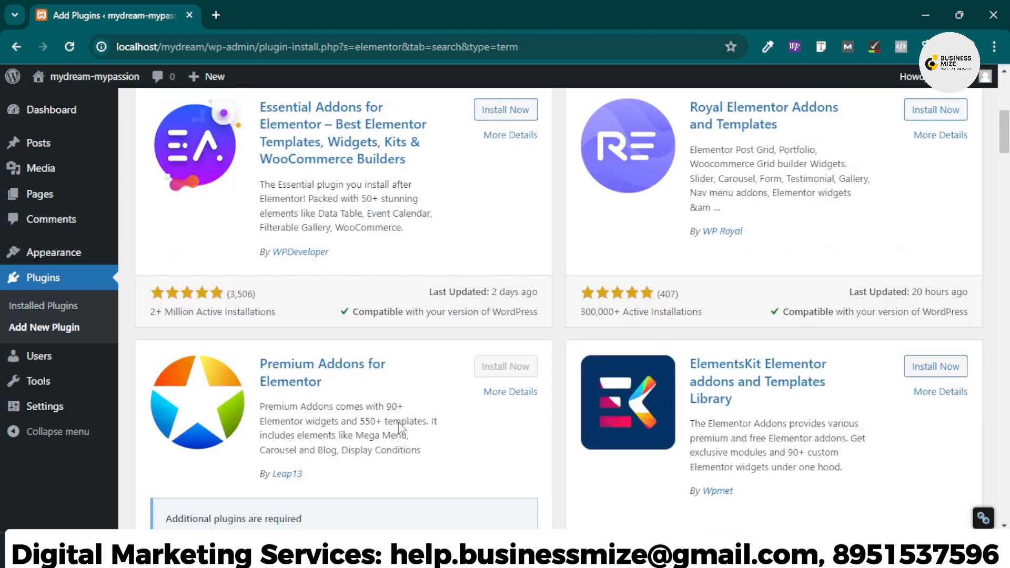
scroll(400, 427, "down", 6)
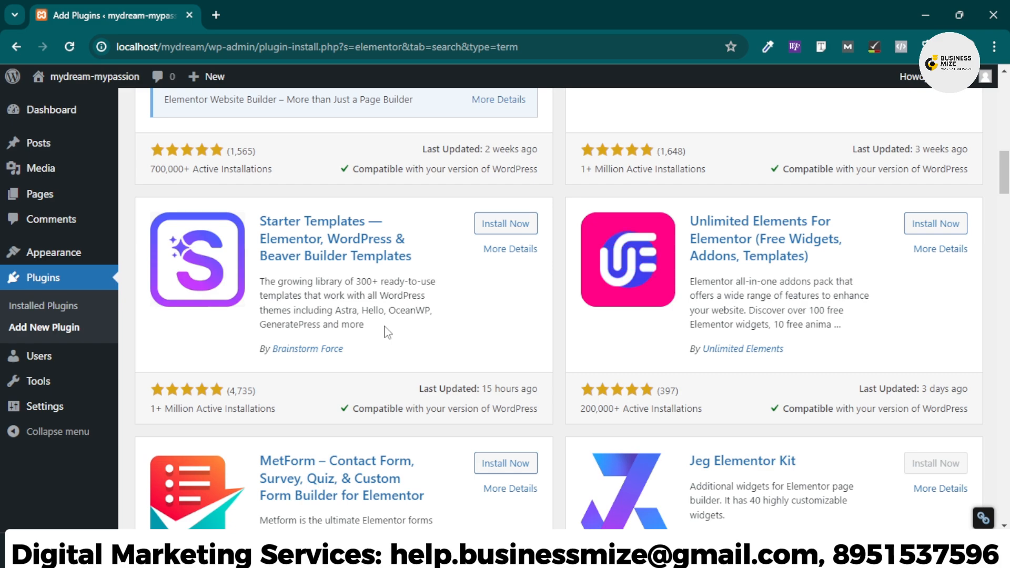
scroll(530, 419, "up", 3)
scroll(530, 421, "up", 6)
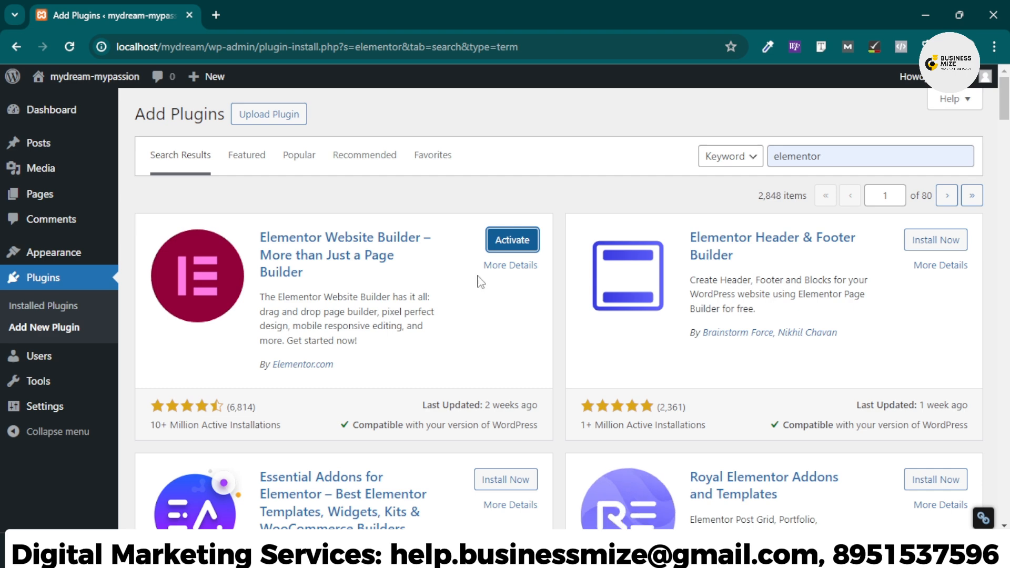
left_click(513, 241)
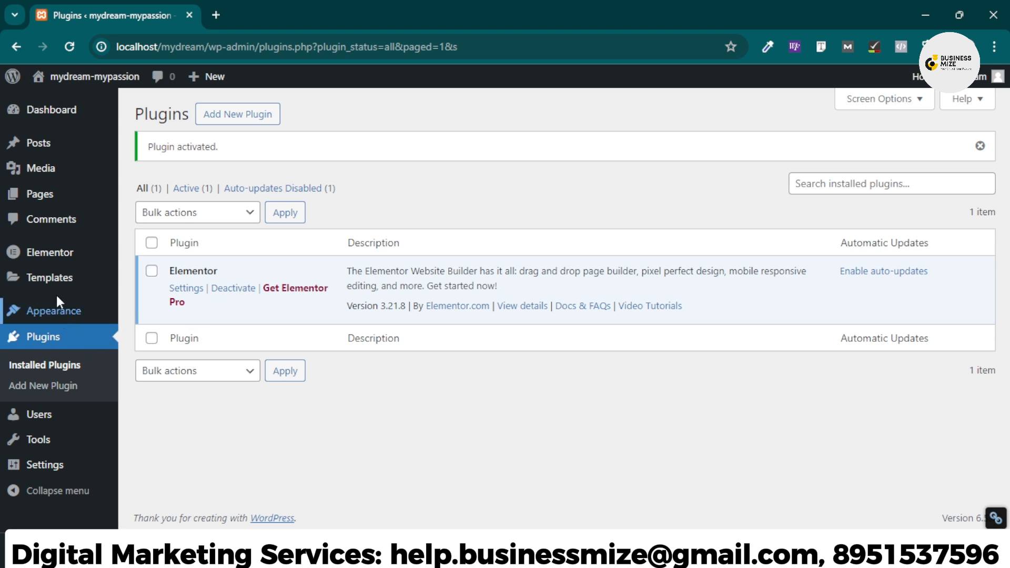
Create a new page titled "demo" and publish it
mouse_move(55, 198)
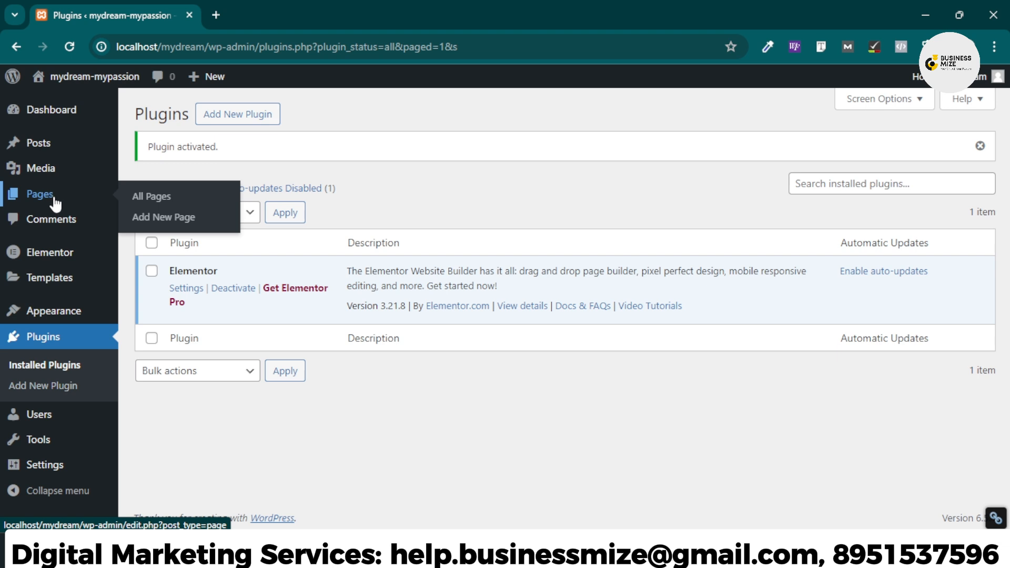
left_click(142, 199)
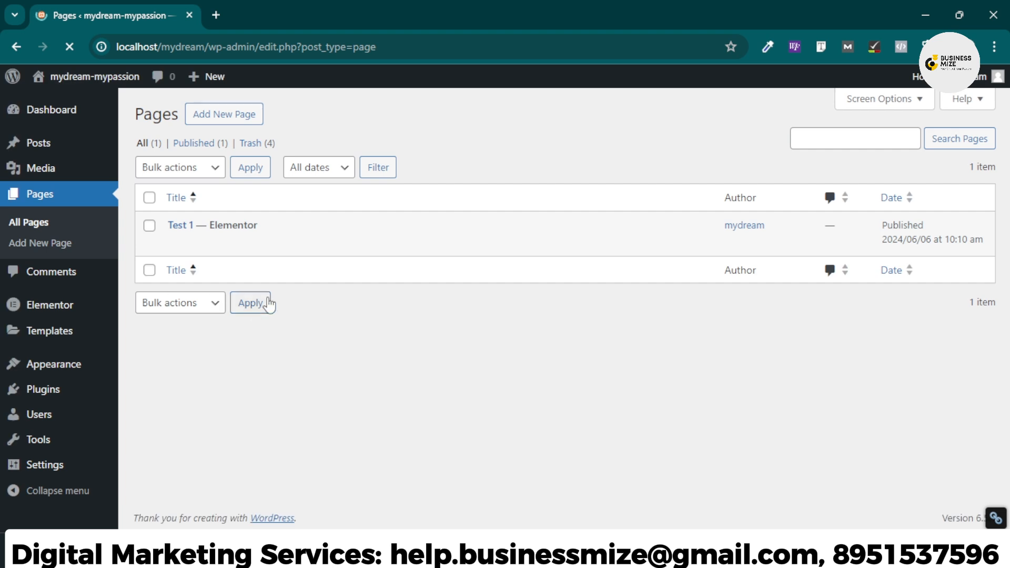
left_click(237, 119)
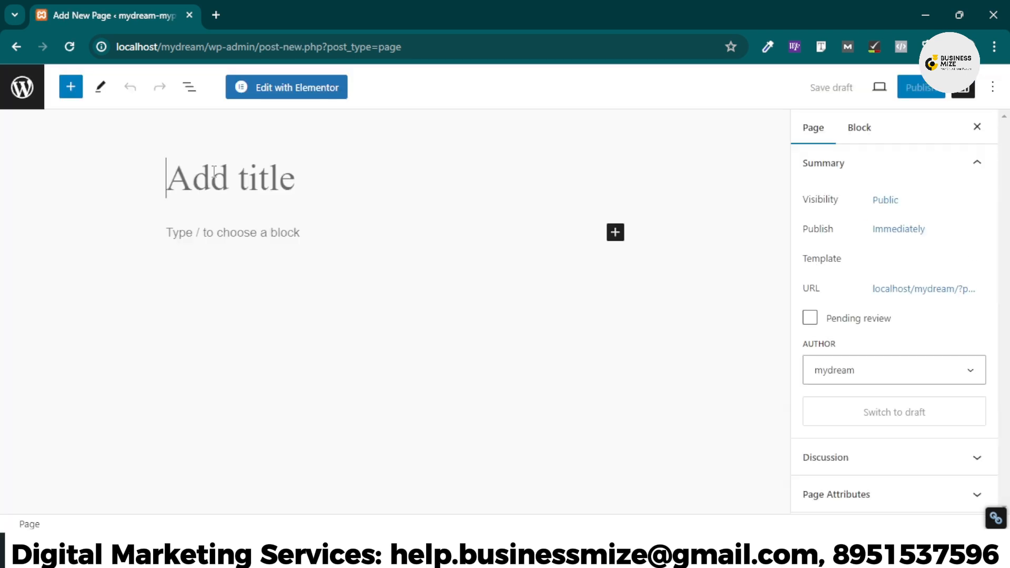
type("dem")
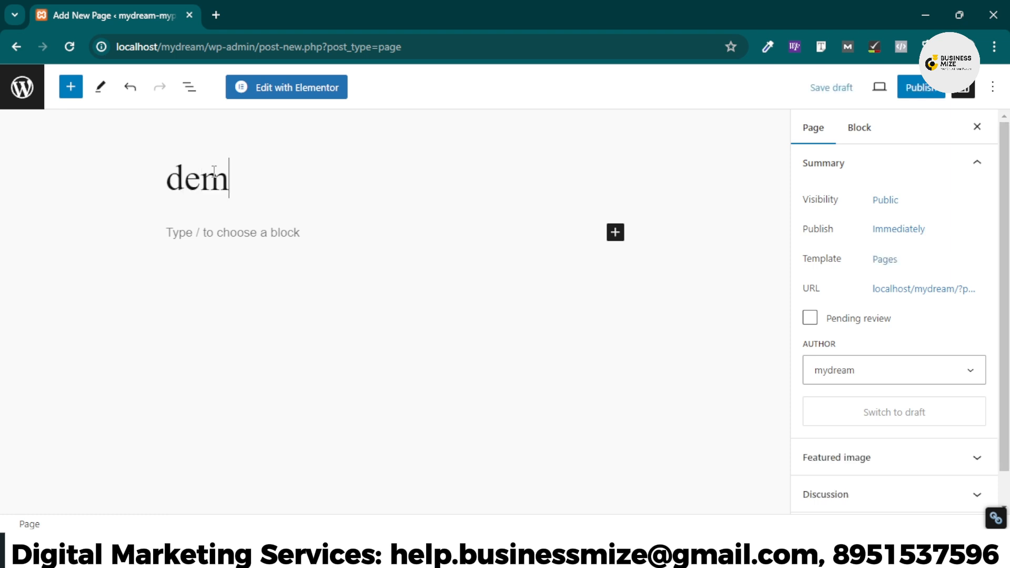
type("o")
left_click(920, 87)
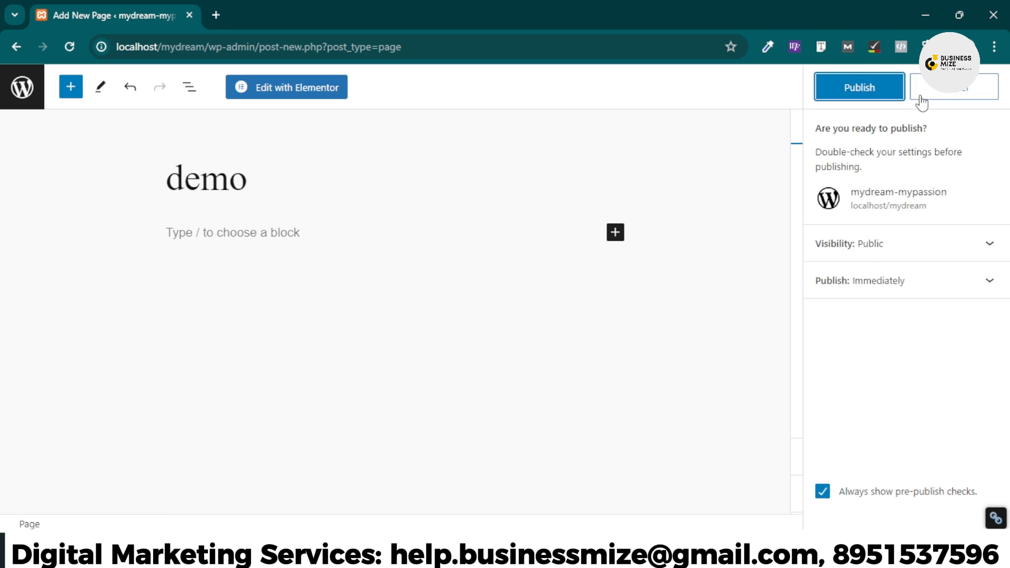
left_click(864, 87)
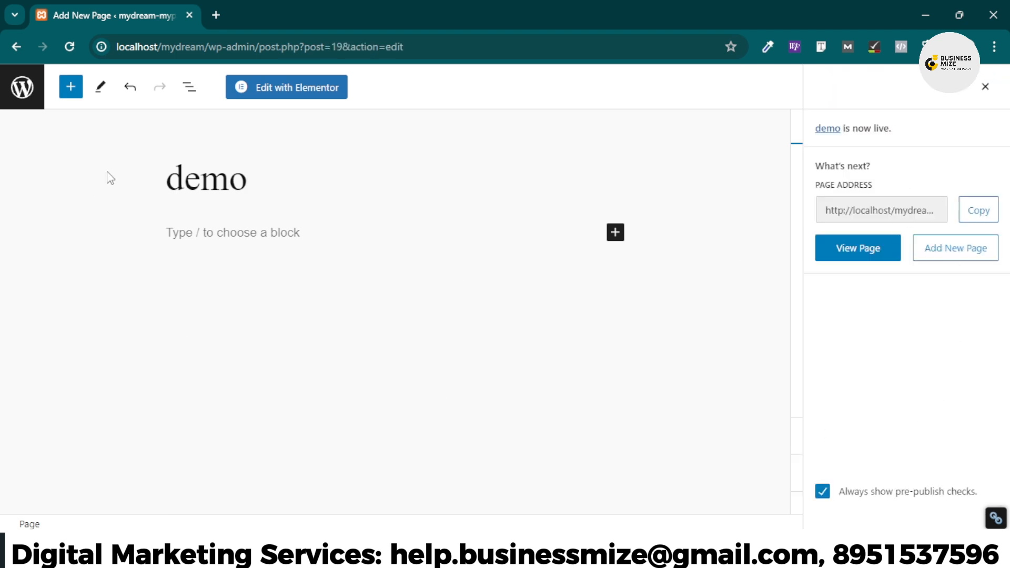
Open the published demo page in a new tab and examine its default header and footer
right_click(852, 255)
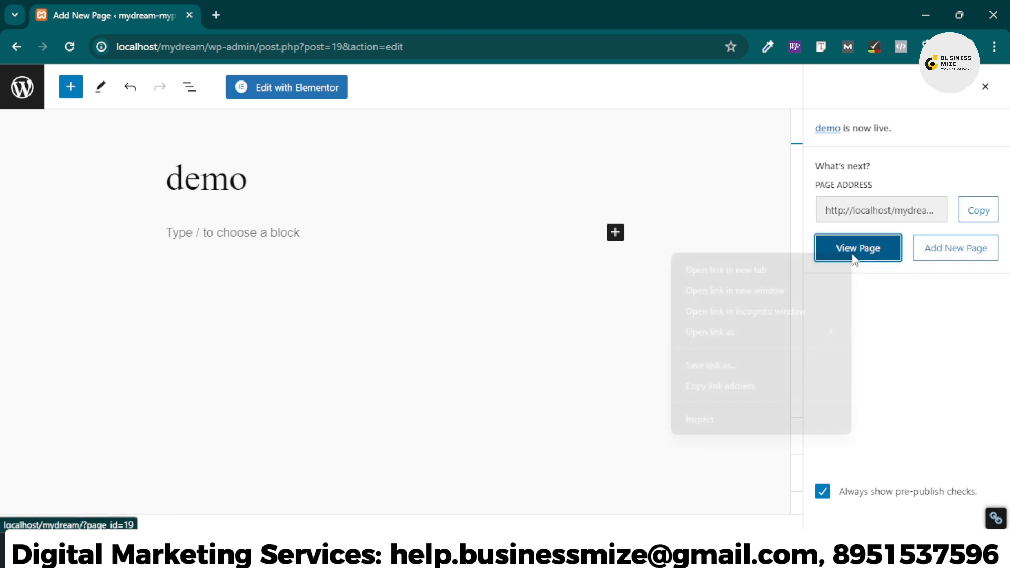
left_click(733, 273)
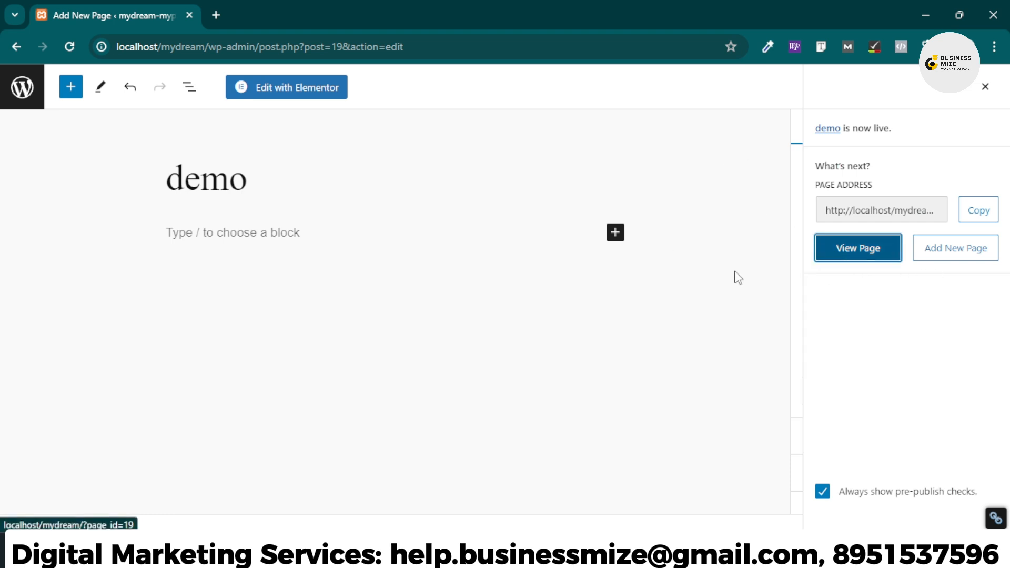
left_click(287, 3)
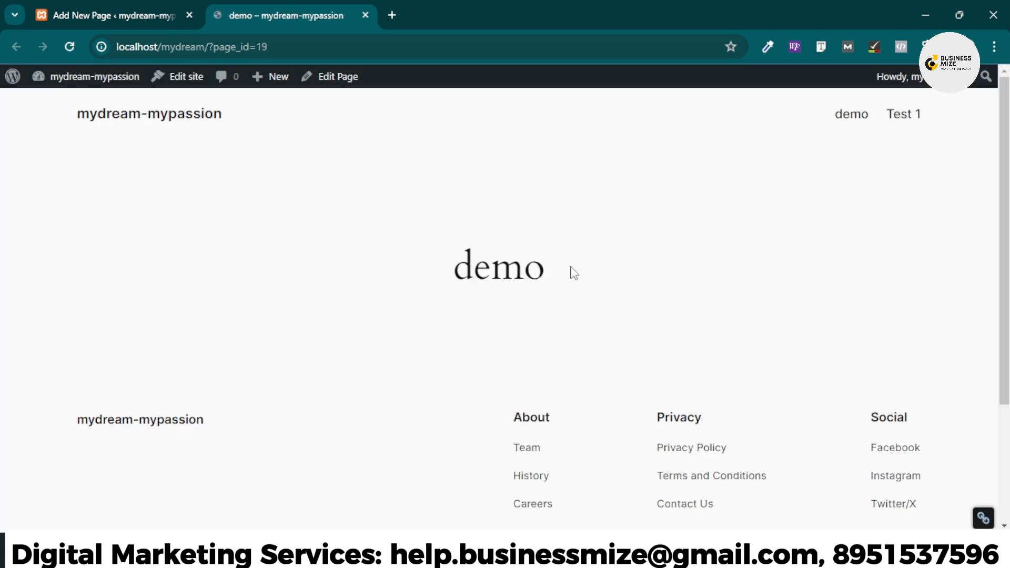
scroll(783, 275, "down", 3)
scroll(579, 363, "up", 3)
scroll(430, 182, "down", 3)
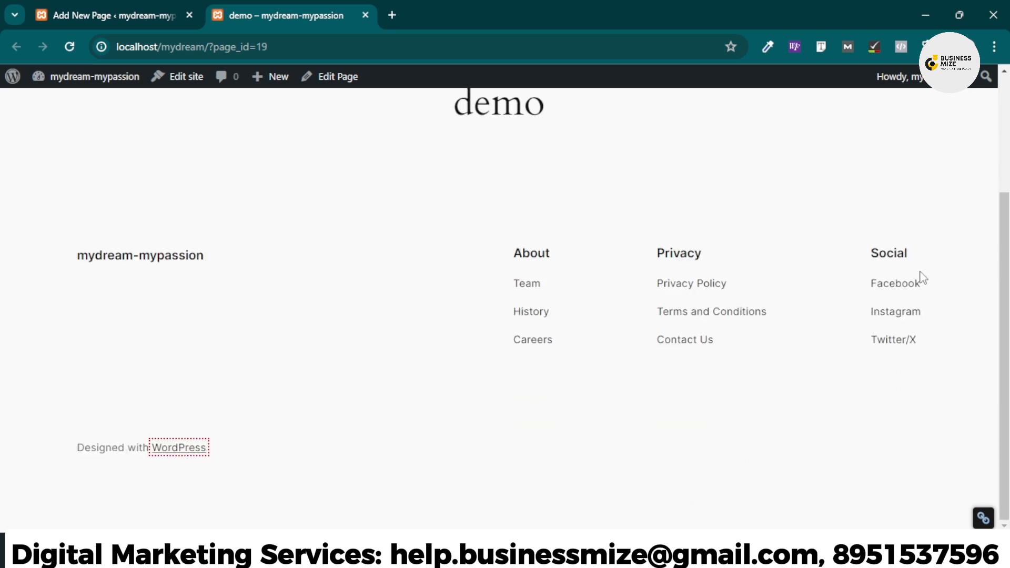
scroll(623, 365, "up", 3)
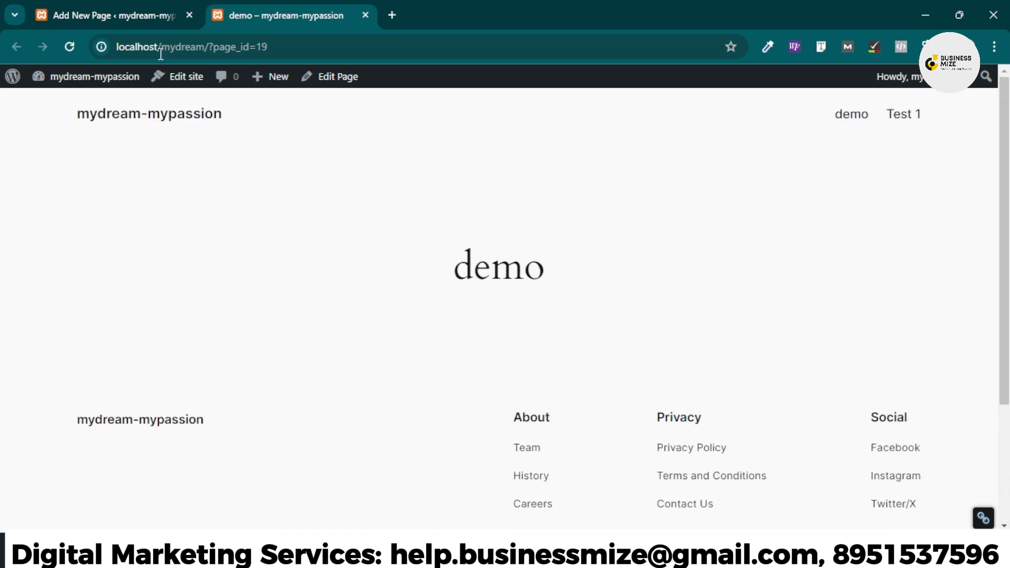
Return to the page editor's tab, leave the editor for the pages list, and open the installed themes
left_click(135, 11)
left_click(34, 97)
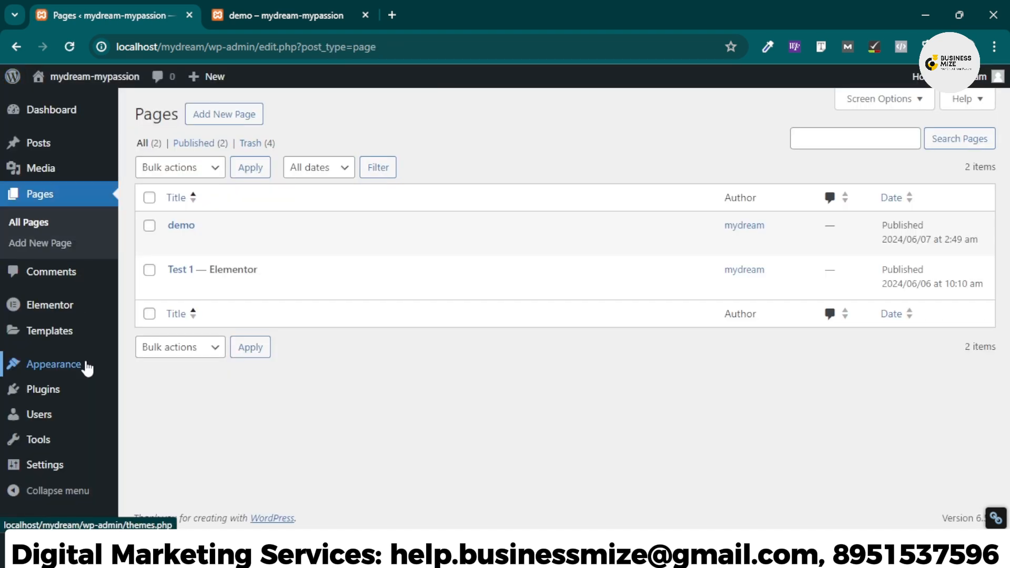
mouse_move(63, 363)
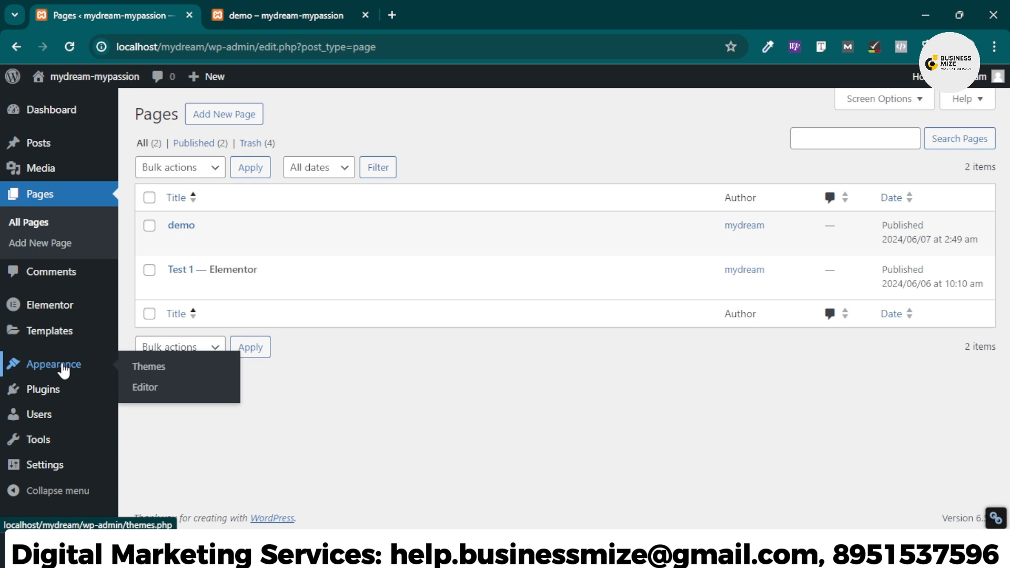
left_click(150, 364)
mouse_move(270, 342)
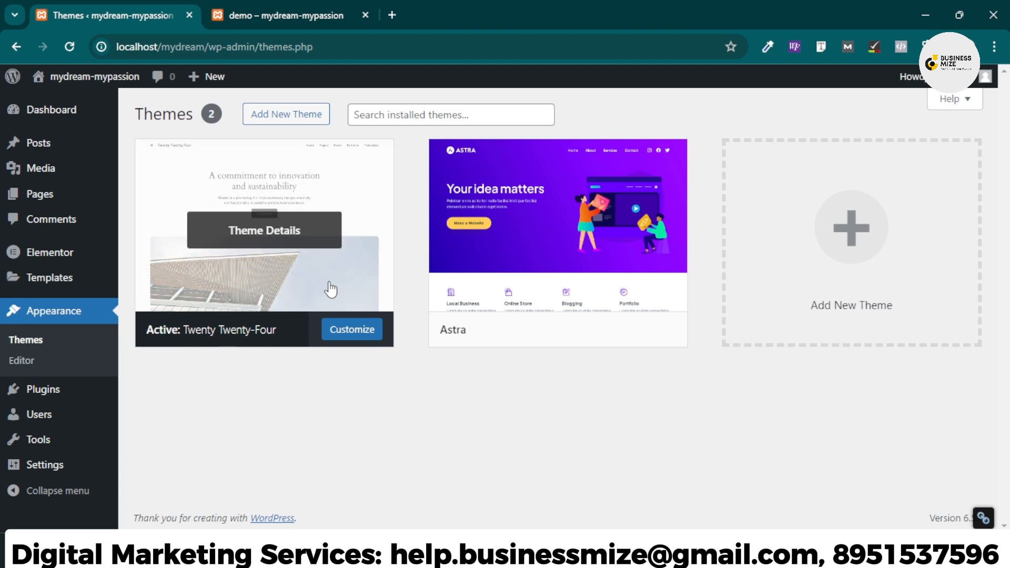
Activate the Astra theme, delete the Twenty Twenty-Four theme, and look over Astra's details
mouse_move(544, 307)
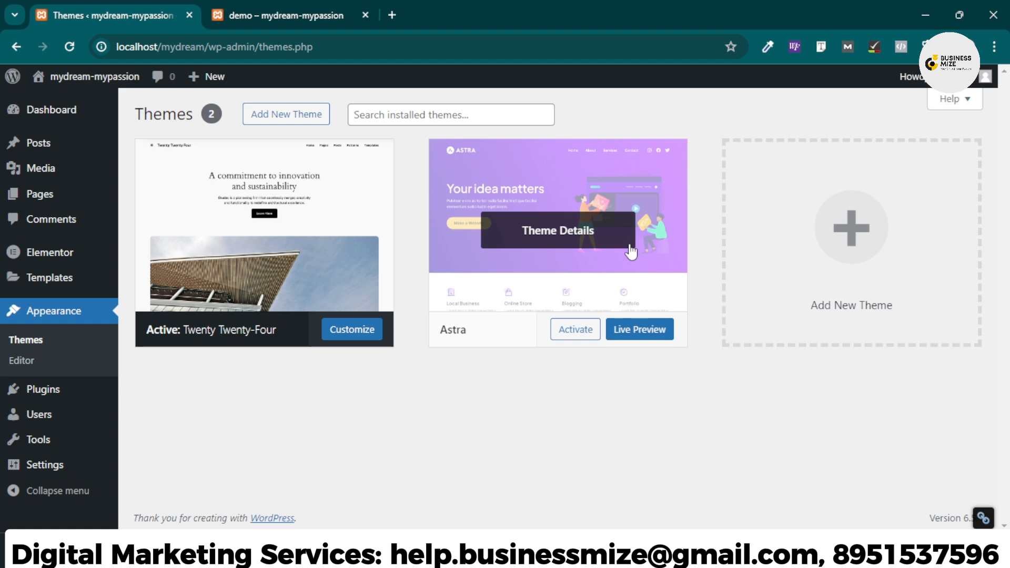
left_click(570, 335)
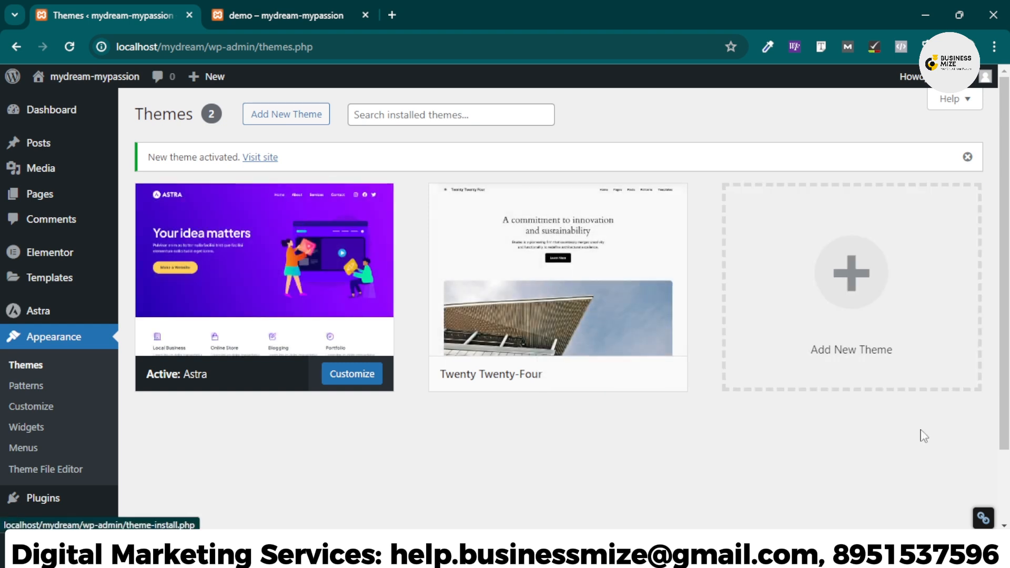
left_click(608, 206)
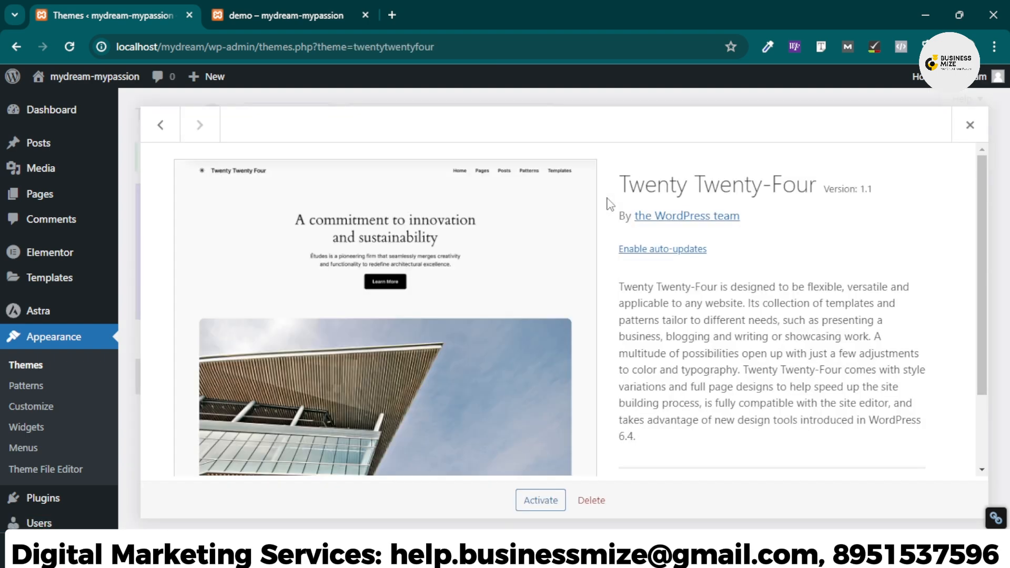
left_click(591, 501)
left_click(571, 171)
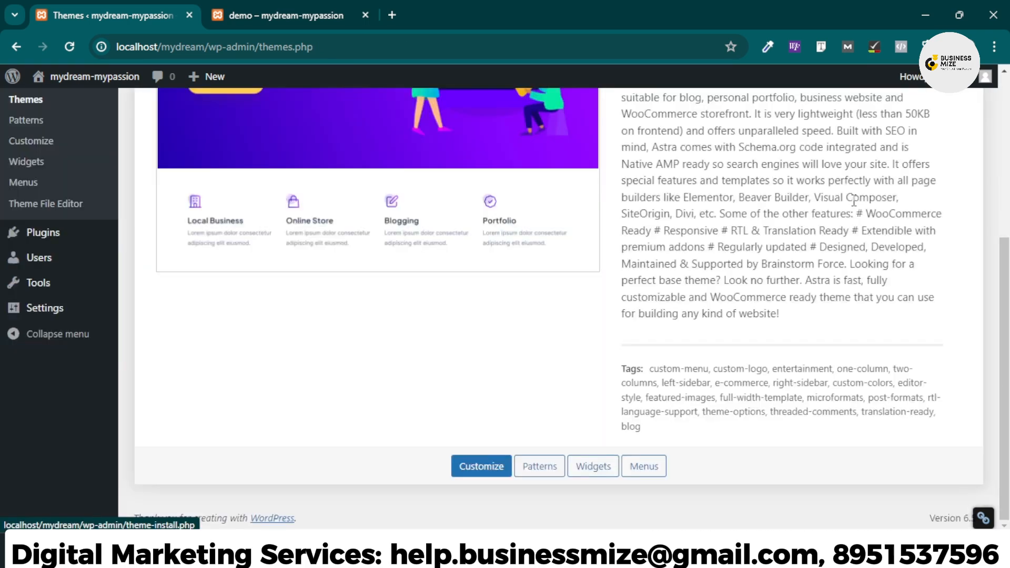
scroll(419, 313, "up", 10)
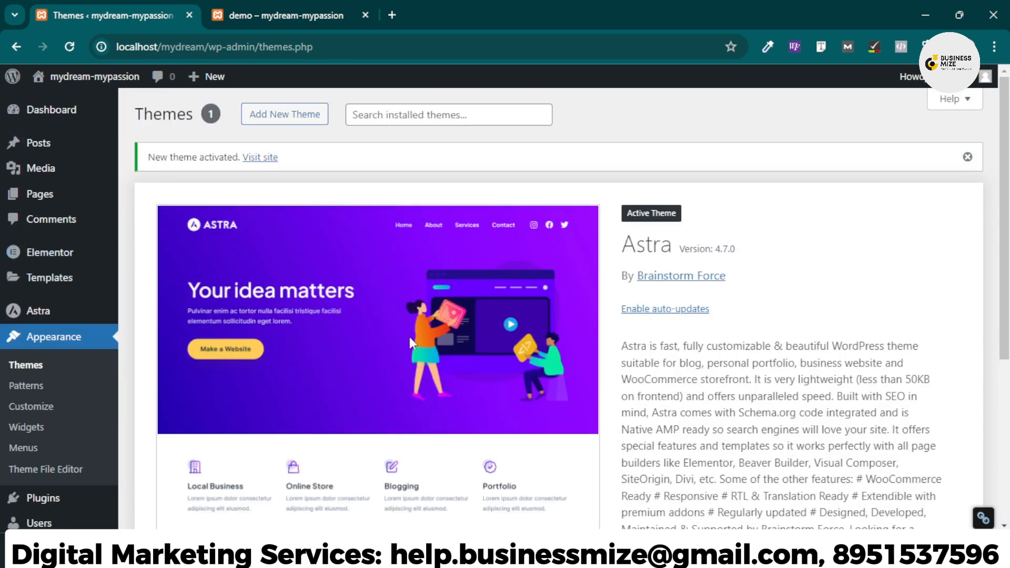
scroll(936, 253, "down", 5)
scroll(295, 299, "up", 5)
Reload the published demo page to examine its header and footer under Astra, and return to the themes tab
left_click(305, 20)
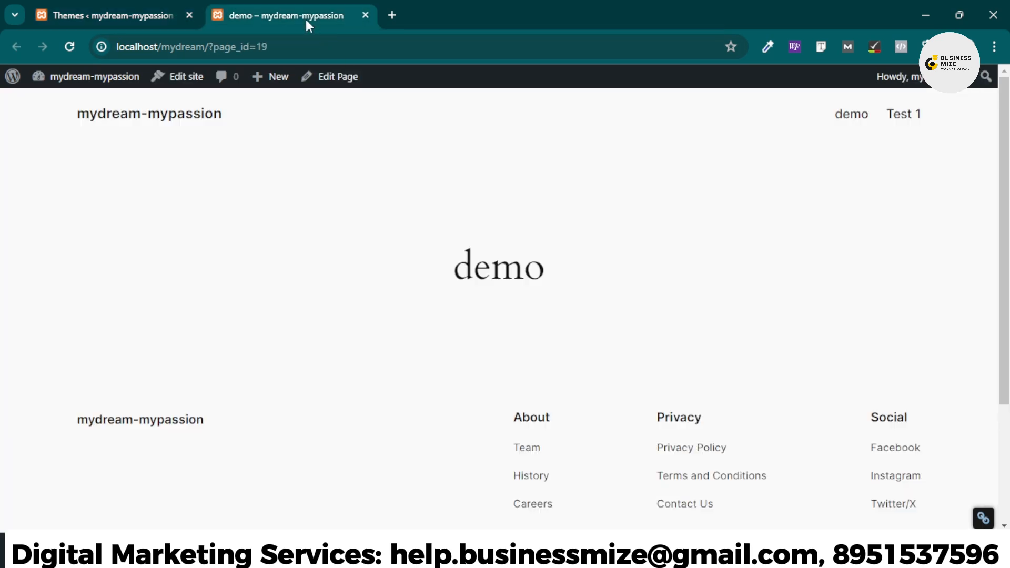
left_click(70, 46)
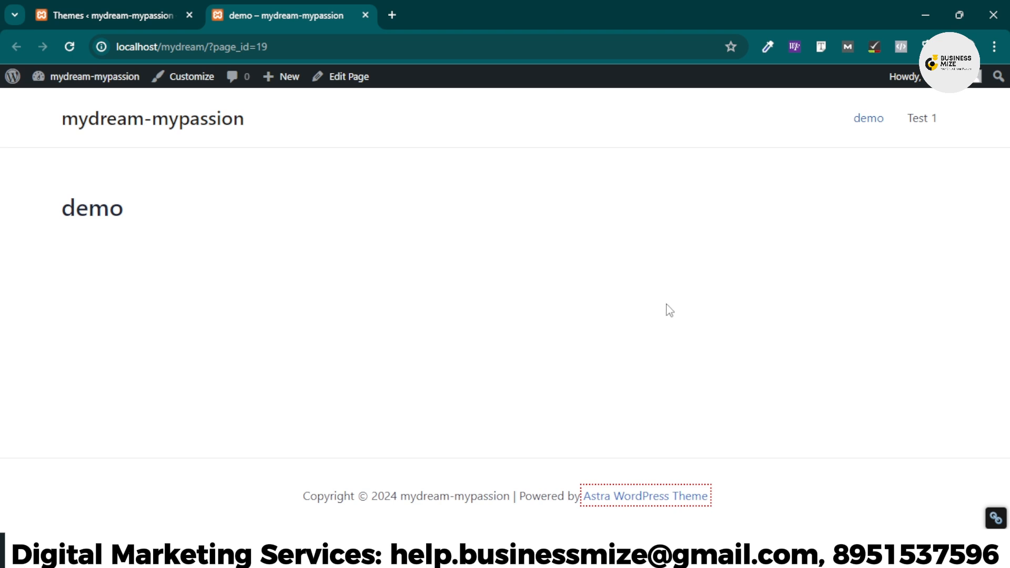
left_click(134, 6)
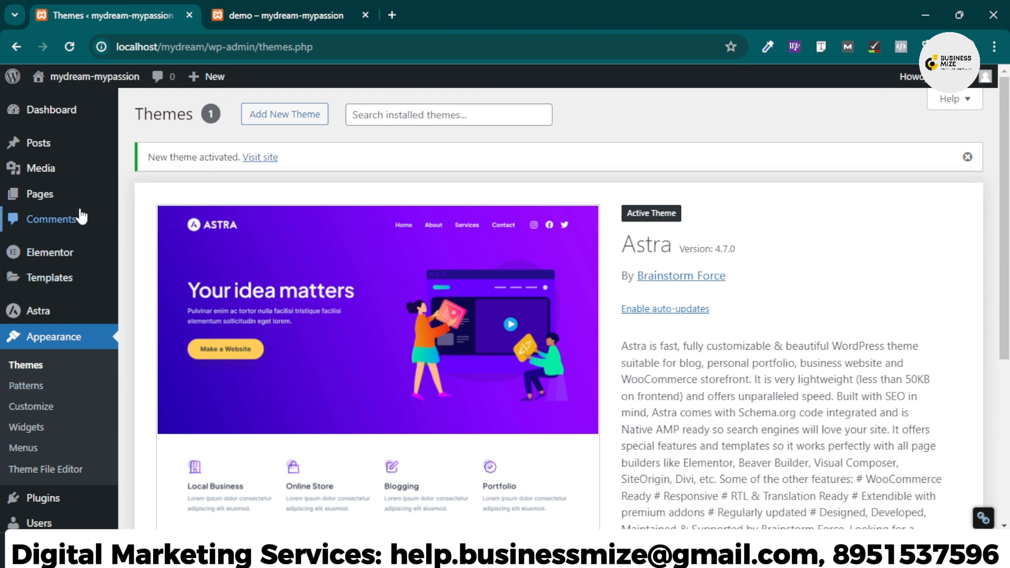
Open the demo page from the pages list for editing and switch it to the Elementor editor
mouse_move(81, 206)
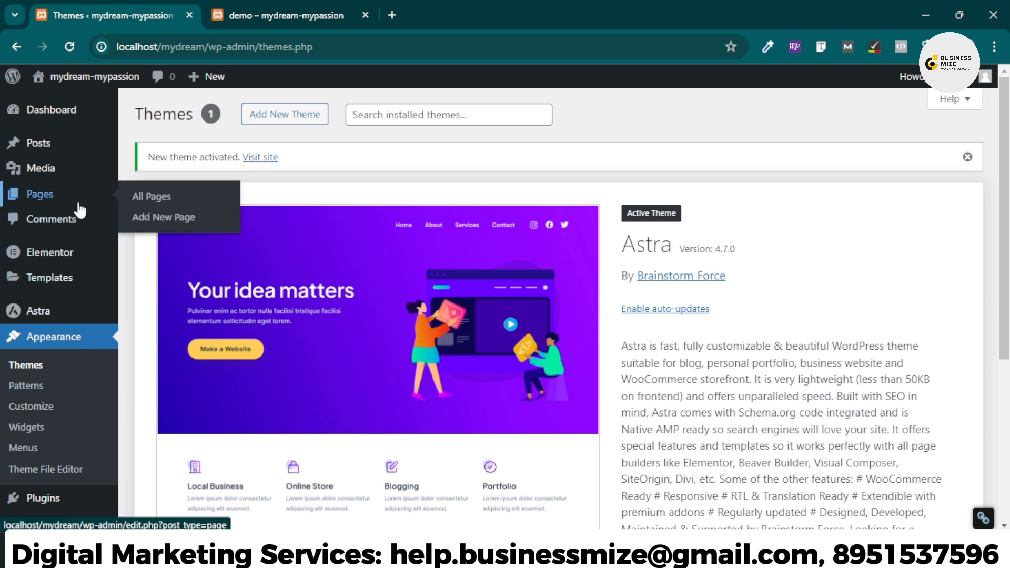
left_click(144, 199)
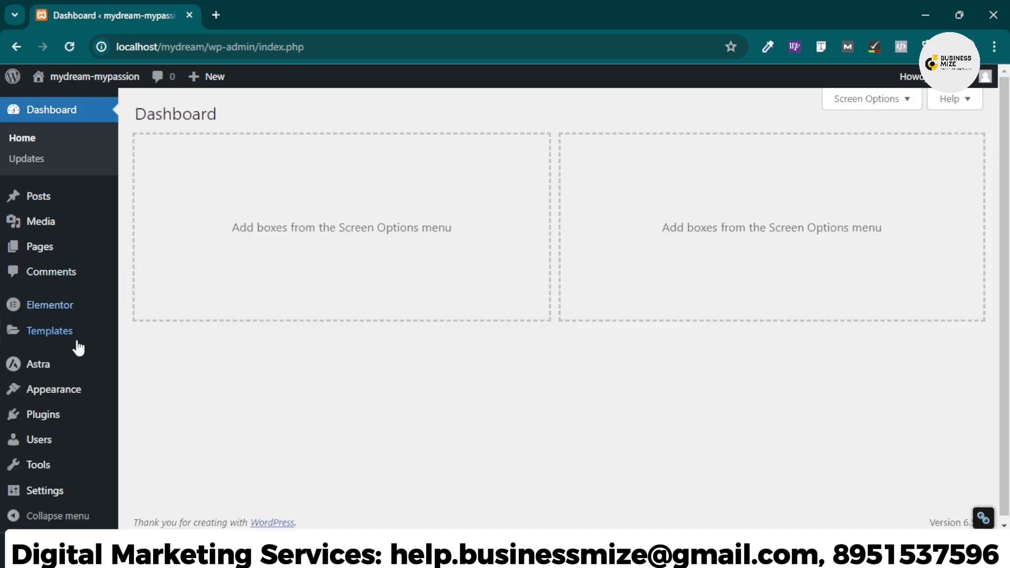
mouse_move(77, 258)
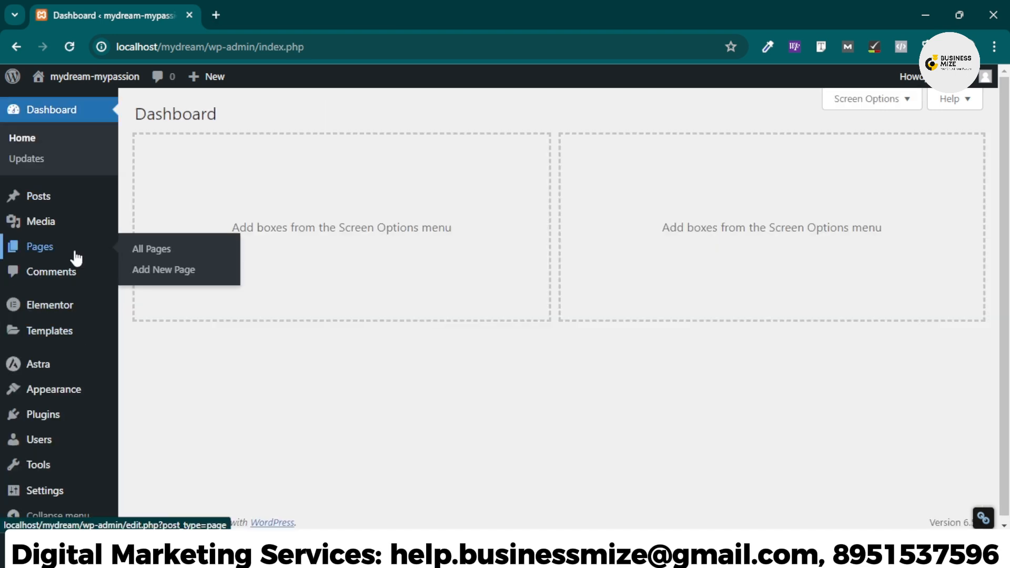
left_click(169, 250)
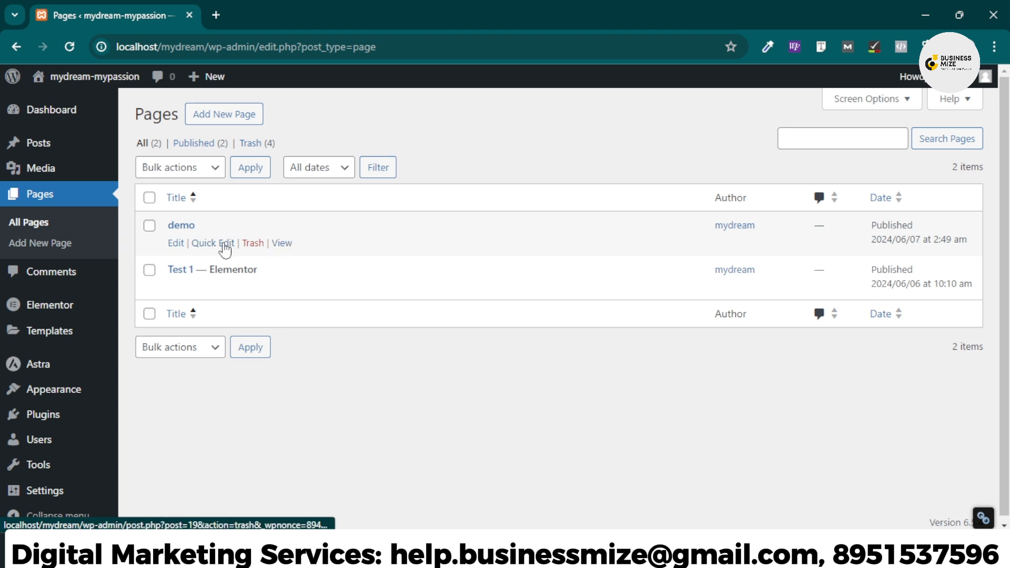
left_click(177, 245)
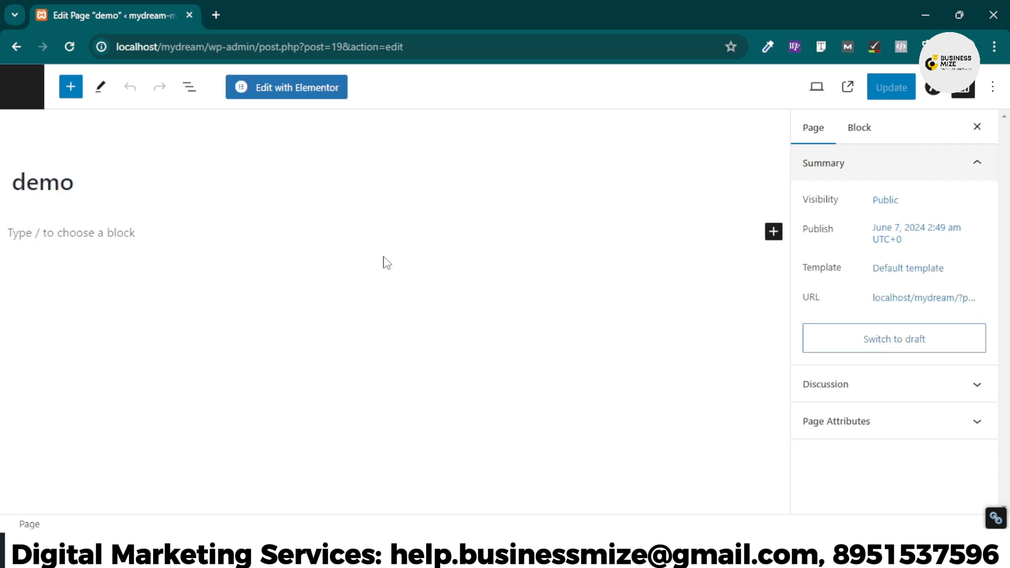
left_click(271, 94)
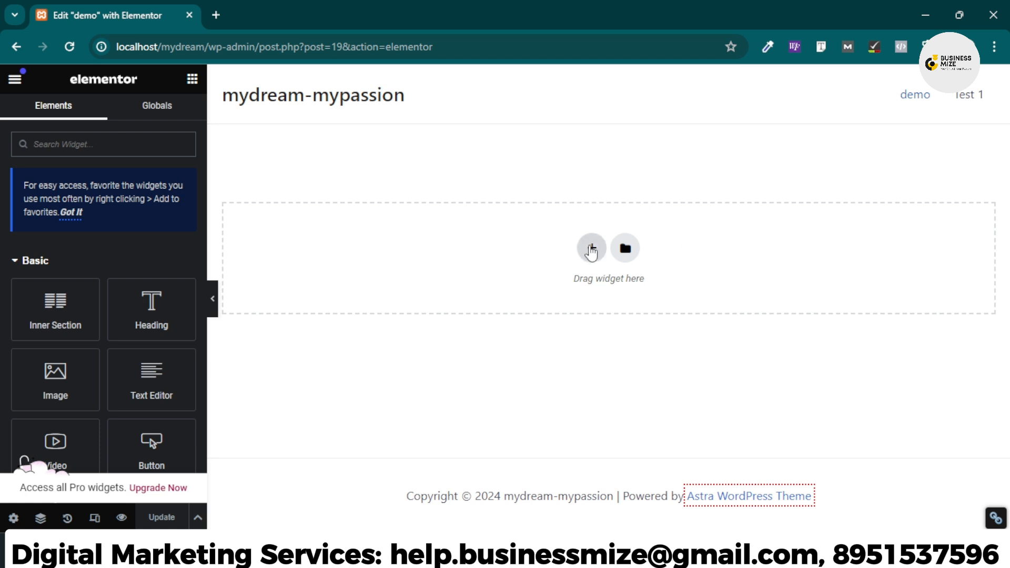
Examine the column structures offered for a new section on the demo page, and close the structure chooser
left_click(592, 247)
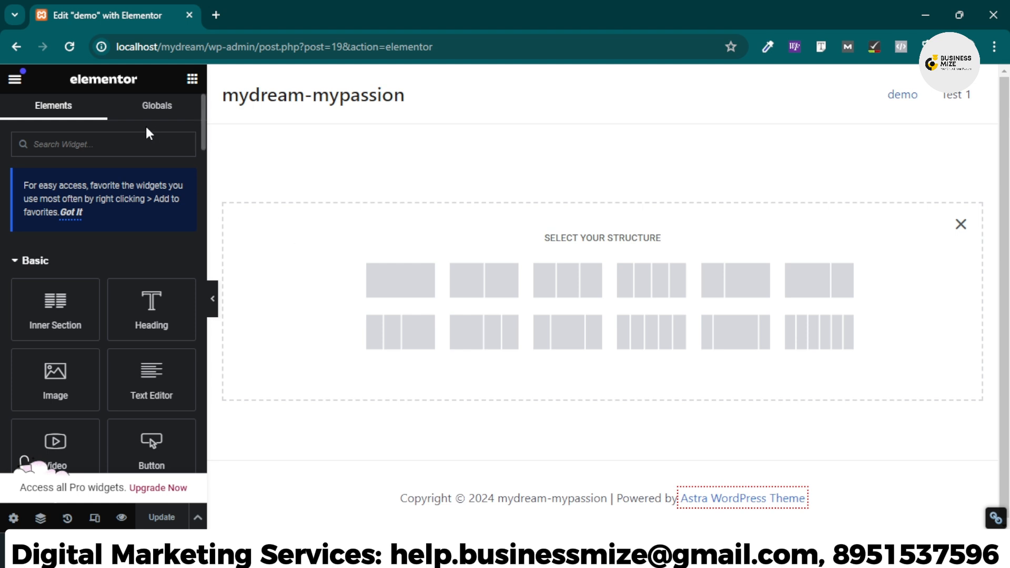
right_click(134, 5)
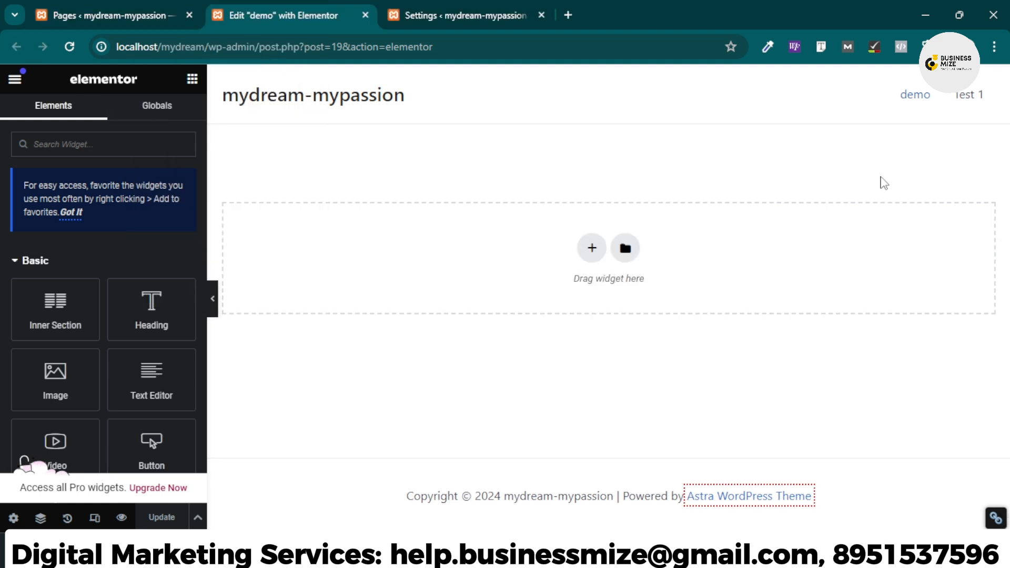
left_click(591, 248)
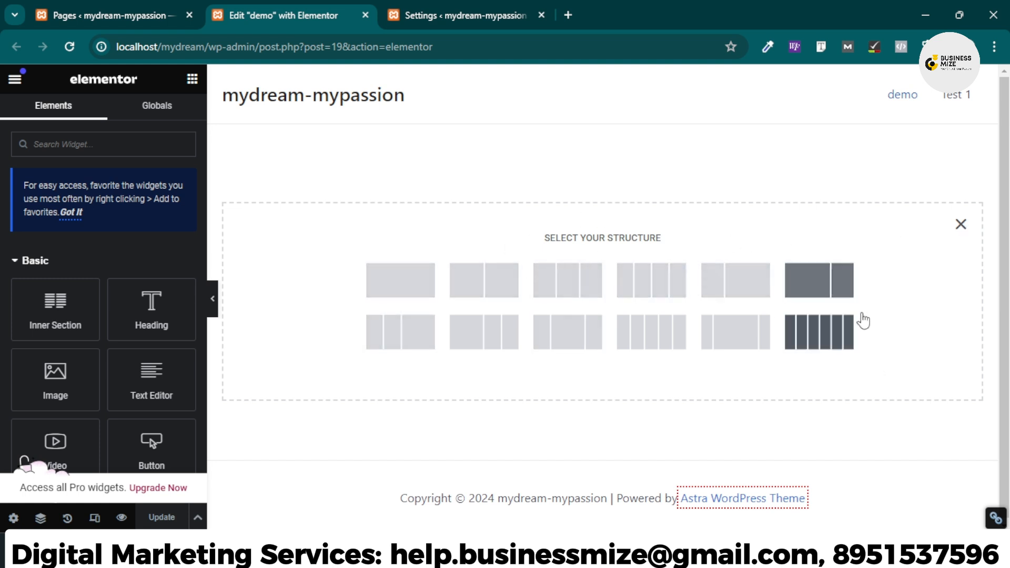
left_click(960, 225)
In Elementor's feature settings, set Grid Container to Default and activate the Flexbox Container experiment it requires
left_click(447, 10)
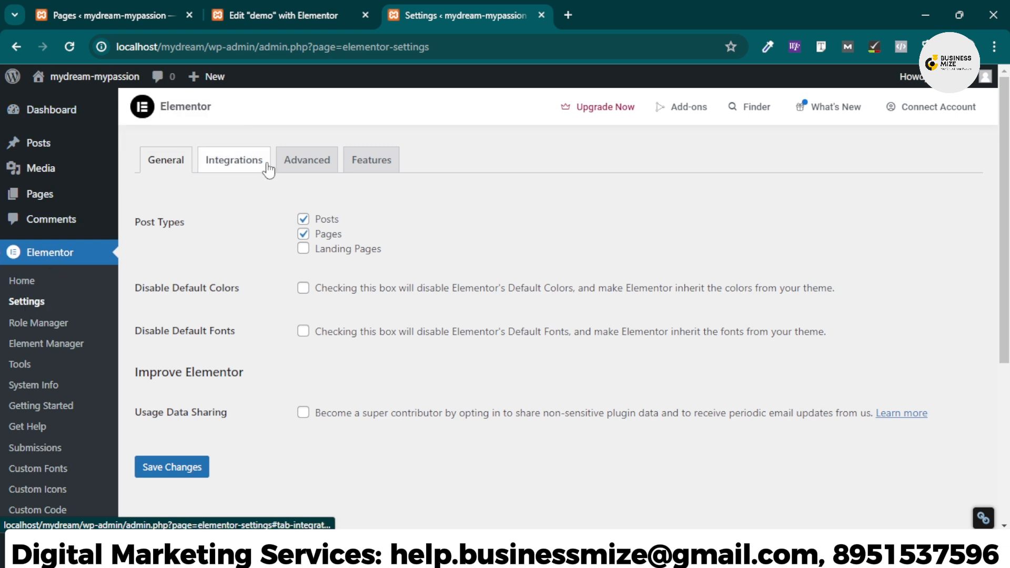
left_click(389, 169)
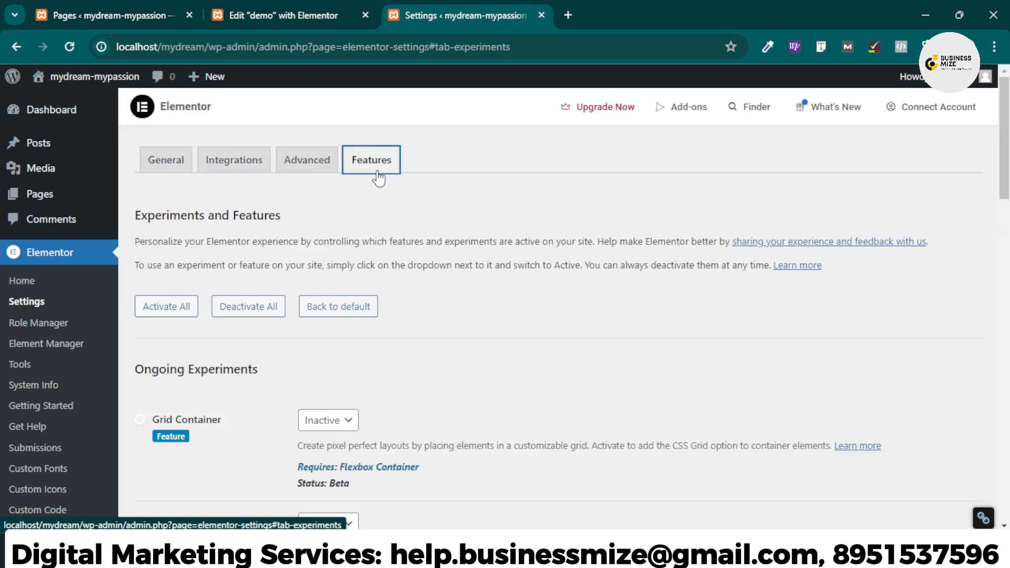
scroll(454, 314, "down", 2)
scroll(448, 364, "down", 4)
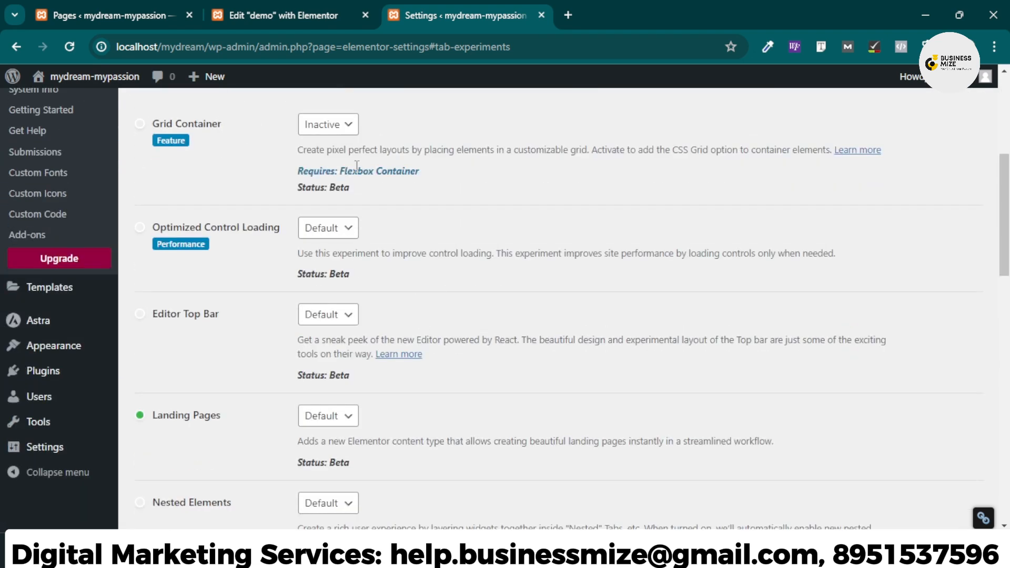
left_click(348, 127)
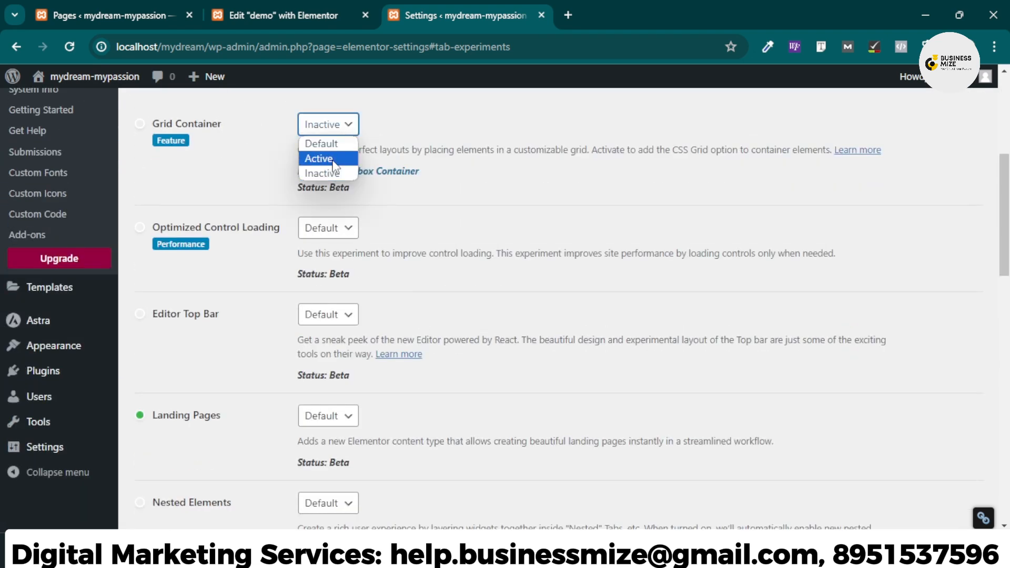
left_click(331, 142)
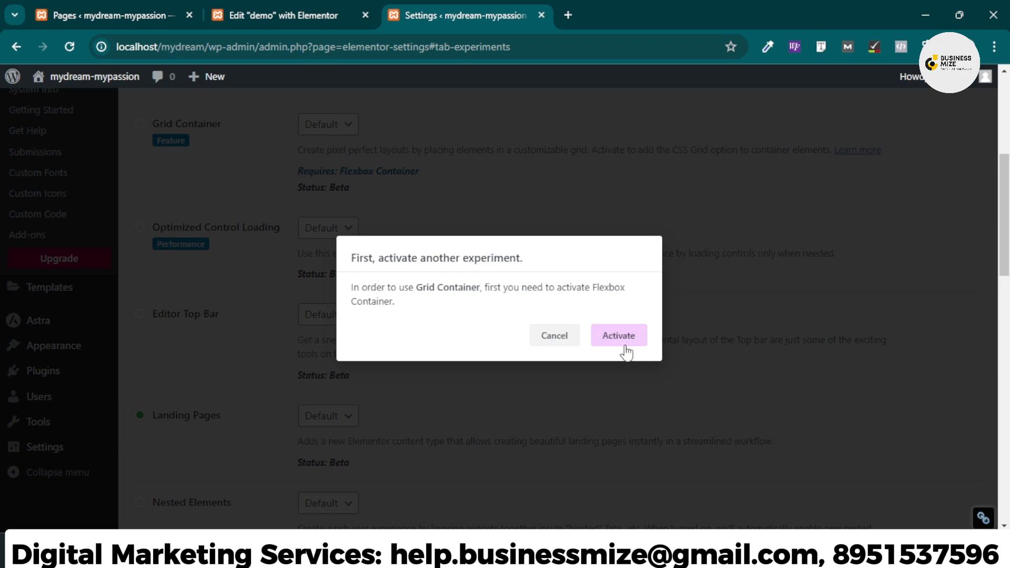
left_click(621, 340)
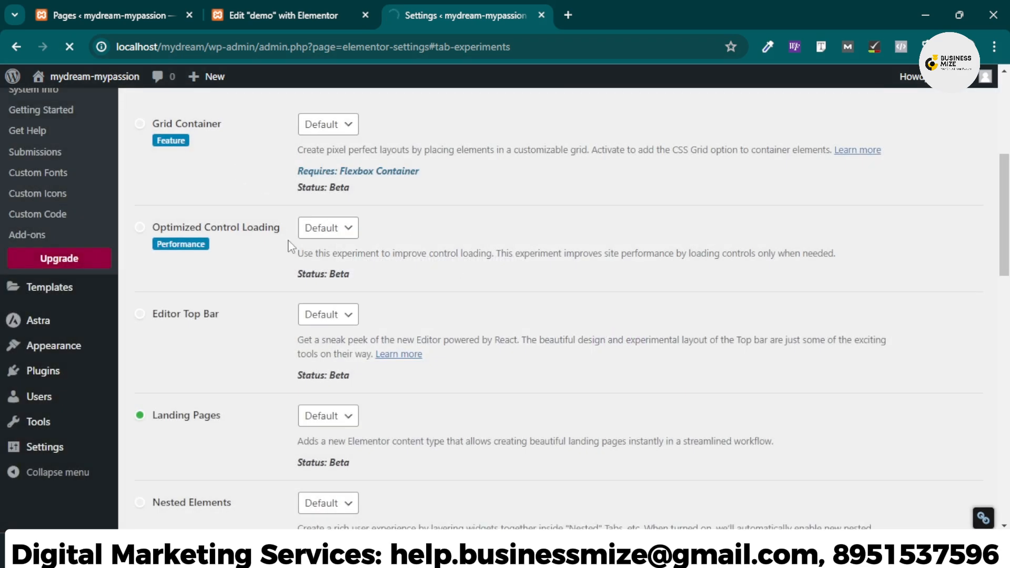
Set the Flexbox Container feature to Default and save the Elementor settings
scroll(309, 279, "down", 8)
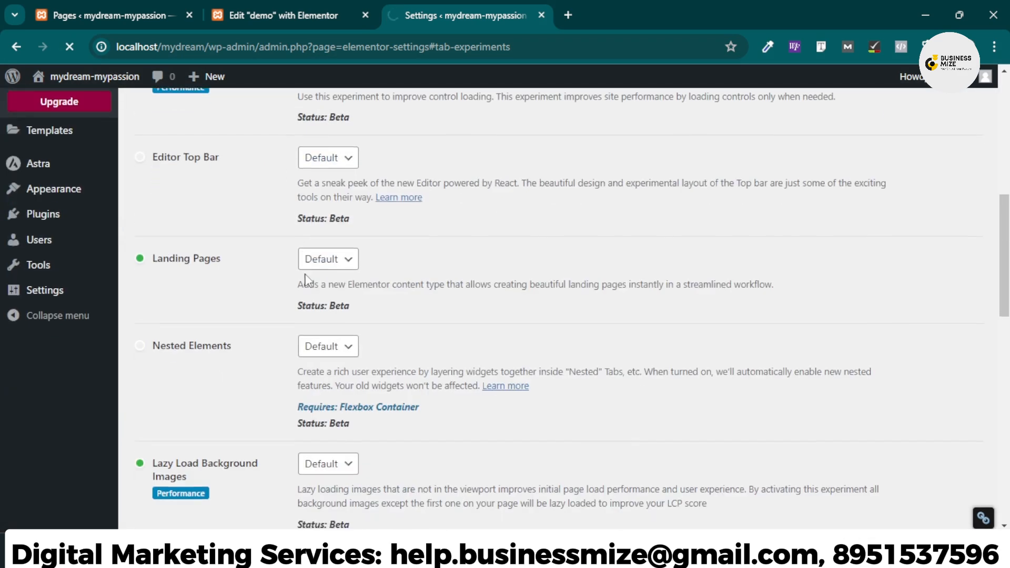
scroll(308, 299, "down", 8)
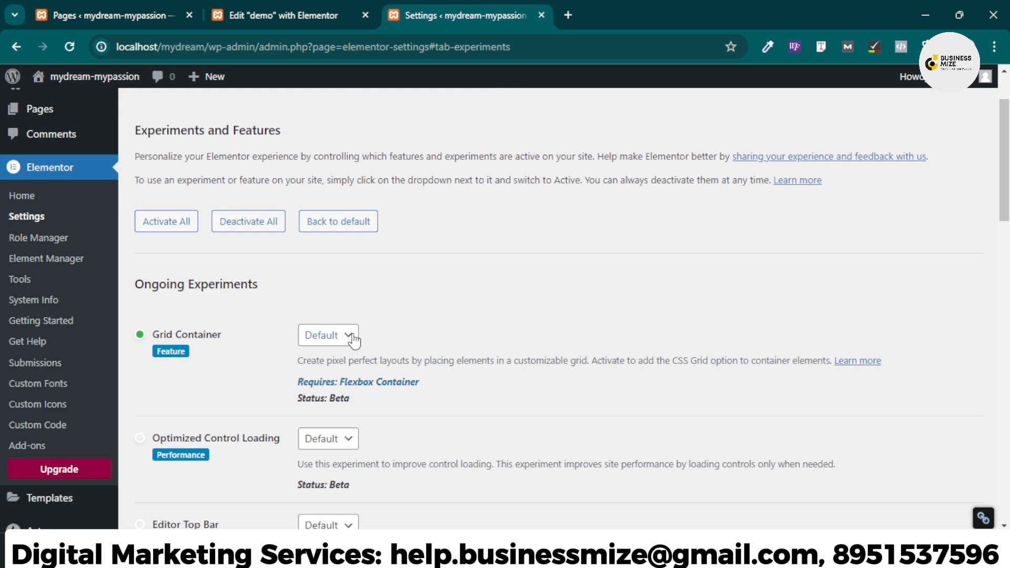
scroll(414, 302, "down", 1)
scroll(415, 308, "down", 3)
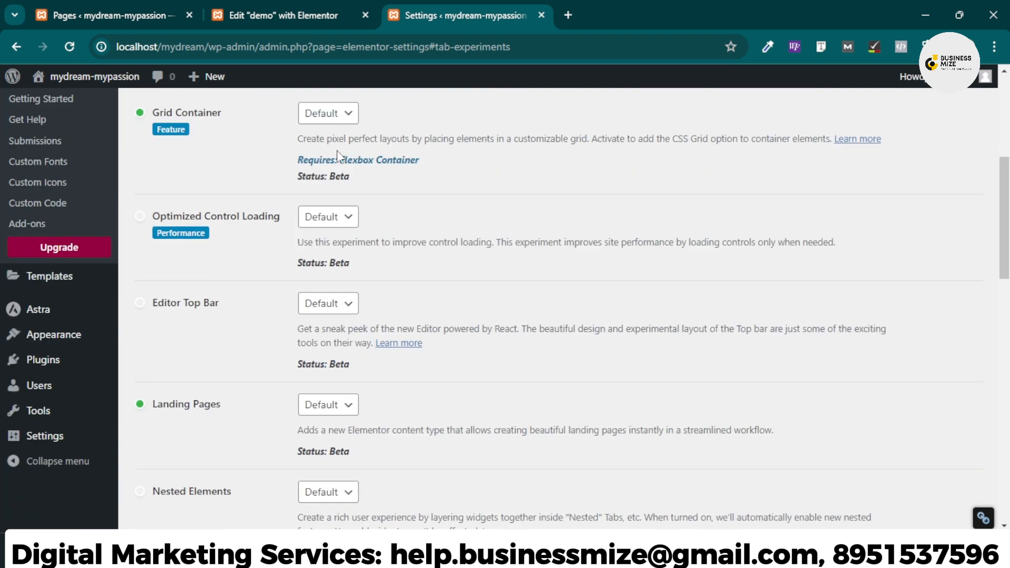
scroll(337, 156, "down", 12)
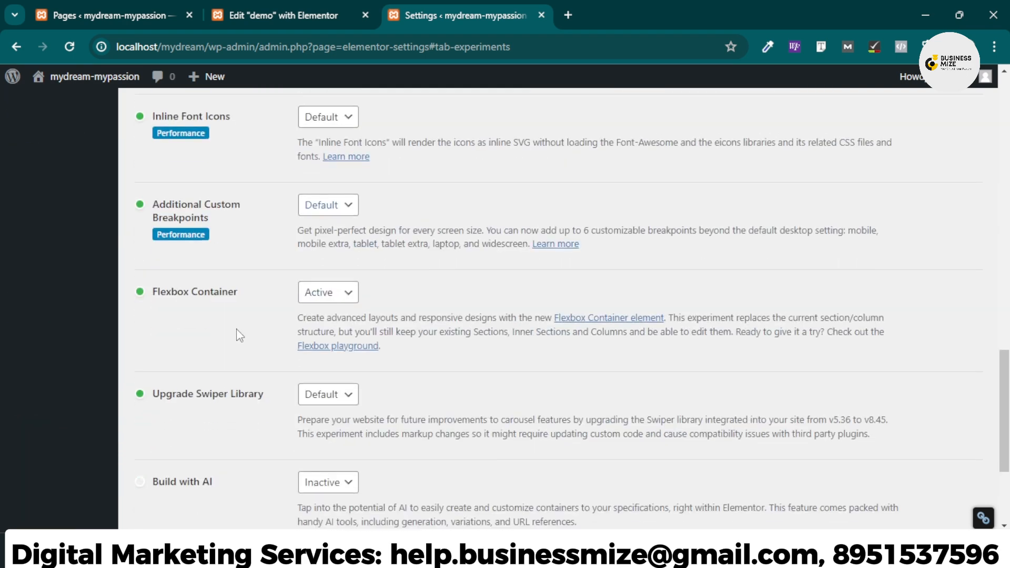
scroll(236, 335, "down", 3)
left_click(331, 144)
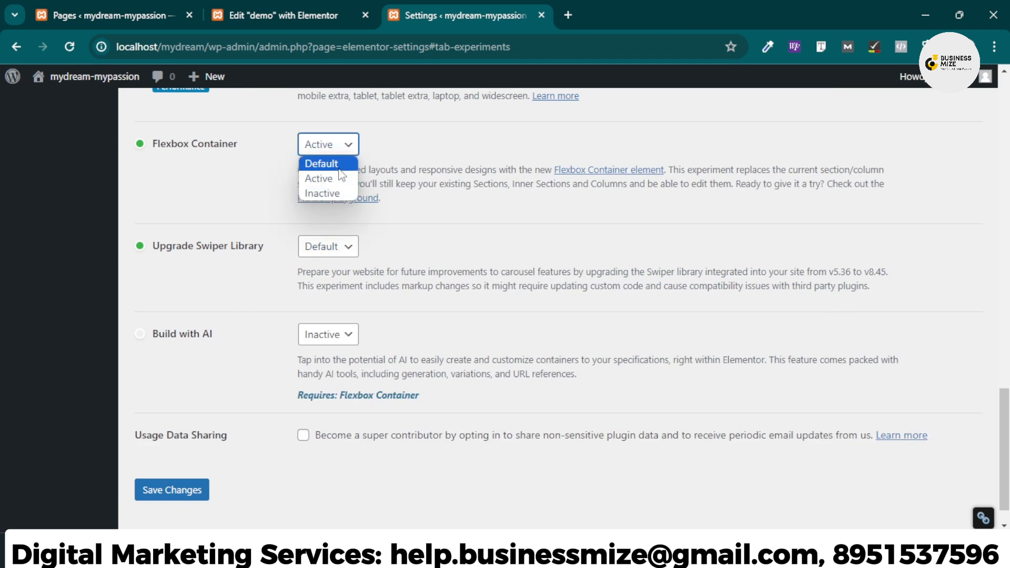
left_click(339, 167)
left_click(196, 495)
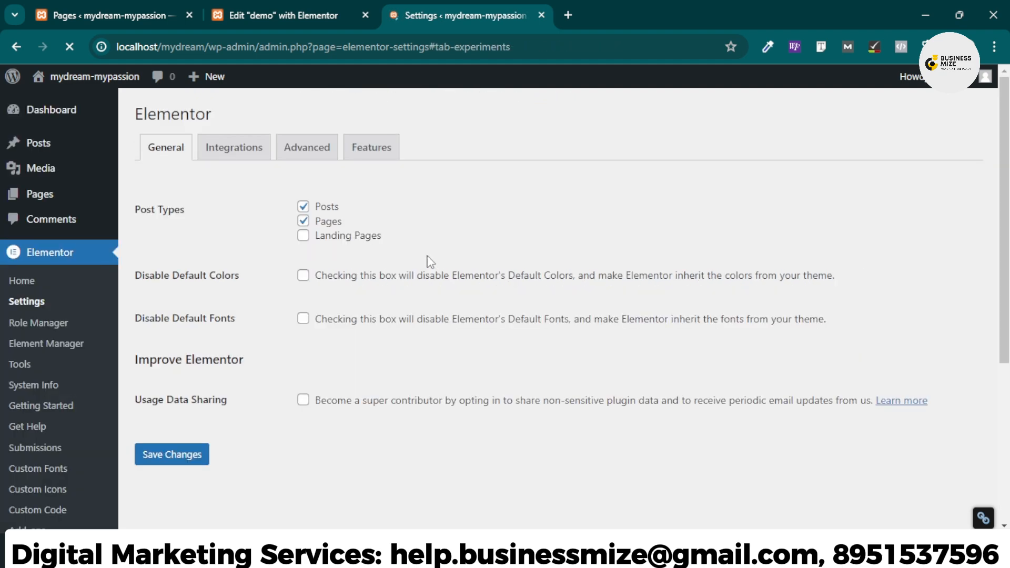
Reload the demo page's Elementor editor and display the layout choices for a new container
left_click(298, 7)
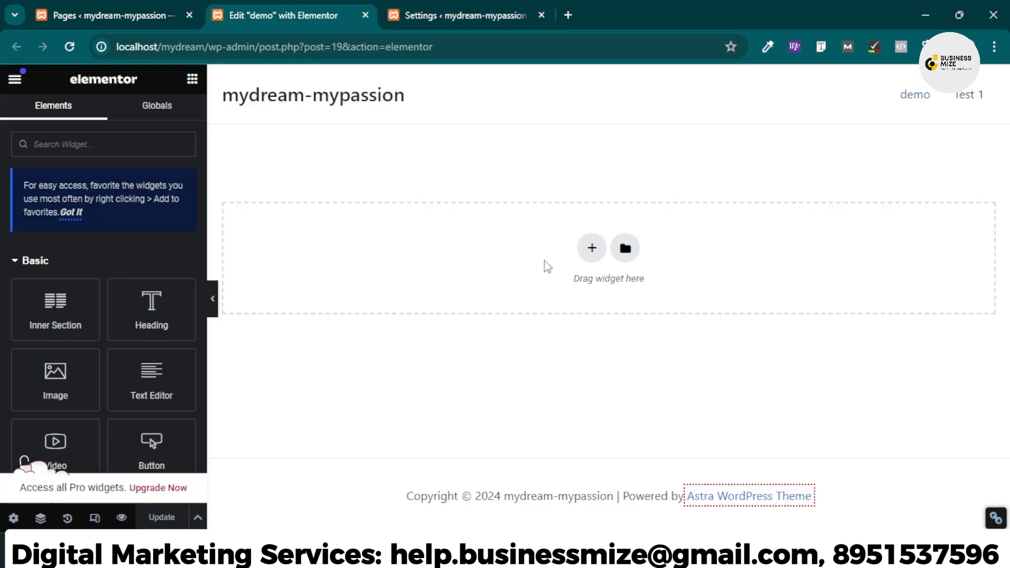
left_click(77, 48)
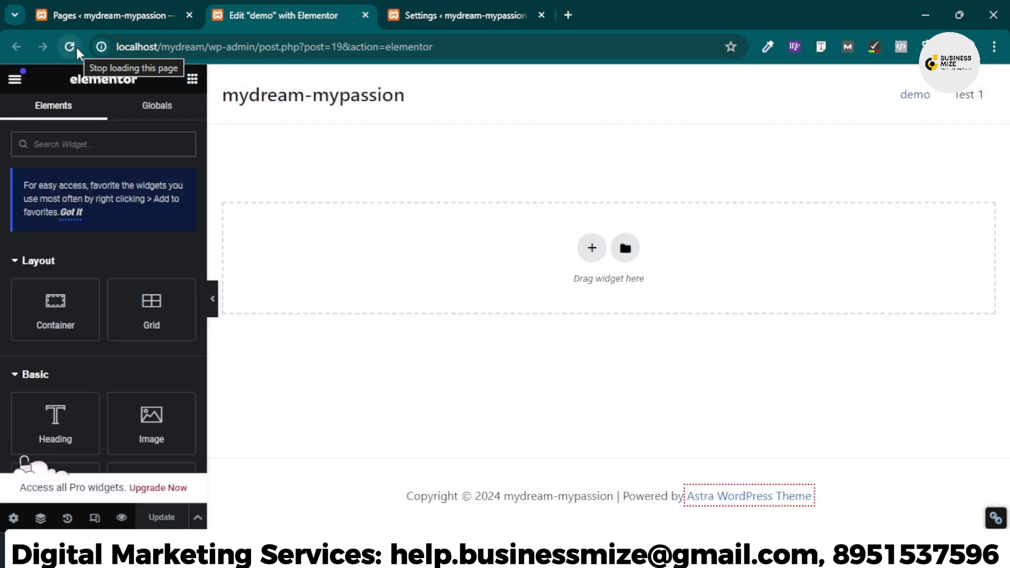
left_click(591, 250)
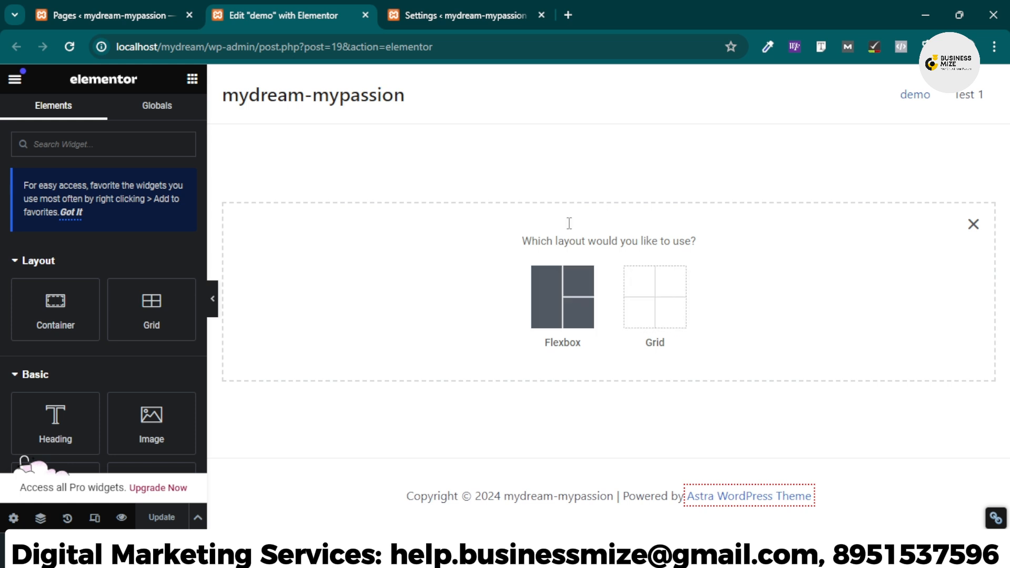
In Elementor's feature settings, set the Grid Container experiment to Inactive
left_click(470, 7)
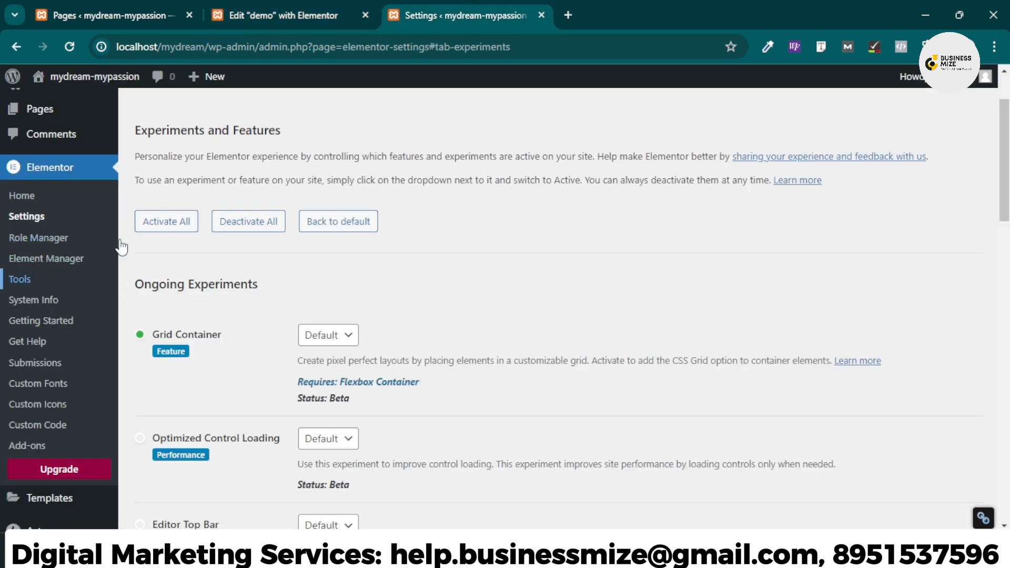
scroll(316, 168, "up", 2)
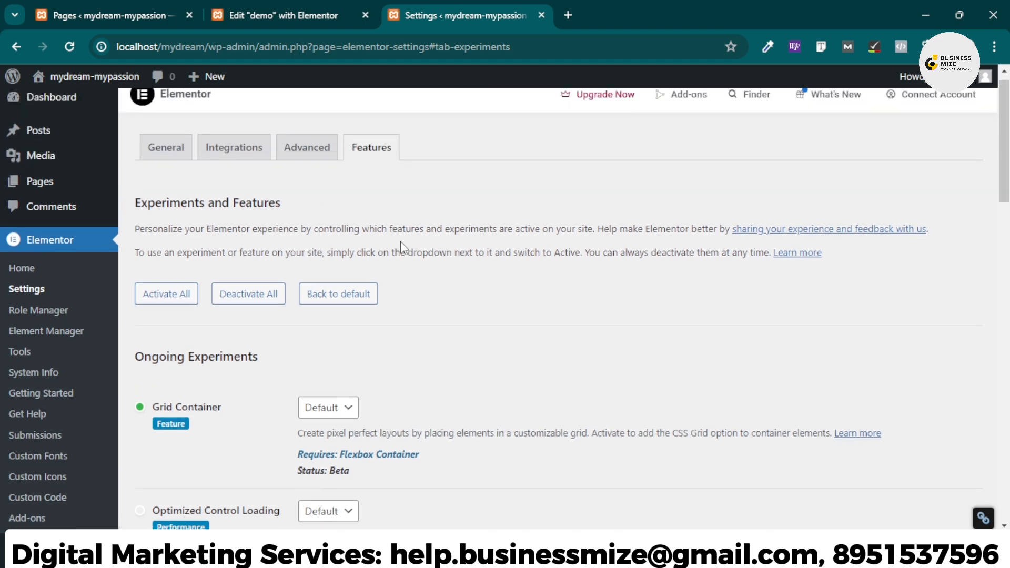
scroll(436, 295, "down", 4)
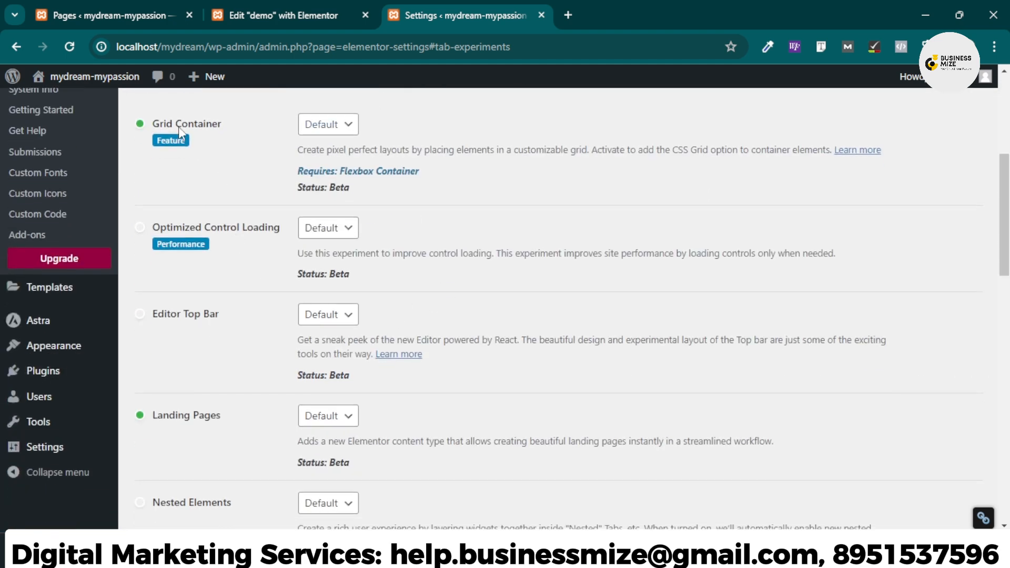
left_click(346, 126)
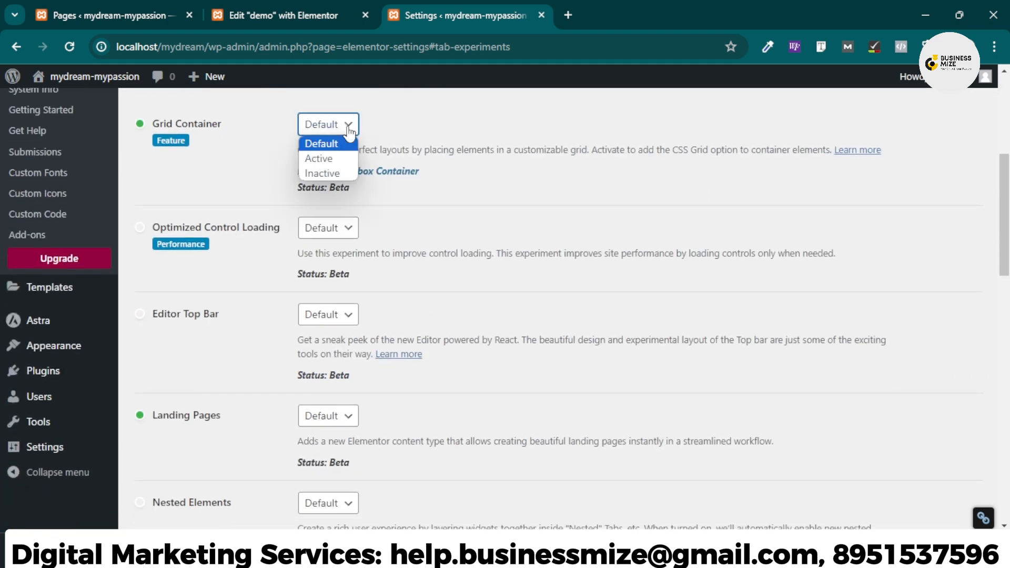
left_click(322, 174)
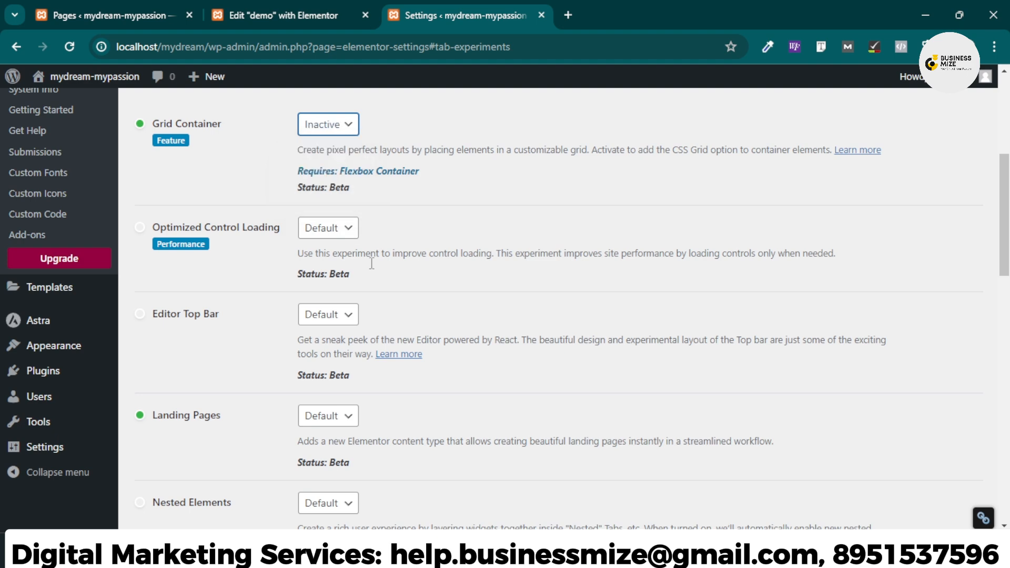
Set the Flexbox Container feature to Inactive, accept its deactivation, and save the Elementor settings
scroll(371, 263, "down", 10)
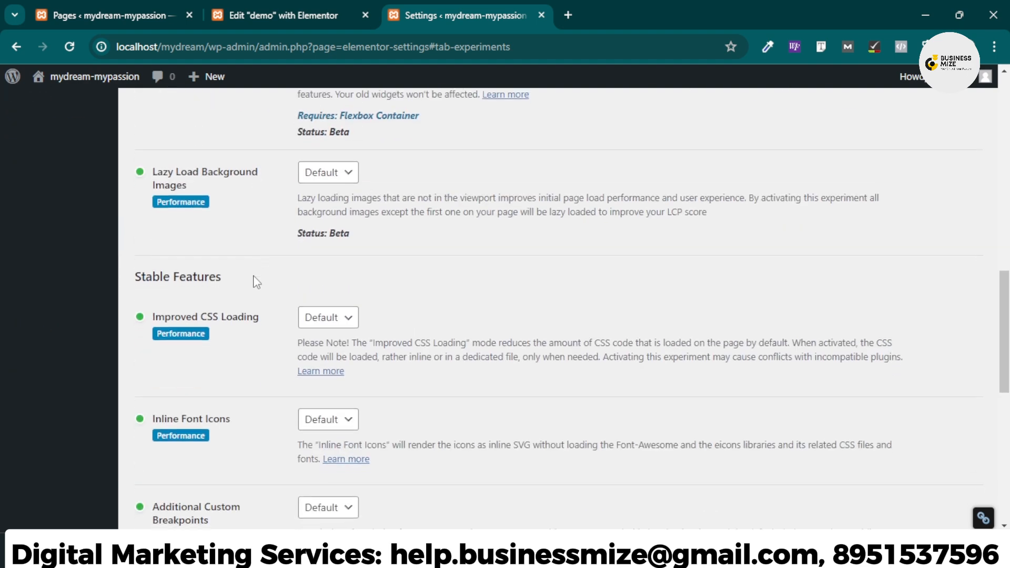
scroll(242, 289, "down", 4)
scroll(214, 287, "down", 4)
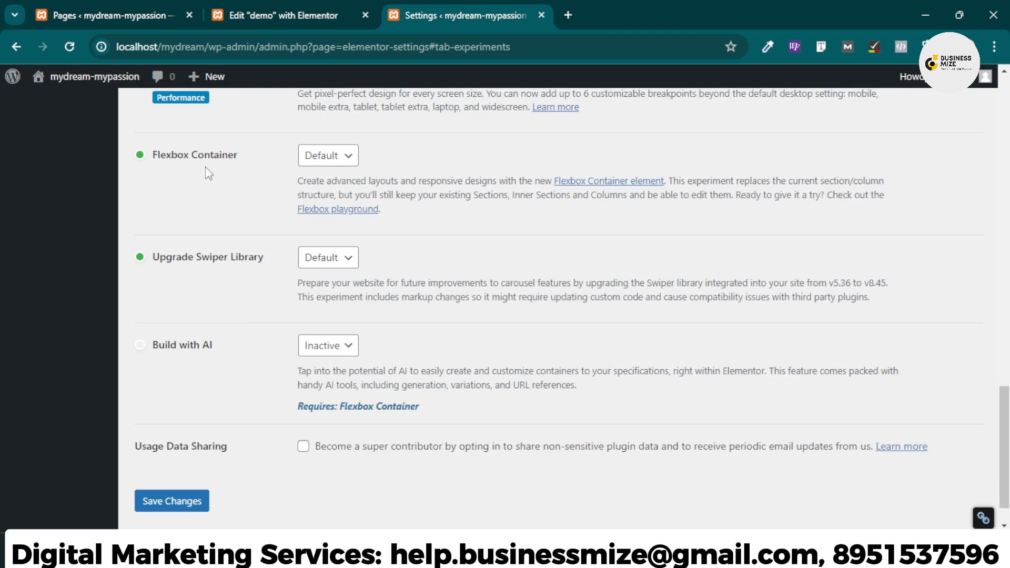
left_click(328, 155)
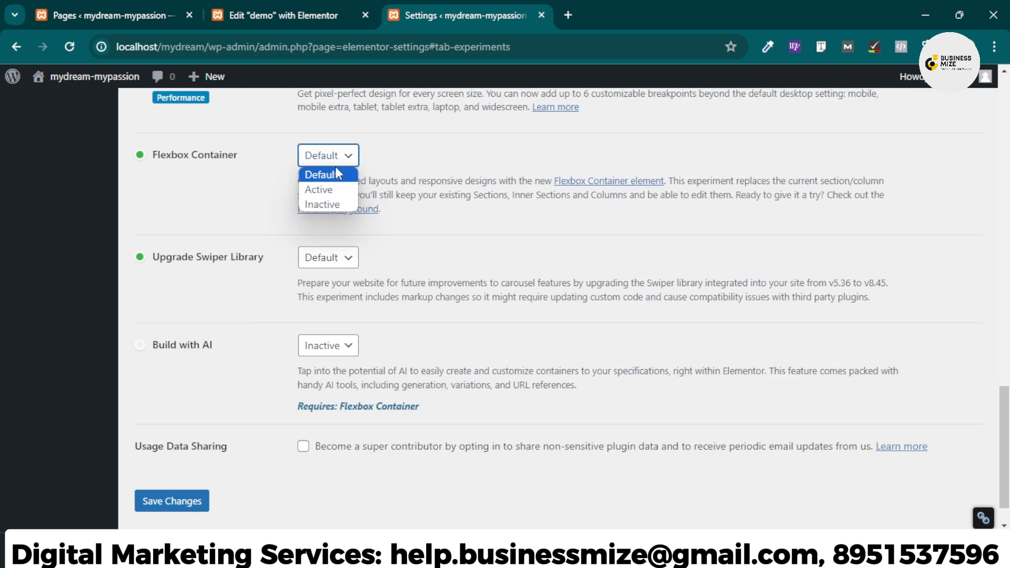
left_click(330, 211)
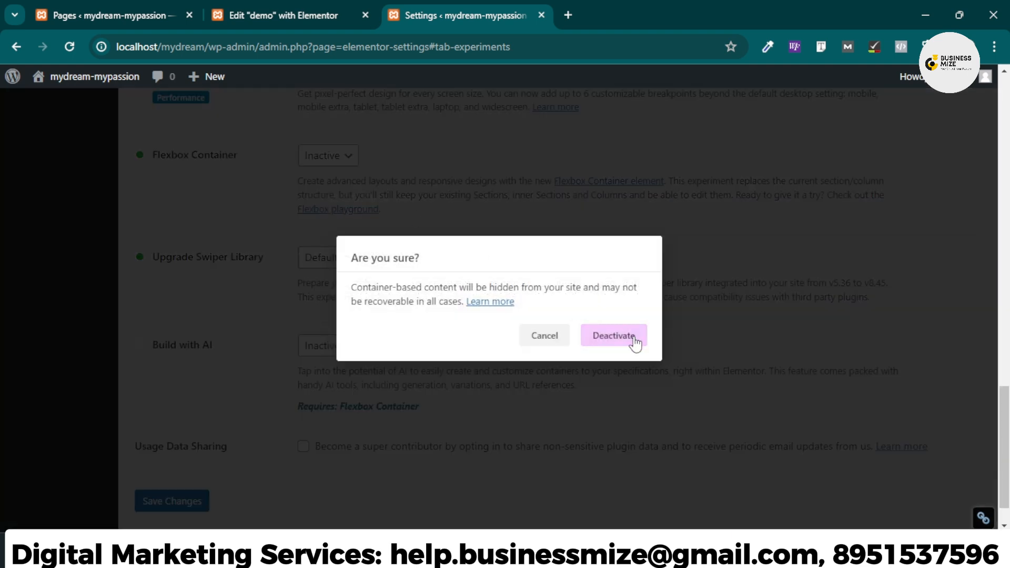
left_click(634, 340)
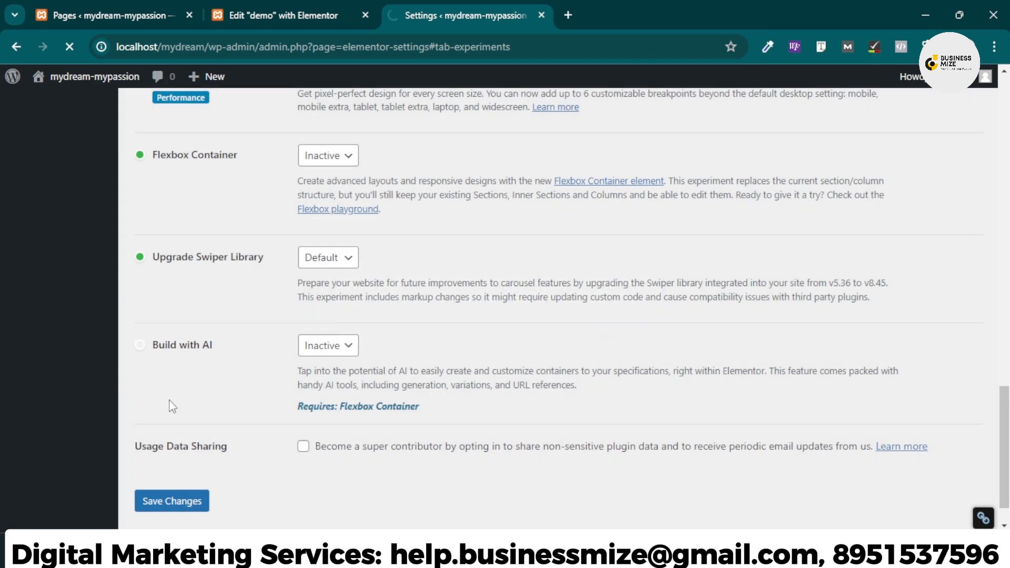
left_click(192, 503)
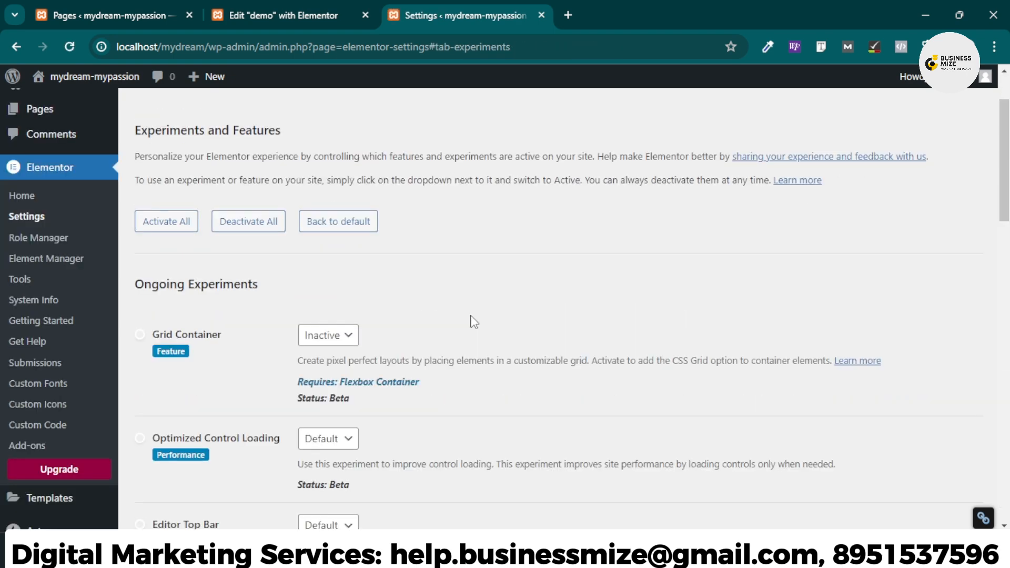
scroll(410, 234, "down", 12)
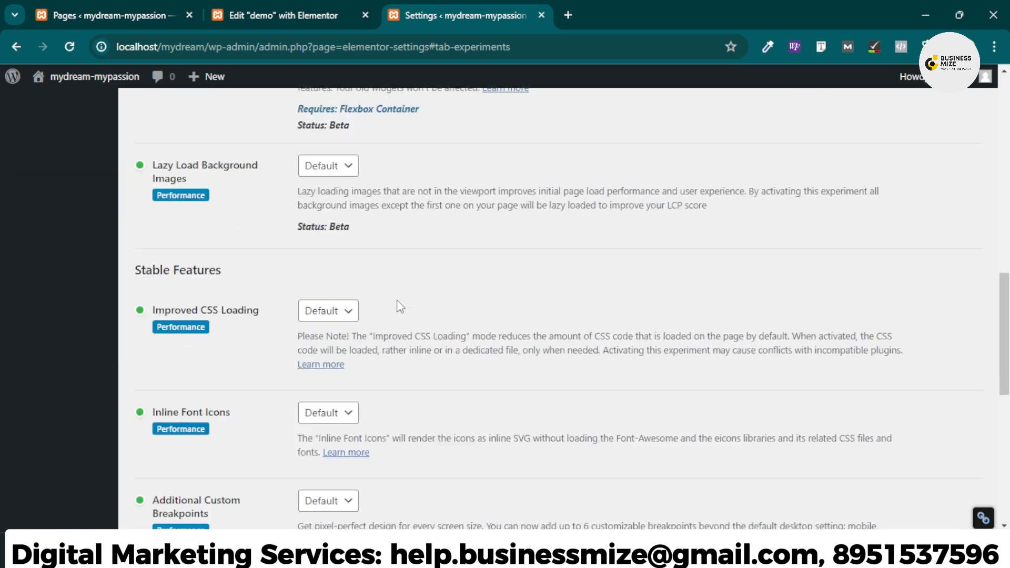
scroll(400, 307, "up", 12)
Reload the demo page's Elementor editor and display the column structures for a new section
left_click(284, 14)
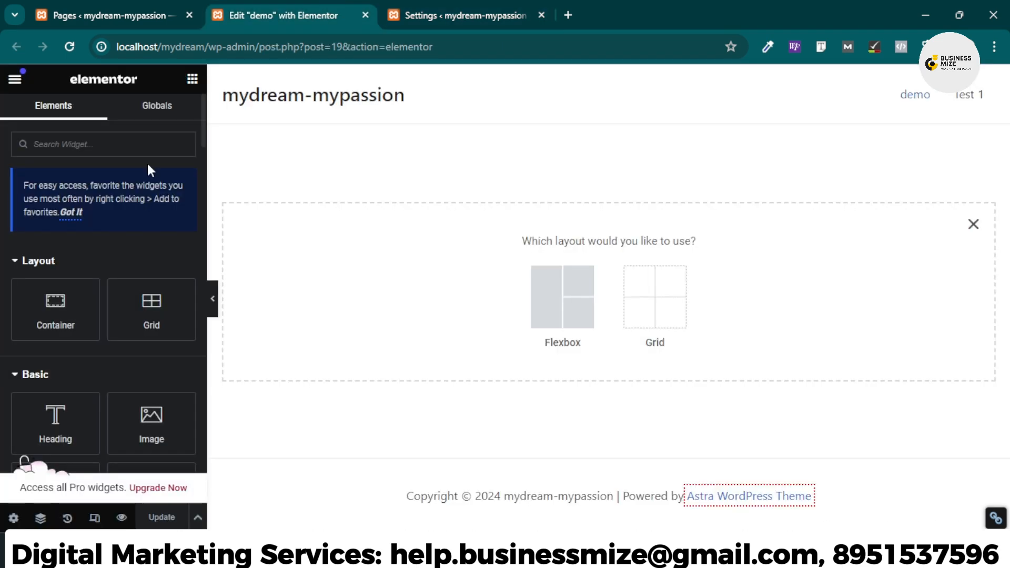
left_click(973, 224)
left_click(592, 248)
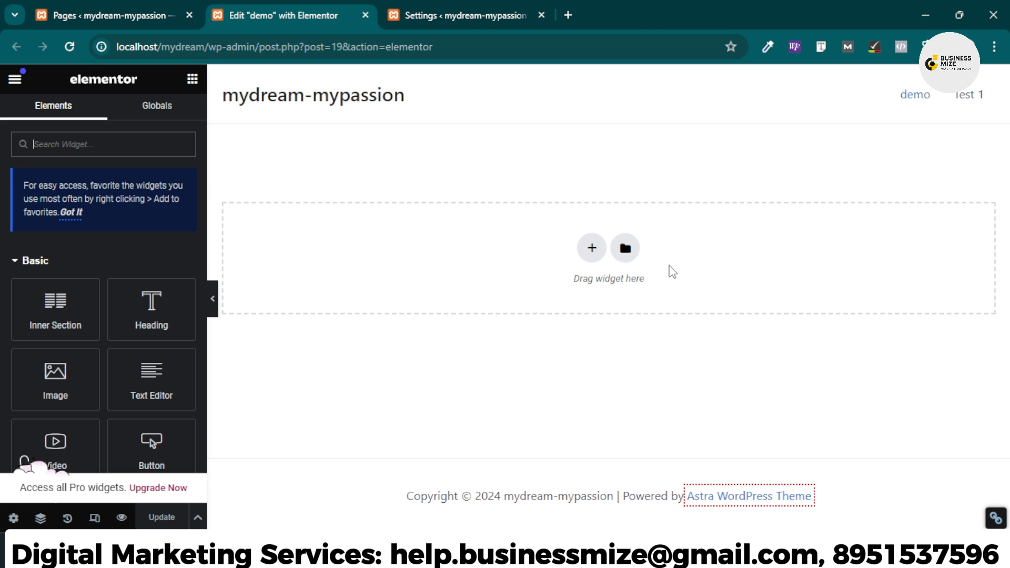
left_click(591, 248)
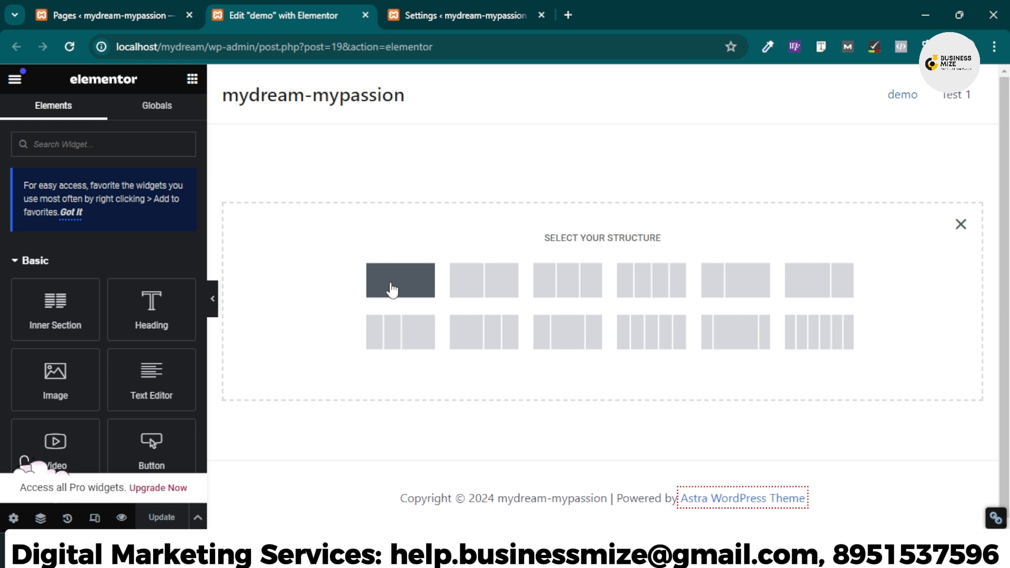
Look through the Basic, Pro and General widget categories available in the Elementor editor
scroll(155, 294, "down", 8)
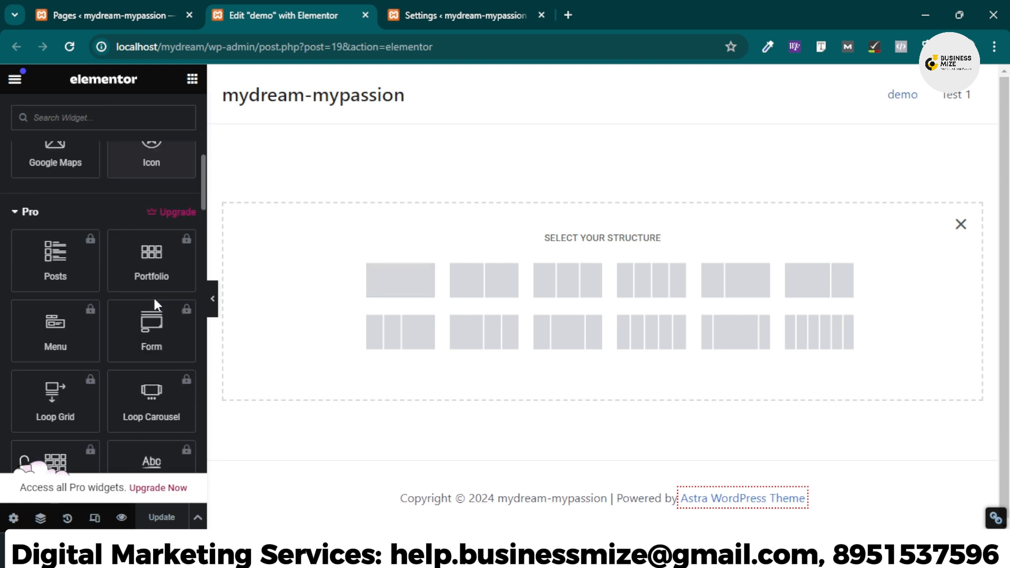
scroll(155, 300, "down", 10)
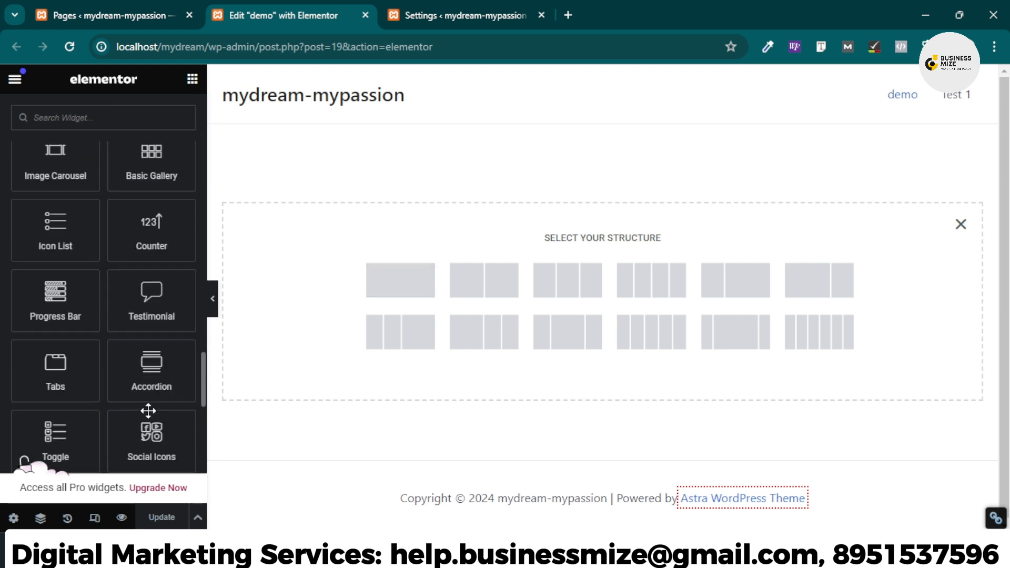
scroll(149, 416, "down", 10)
scroll(153, 413, "up", 15)
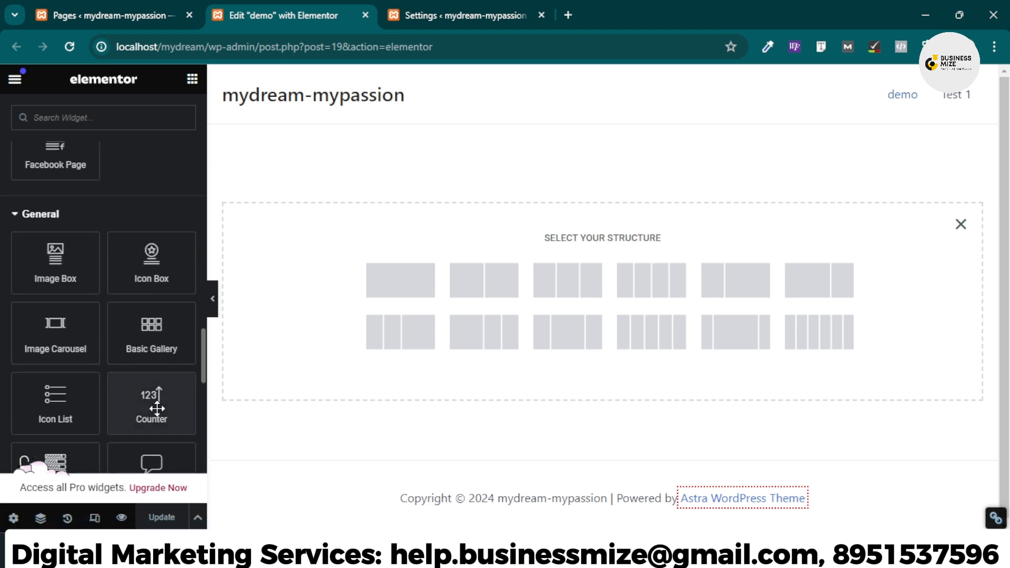
scroll(157, 409, "up", 15)
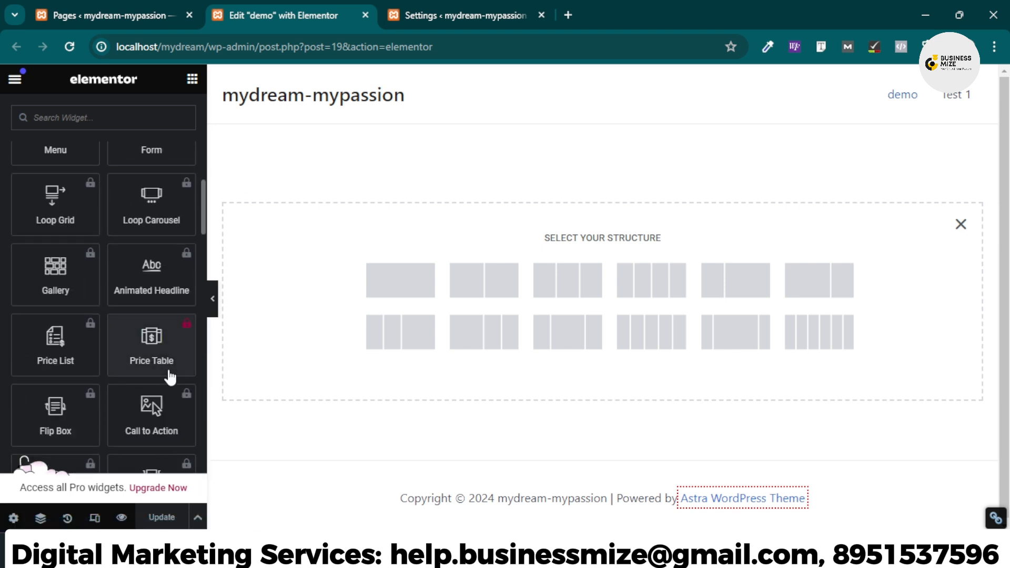
scroll(168, 371, "up", 5)
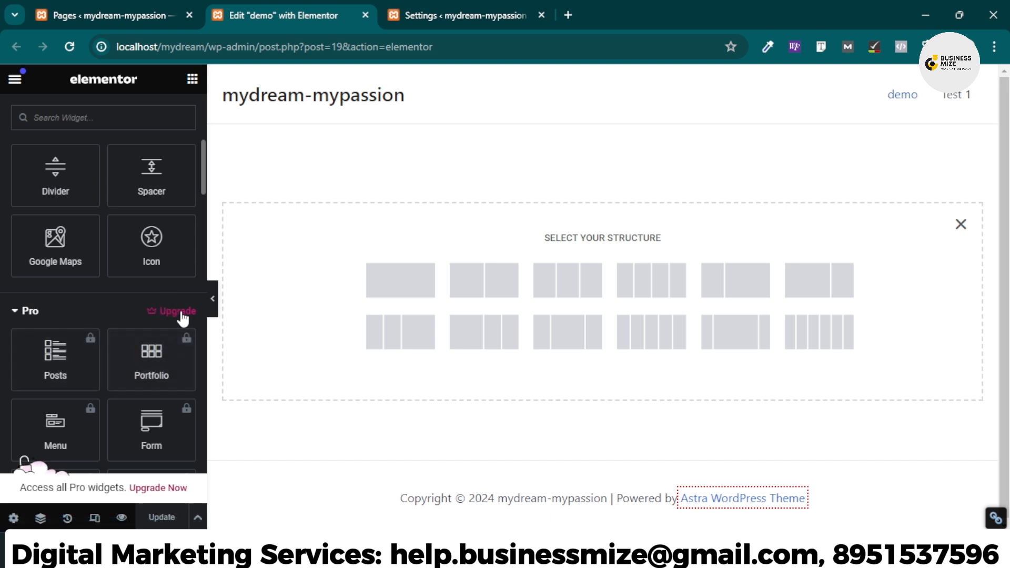
scroll(139, 373, "up", 5)
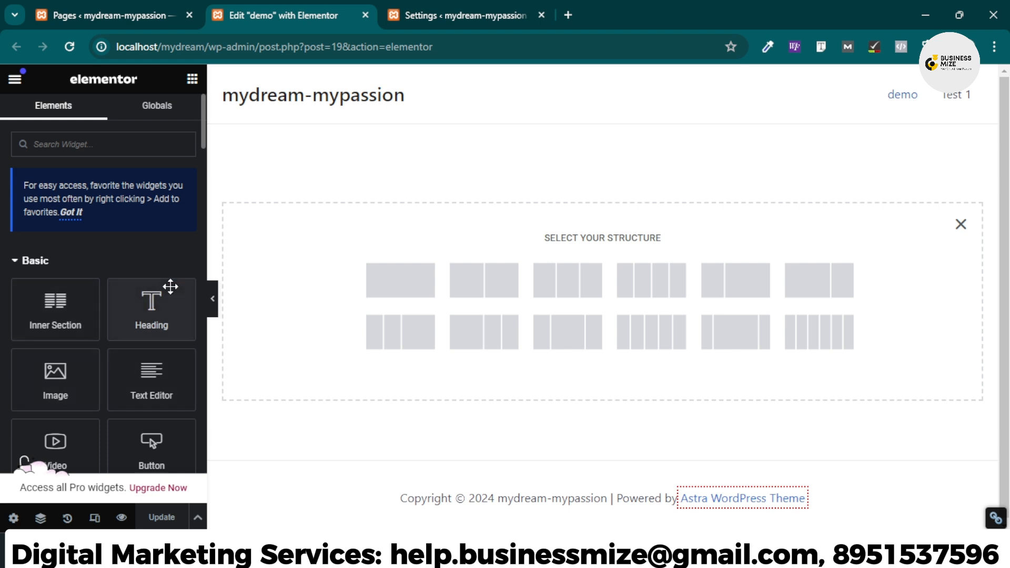
Add a single-column section to the demo page and place a Heading widget in it
left_click(397, 287)
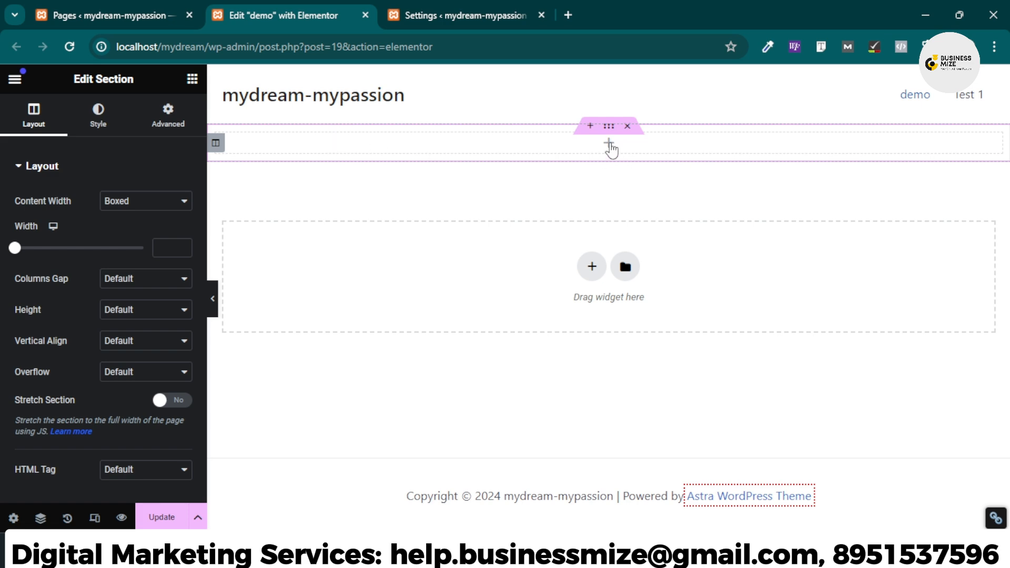
left_click(609, 145)
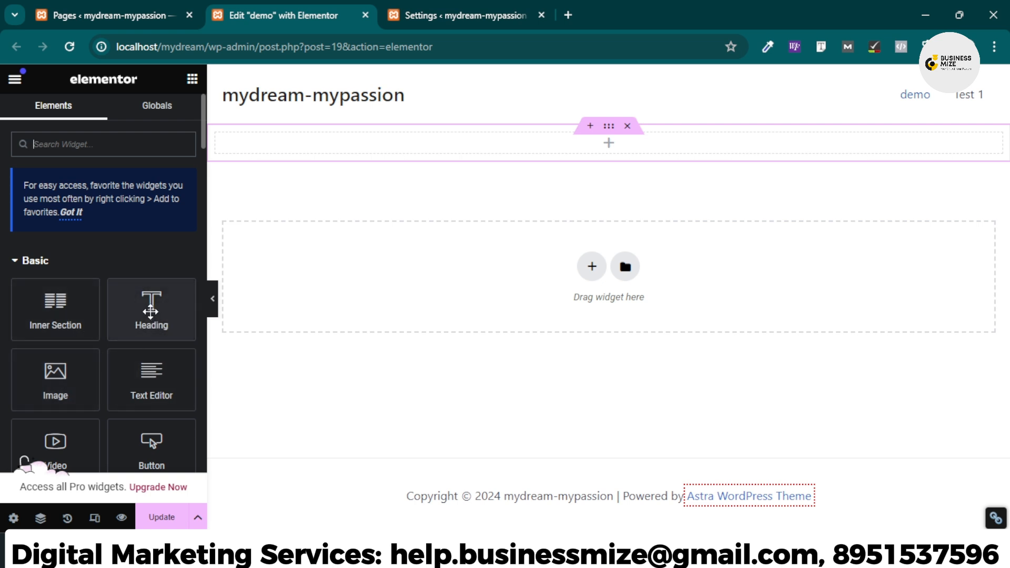
left_click_drag(151, 311, 643, 151)
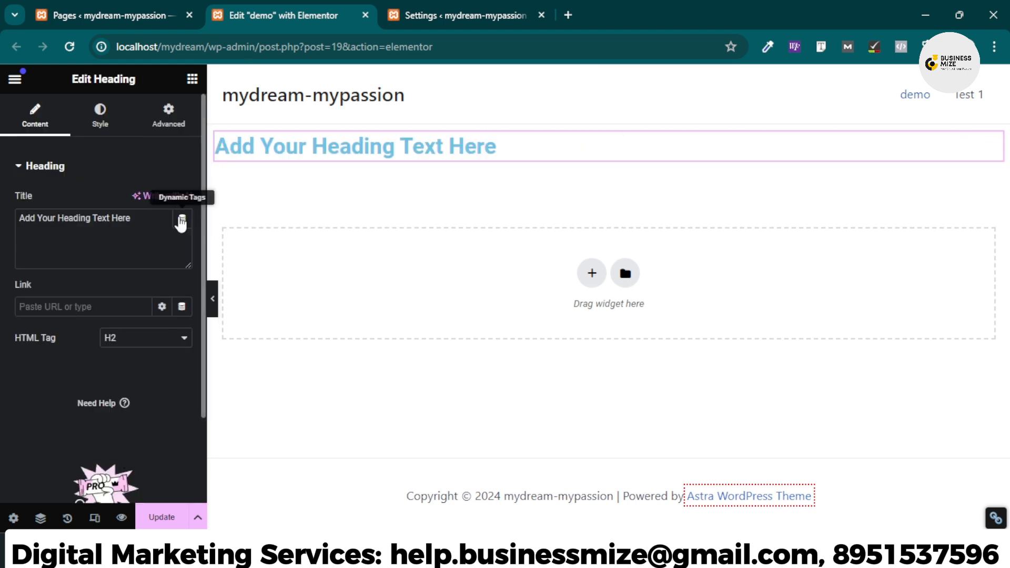
Replace the heading's placeholder title with "Businessmize"
left_click_drag(174, 218, 16, 225)
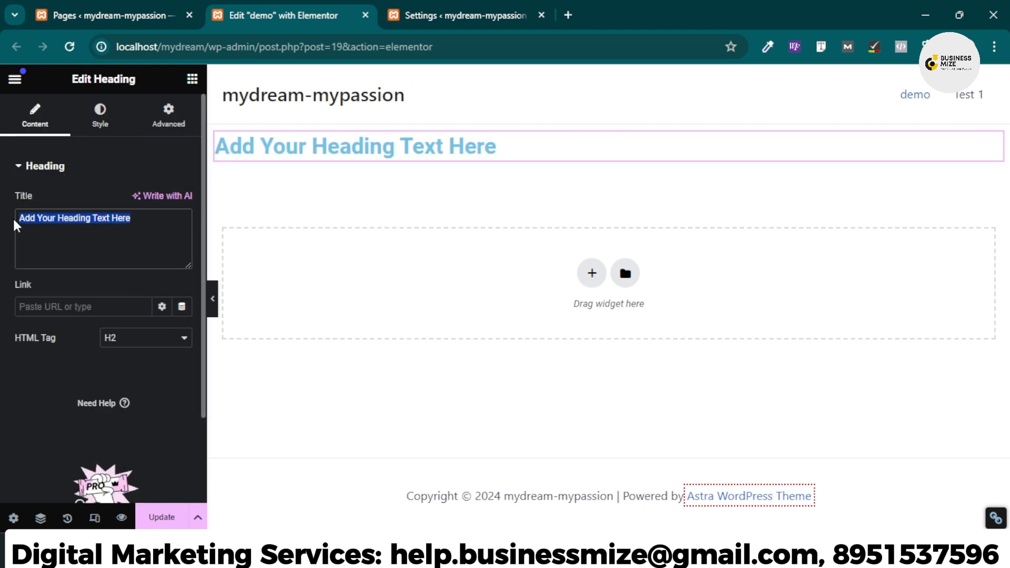
type("Business")
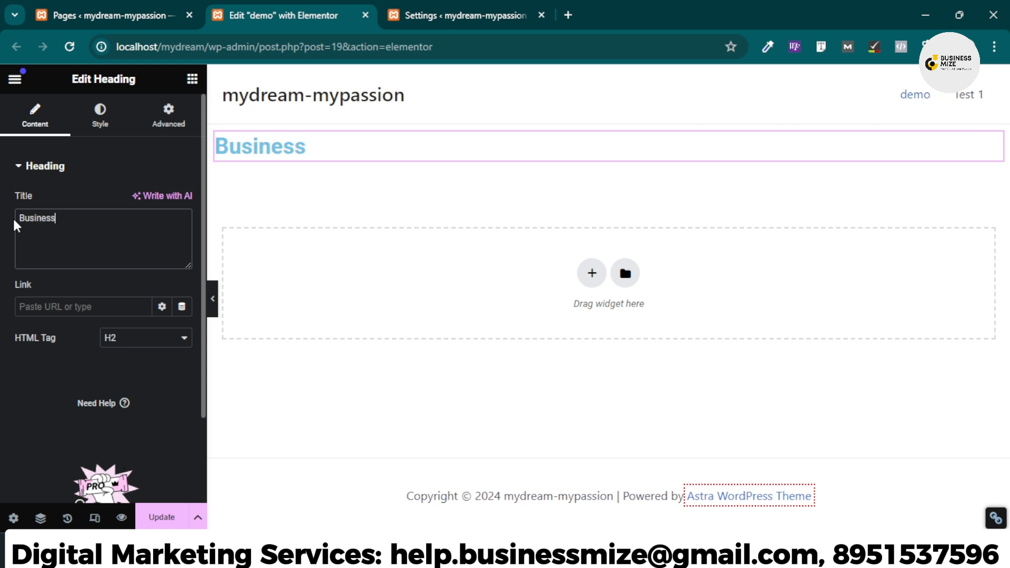
type("mize")
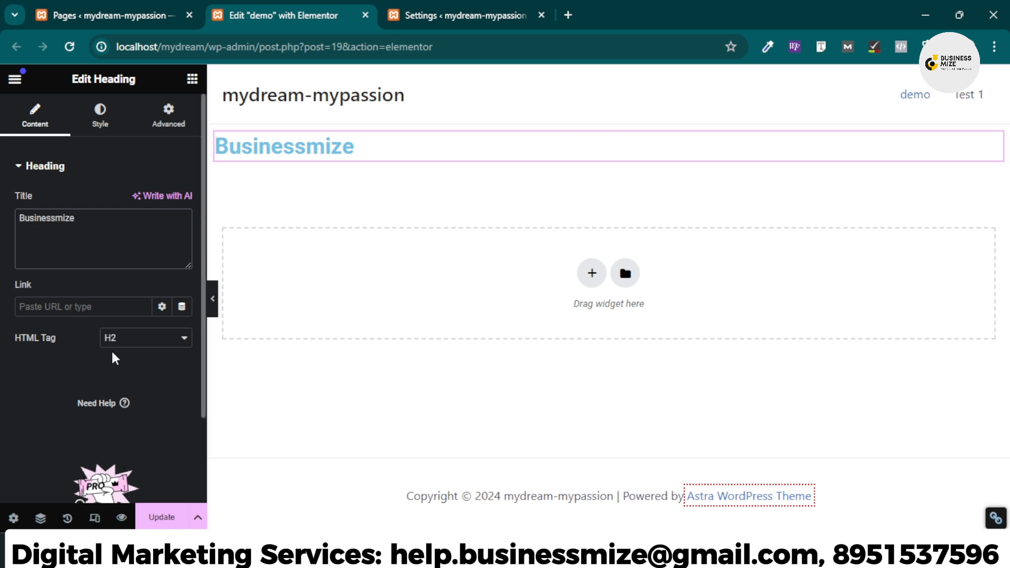
Center the Businessmize heading and set its text color to the blue #1199E2
left_click(99, 125)
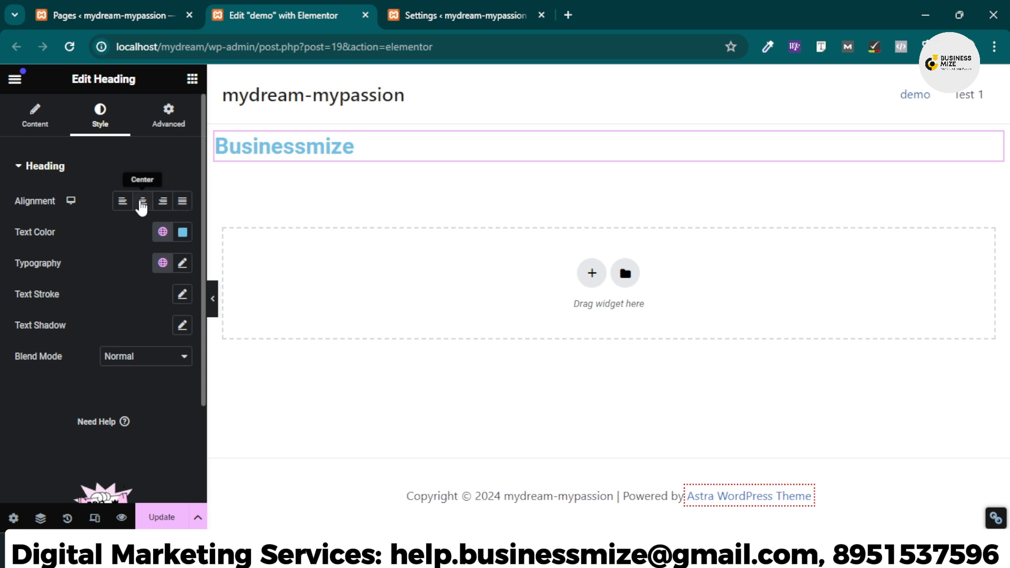
left_click(142, 205)
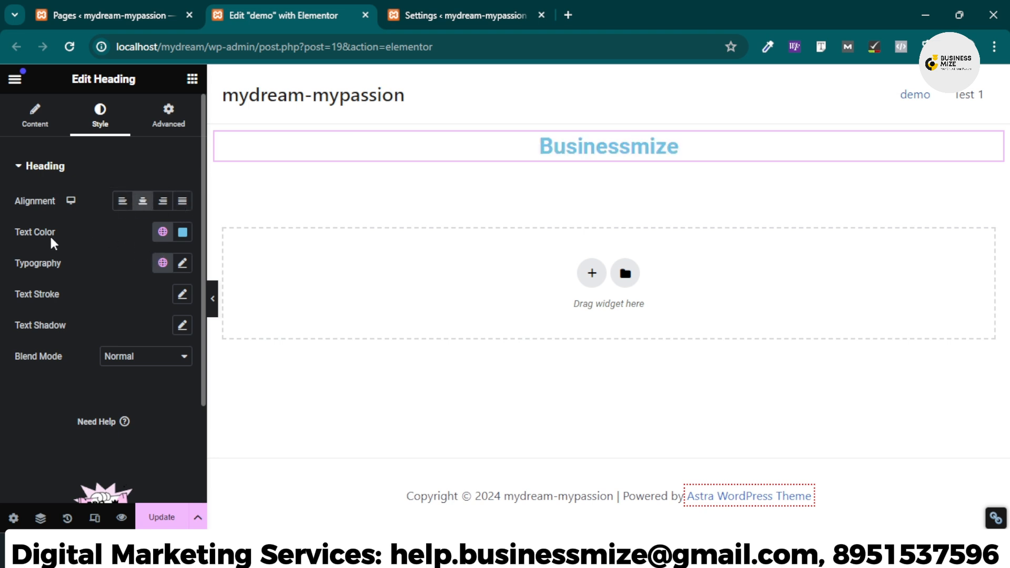
left_click(183, 233)
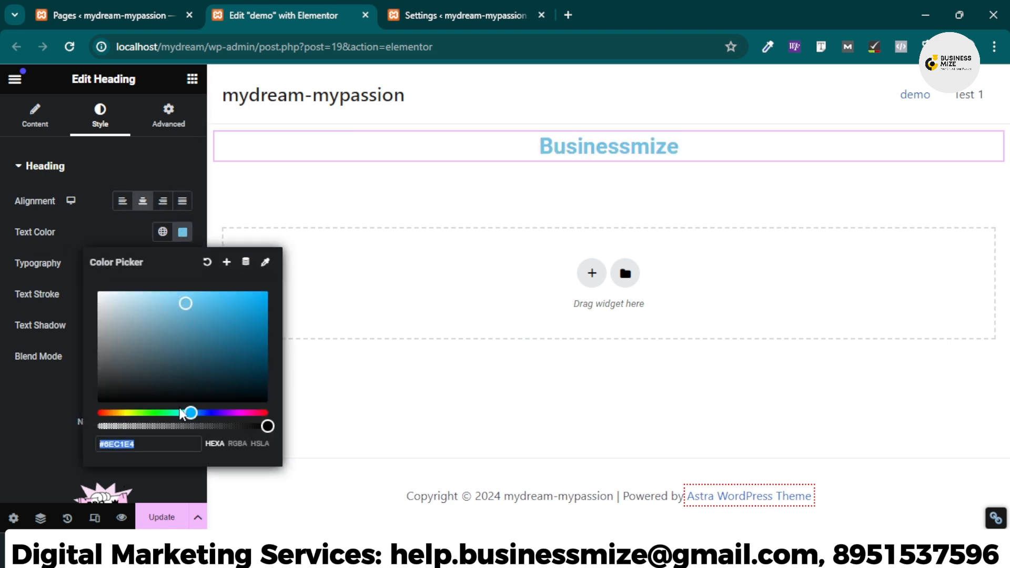
left_click_drag(191, 412, 213, 413)
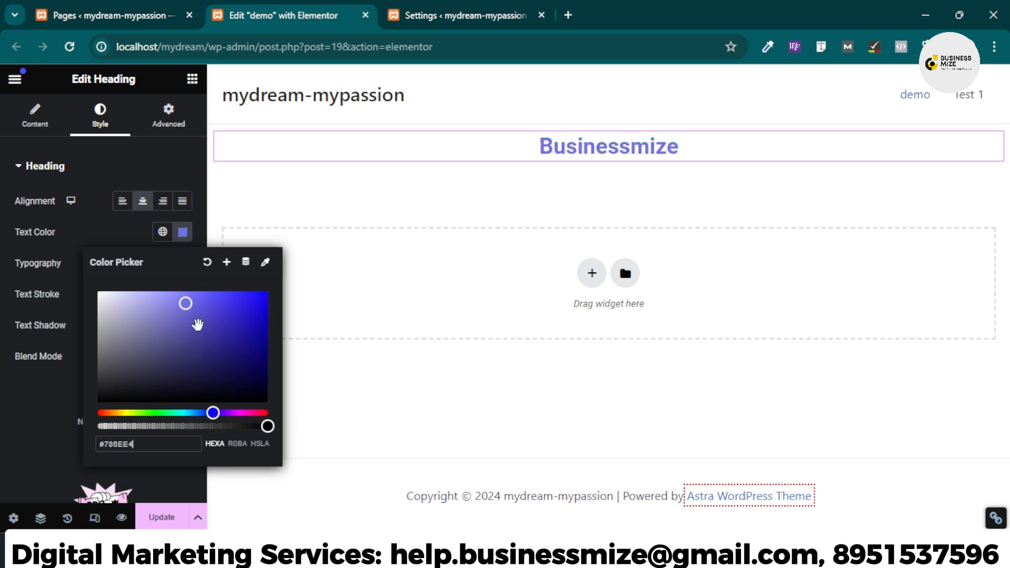
left_click_drag(190, 305, 254, 304)
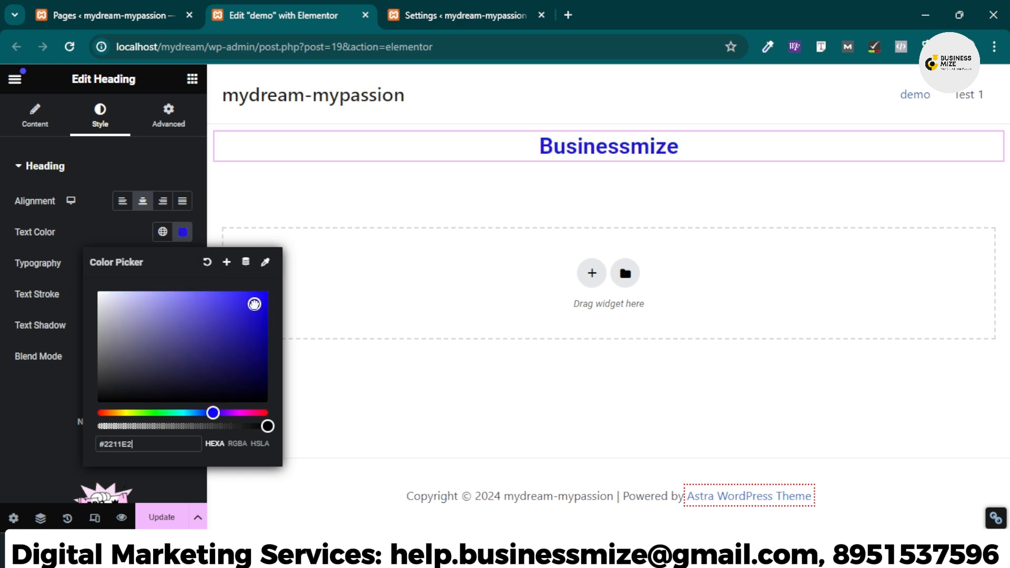
left_click_drag(213, 413, 193, 413)
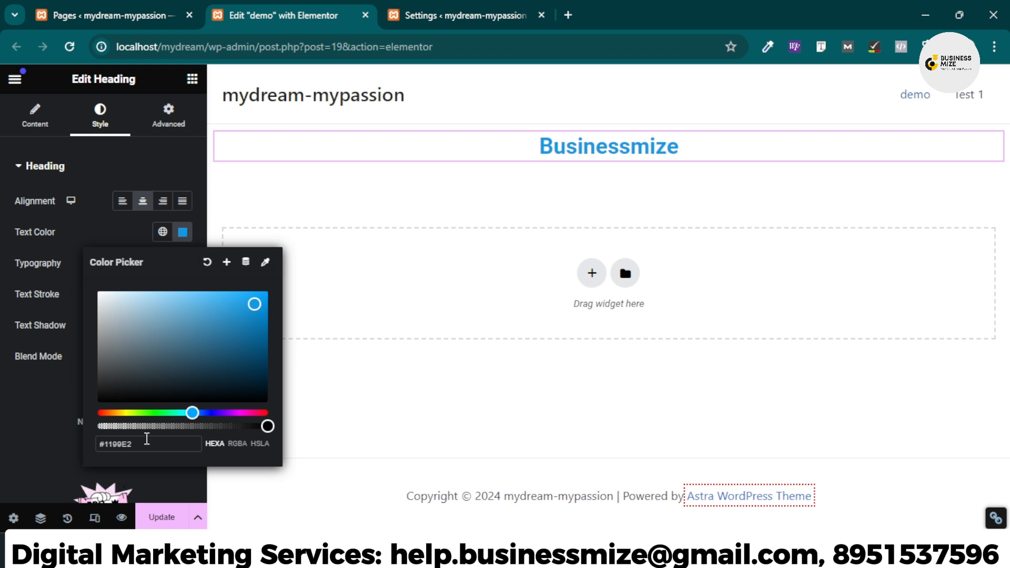
left_click(108, 226)
Try the Poppins and Port Lligat Sans font families on the Businessmize heading
left_click(182, 264)
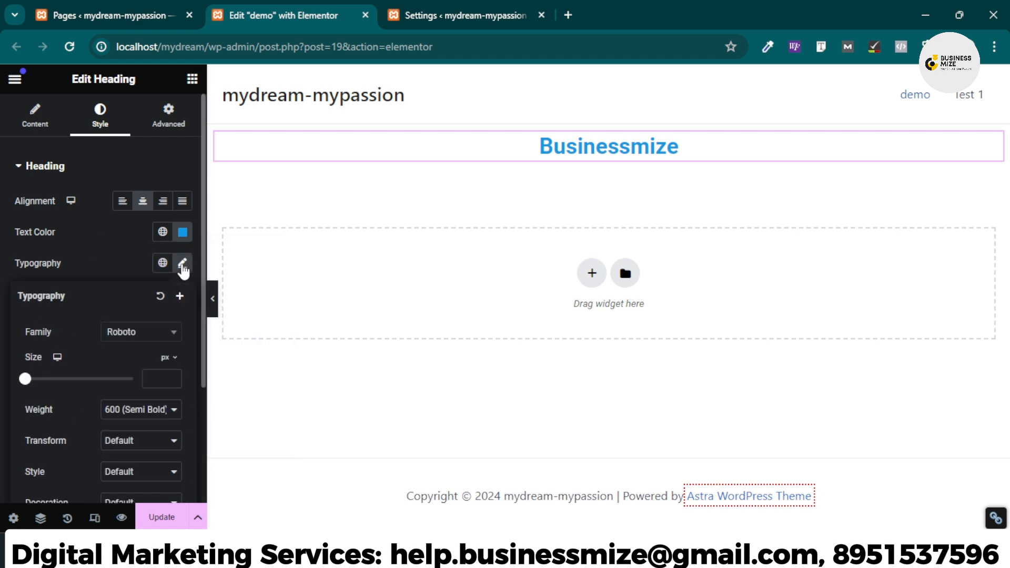
left_click(157, 337)
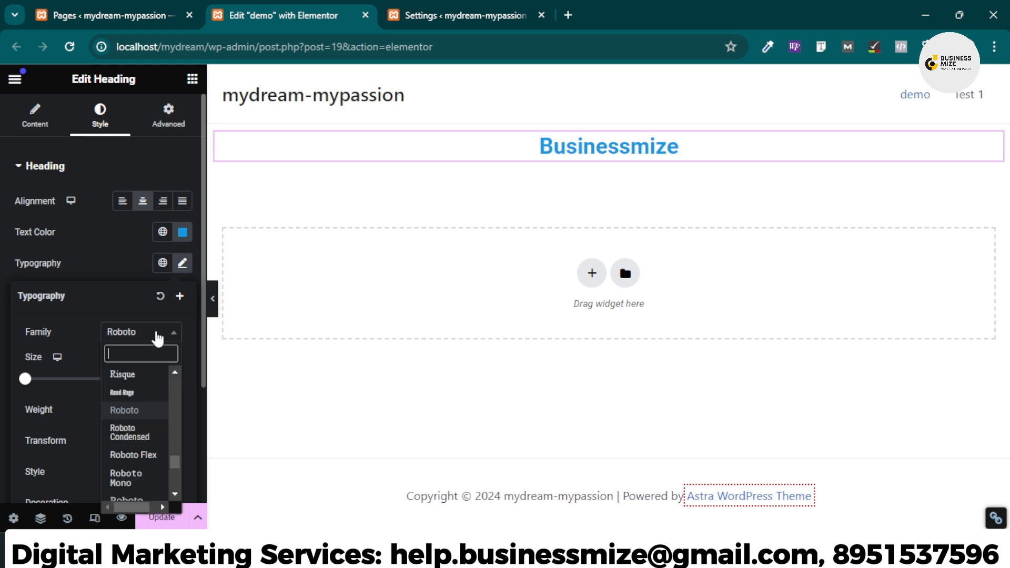
scroll(136, 421, "down", 4)
scroll(136, 426, "down", 6)
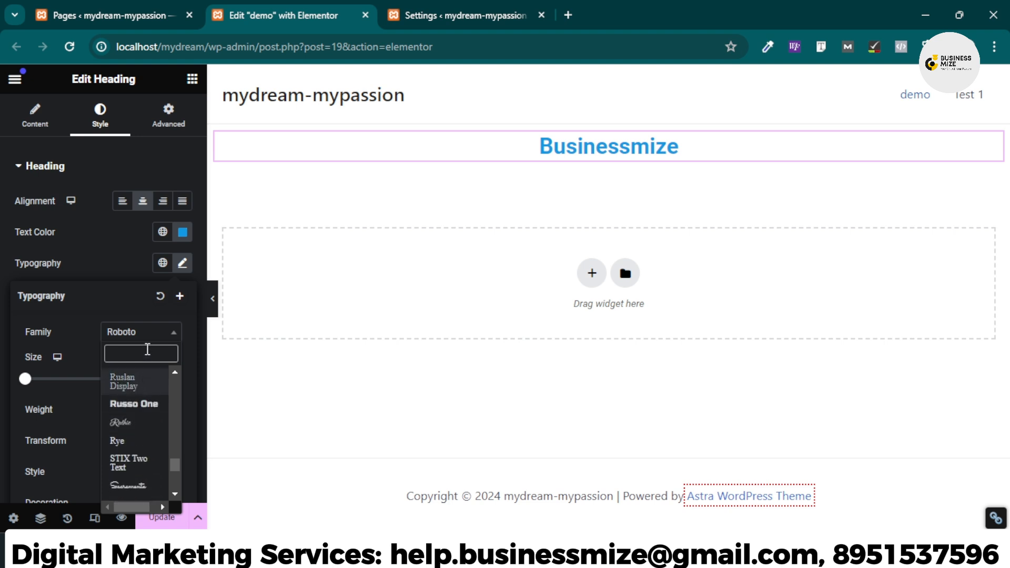
type("pop")
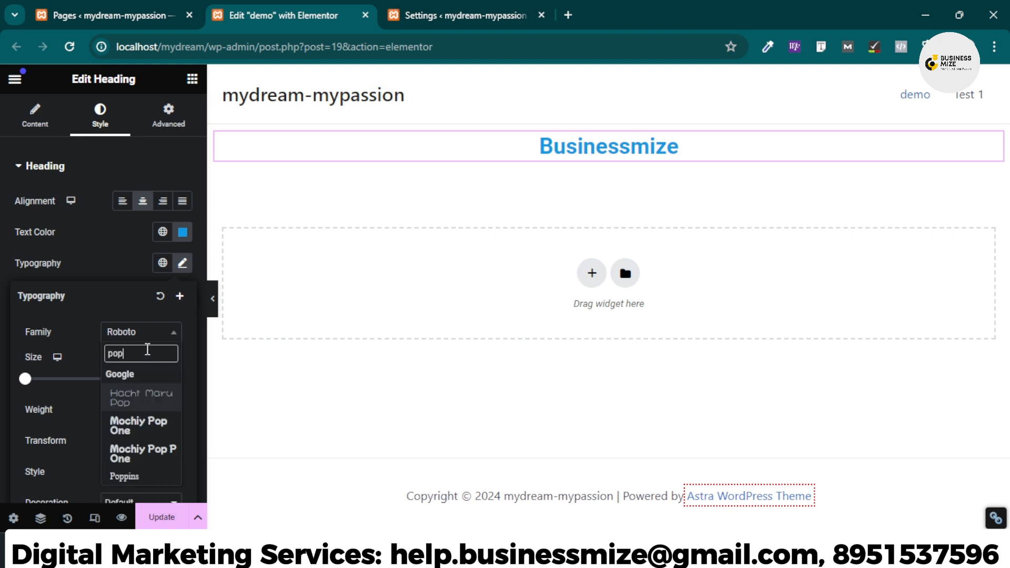
left_click(149, 475)
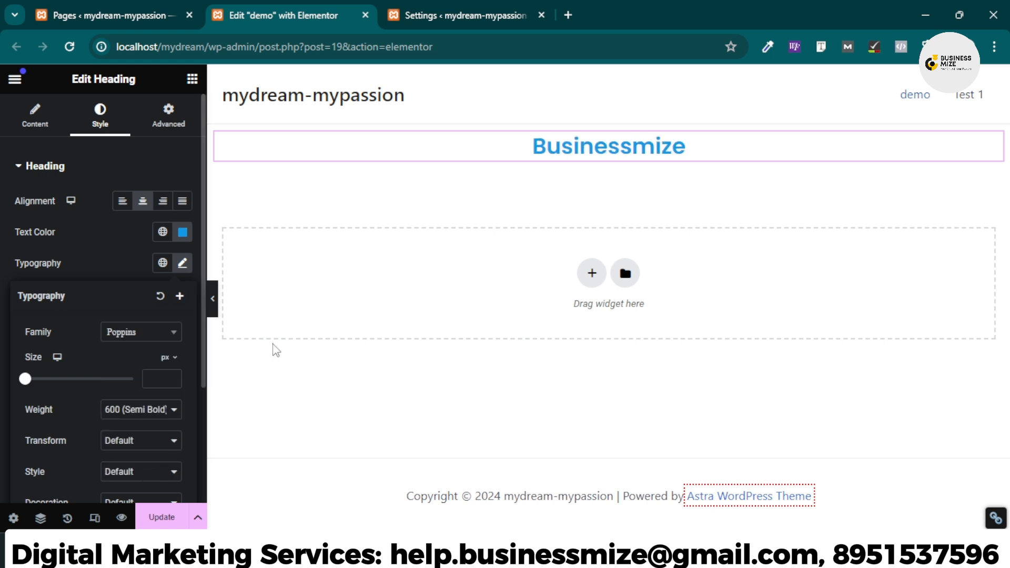
left_click(146, 332)
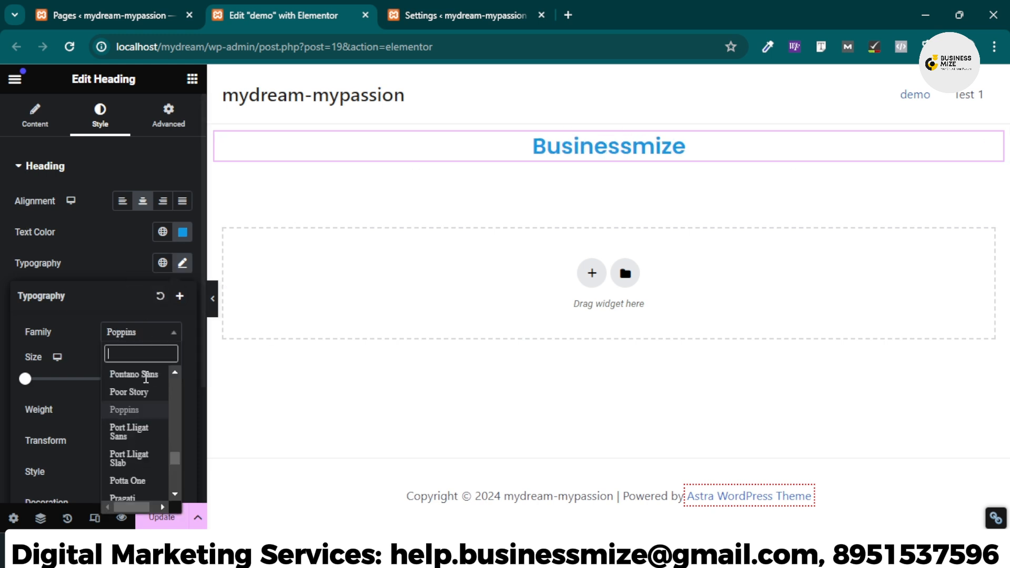
left_click(137, 436)
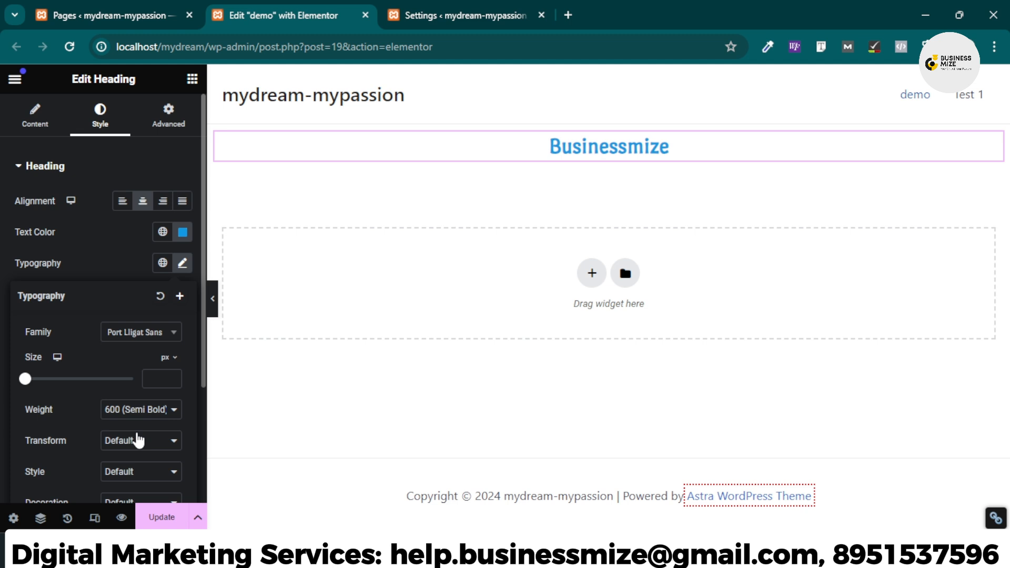
Set the Businessmize heading's font family to Ramabhadra
left_click(160, 332)
scroll(127, 444, "down", 2)
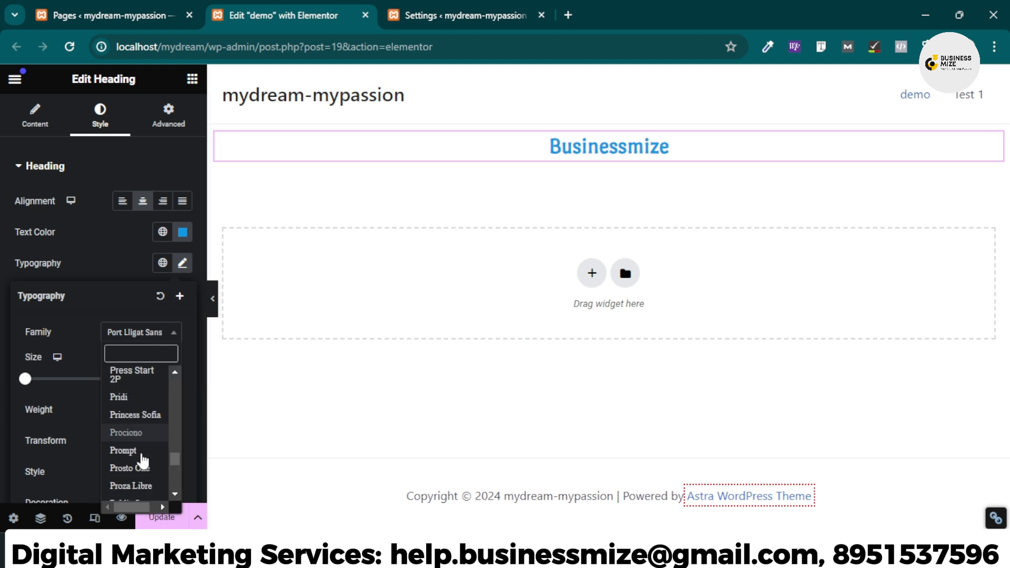
scroll(143, 460, "down", 6)
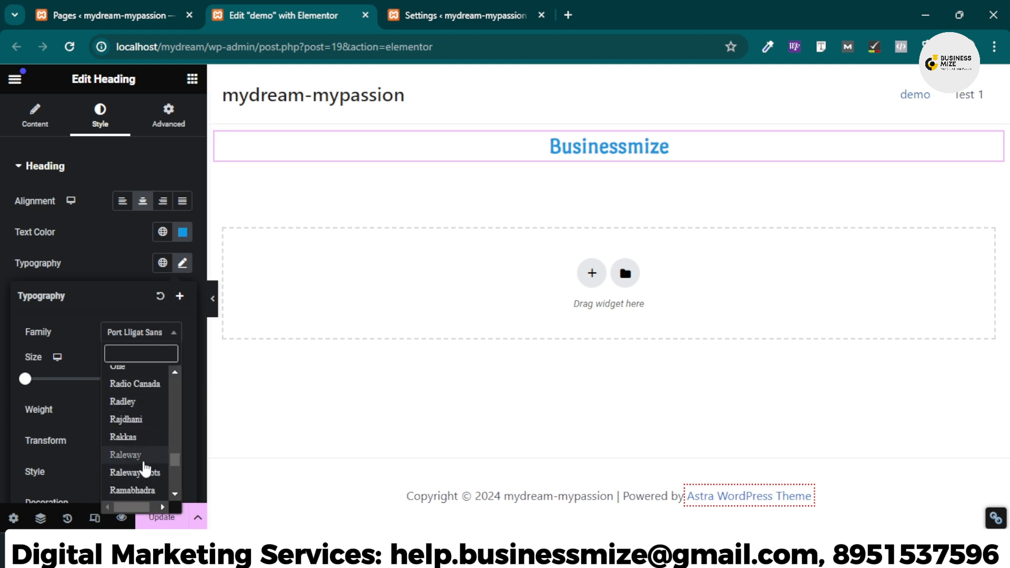
scroll(143, 458, "down", 2)
left_click(136, 423)
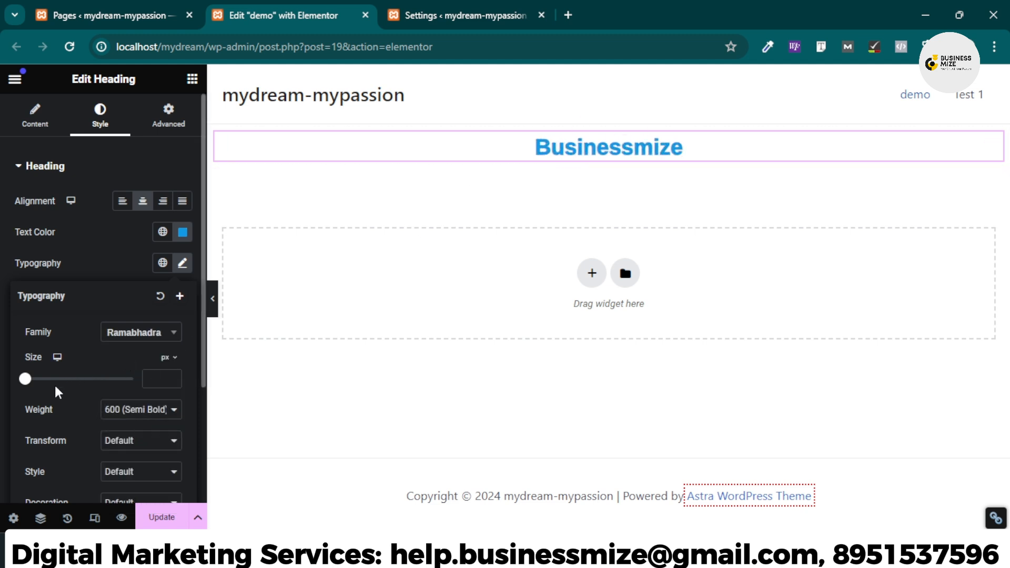
Increase the heading's font size to 45 px
left_click(172, 378)
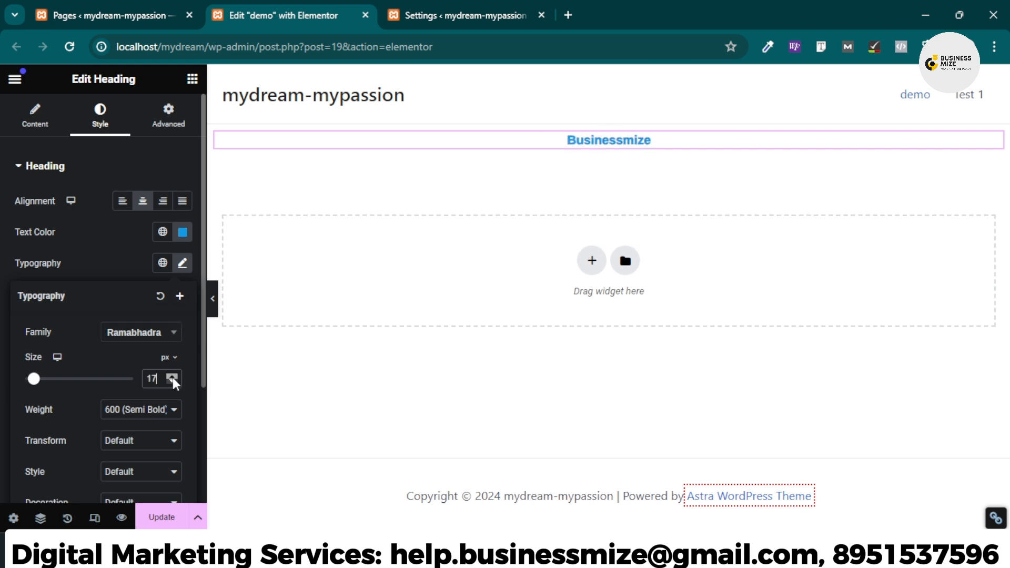
left_click_drag(172, 377, 173, 377)
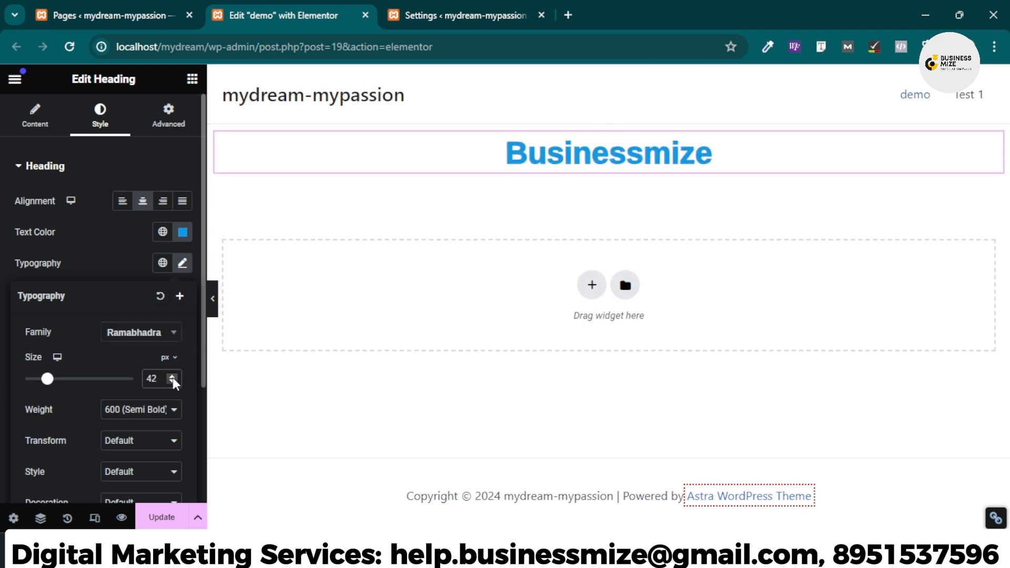
left_click(173, 377)
left_click(172, 377)
left_click(172, 377)
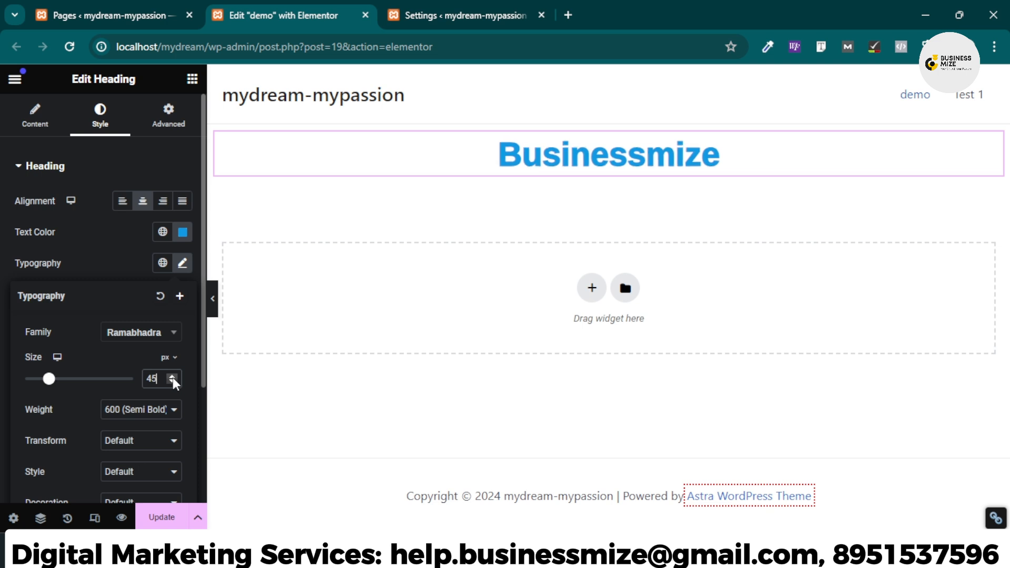
Try the heading in weights 800 (Extra Bold) and 700 (Bold), and return it to 600 (Semi Bold)
left_click(168, 424)
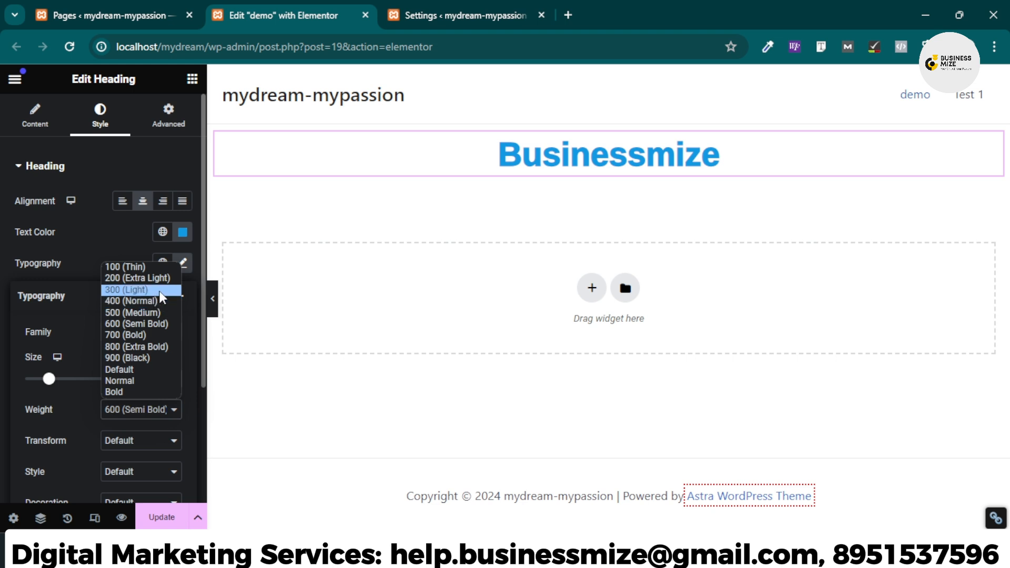
left_click(148, 347)
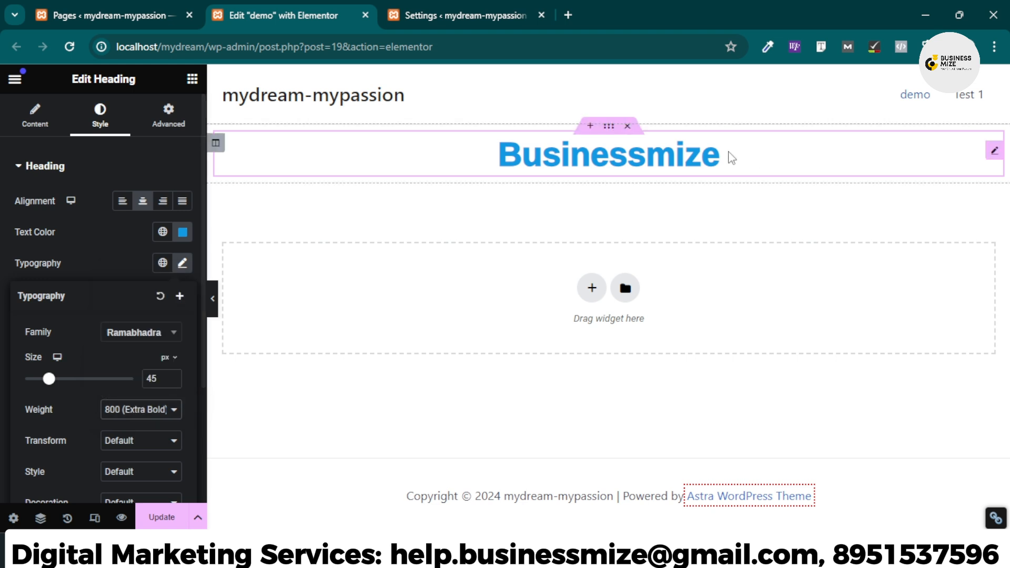
left_click(161, 409)
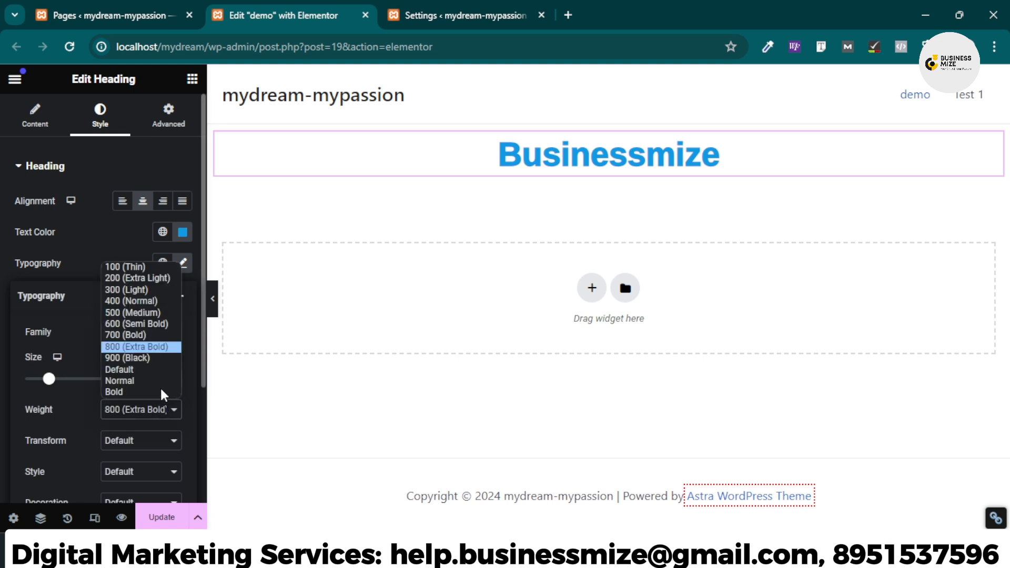
left_click(161, 337)
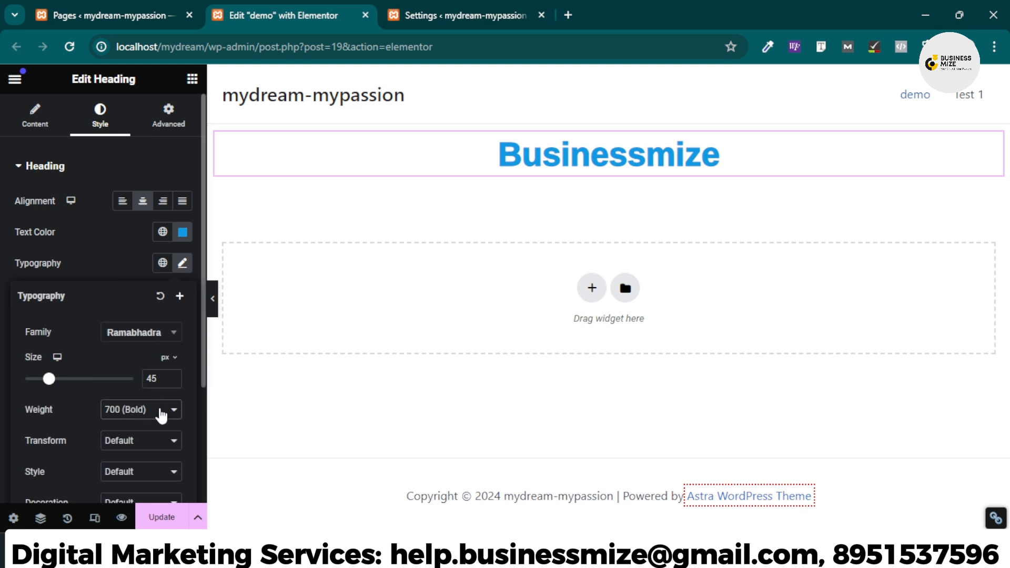
left_click(161, 412)
left_click(157, 324)
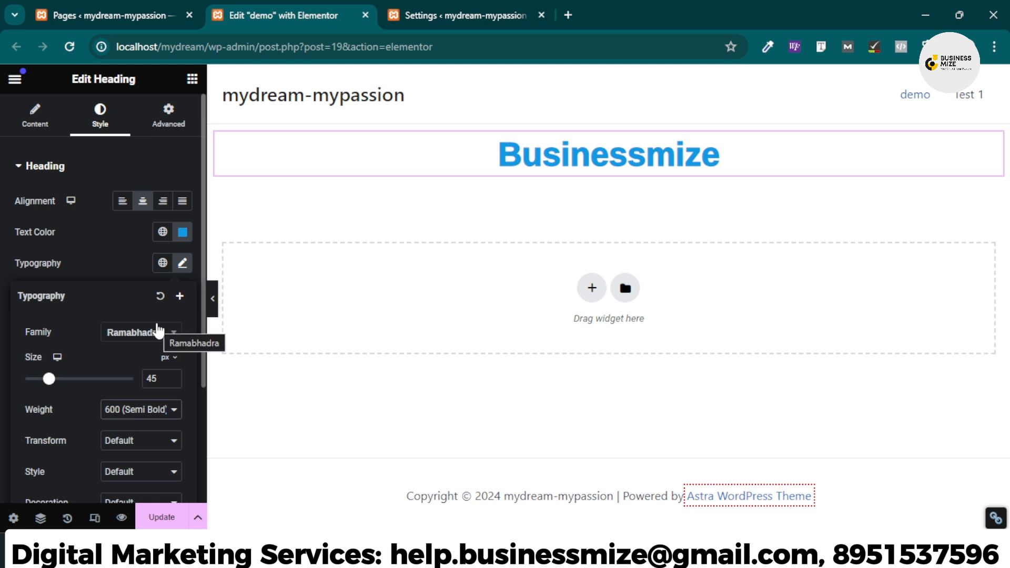
Try the Uppercase, Lowercase and Capitalize text transforms on the heading, and settle on Normal
scroll(134, 446, "down", 3)
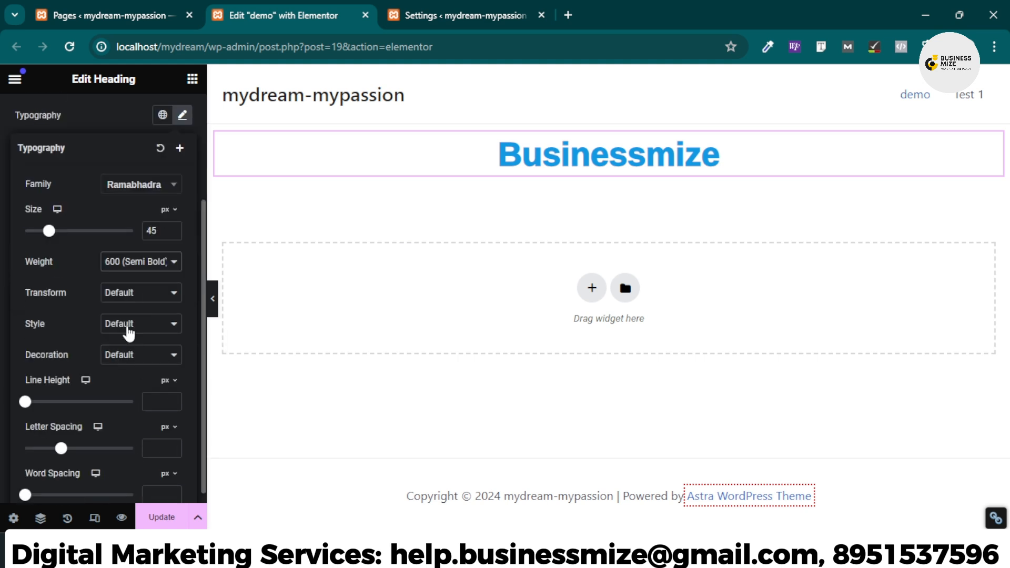
left_click(148, 295)
left_click(140, 320)
left_click(144, 293)
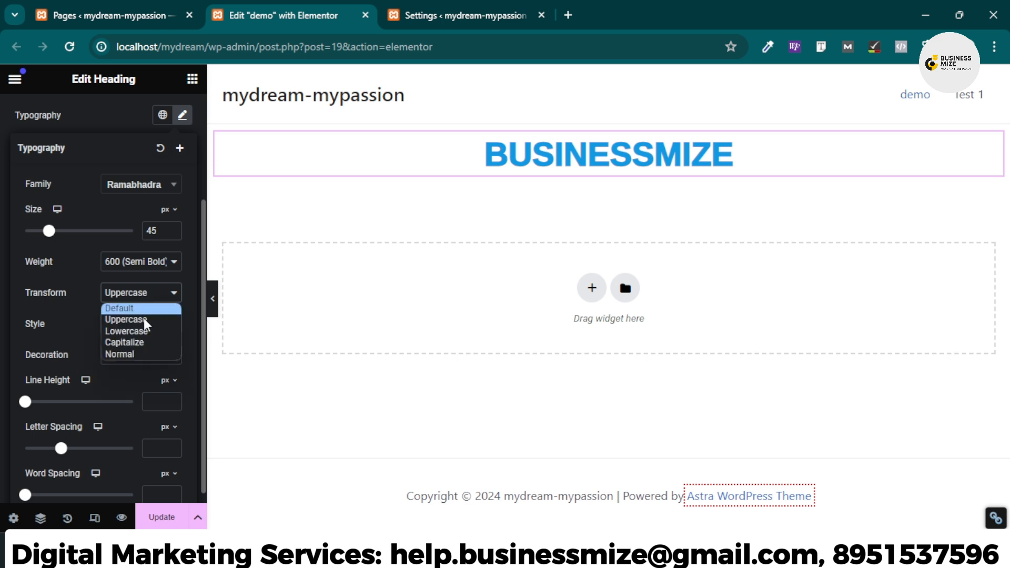
left_click(143, 328)
left_click(143, 293)
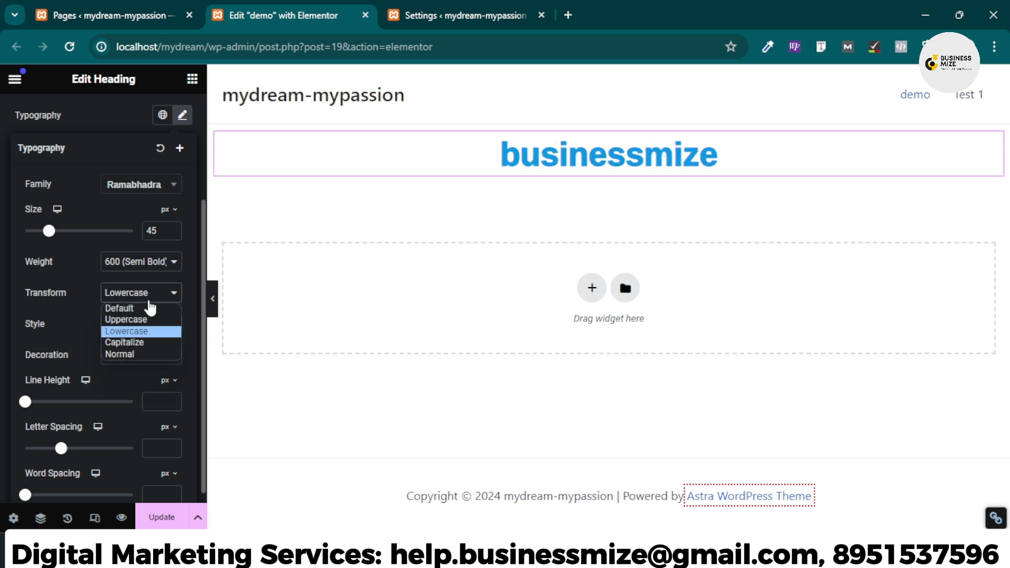
left_click(146, 339)
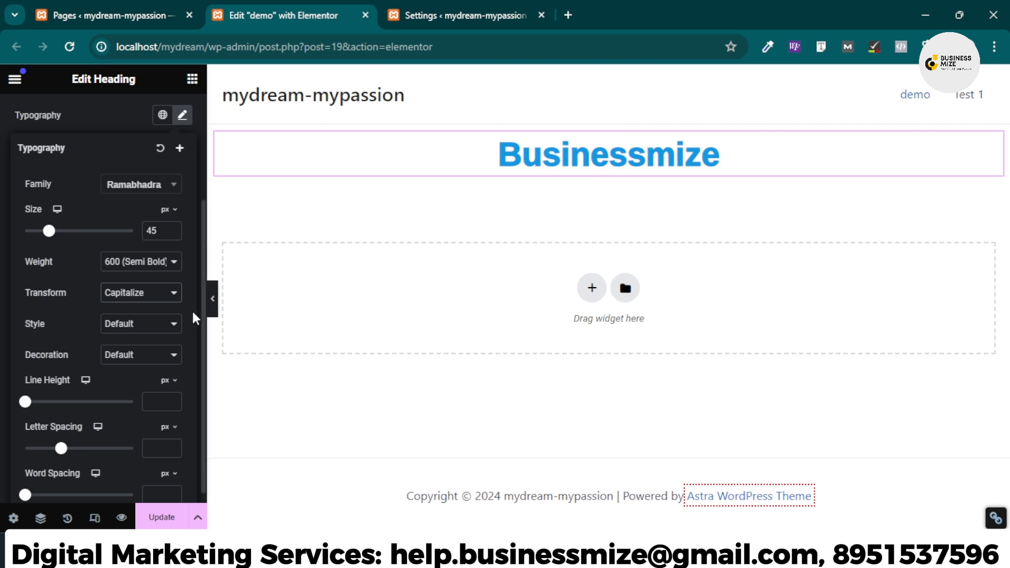
left_click(158, 293)
left_click(147, 355)
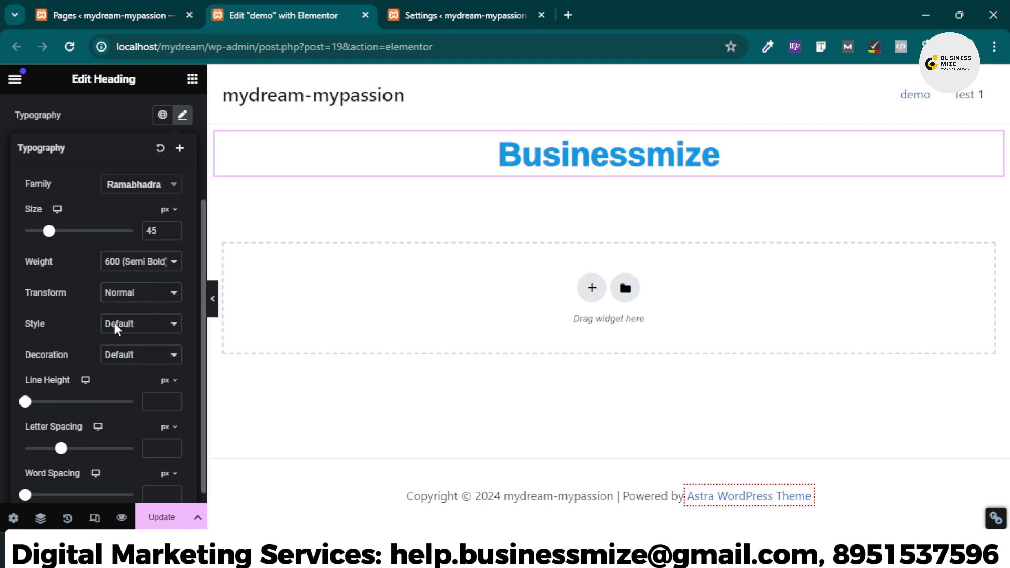
Compare the Italic and Oblique font styles on the heading, and set its style to Normal
left_click(150, 325)
left_click(141, 351)
left_click(150, 324)
left_click(138, 363)
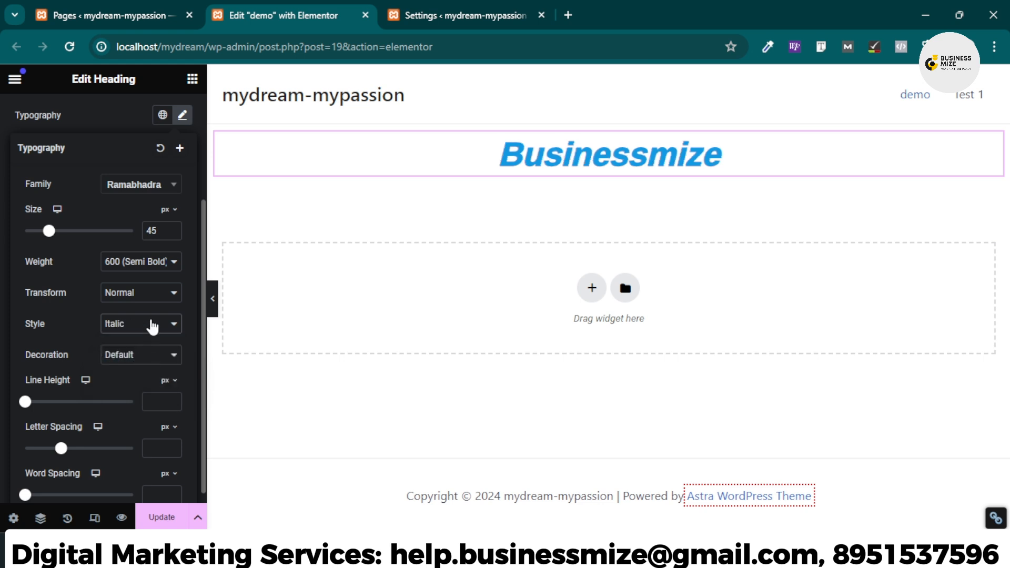
left_click(146, 325)
left_click(141, 375)
left_click(146, 324)
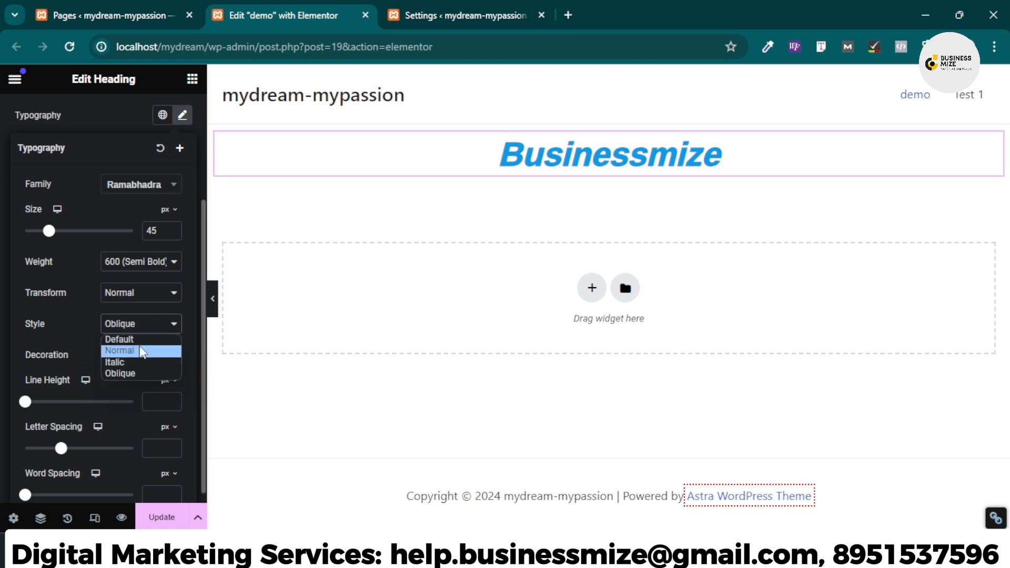
left_click(141, 350)
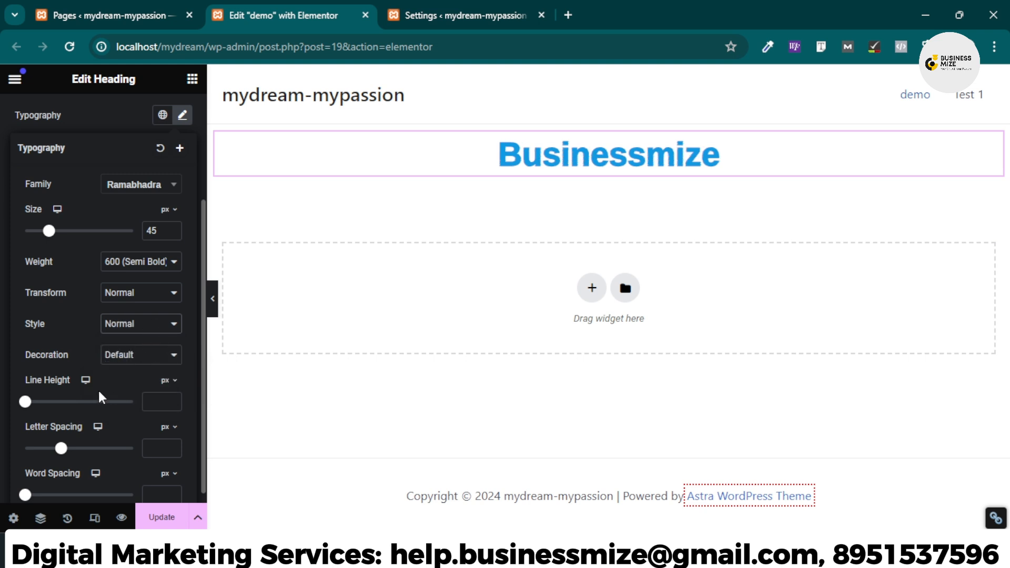
Preview the Underline, Overline and Line Through decorations on the heading, and set its decoration to None
left_click(141, 360)
left_click(148, 379)
left_click(146, 356)
left_click(144, 394)
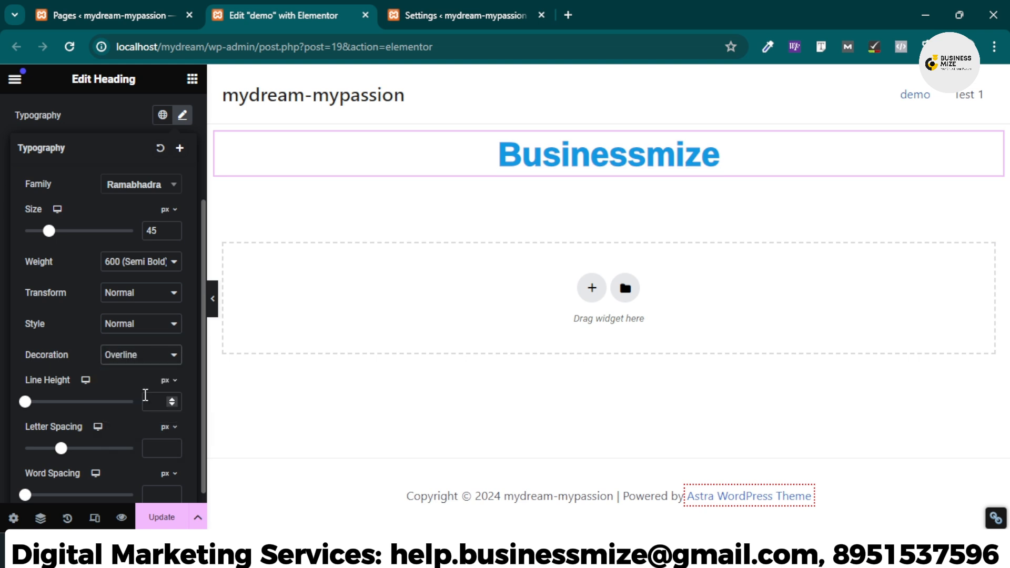
left_click(147, 362)
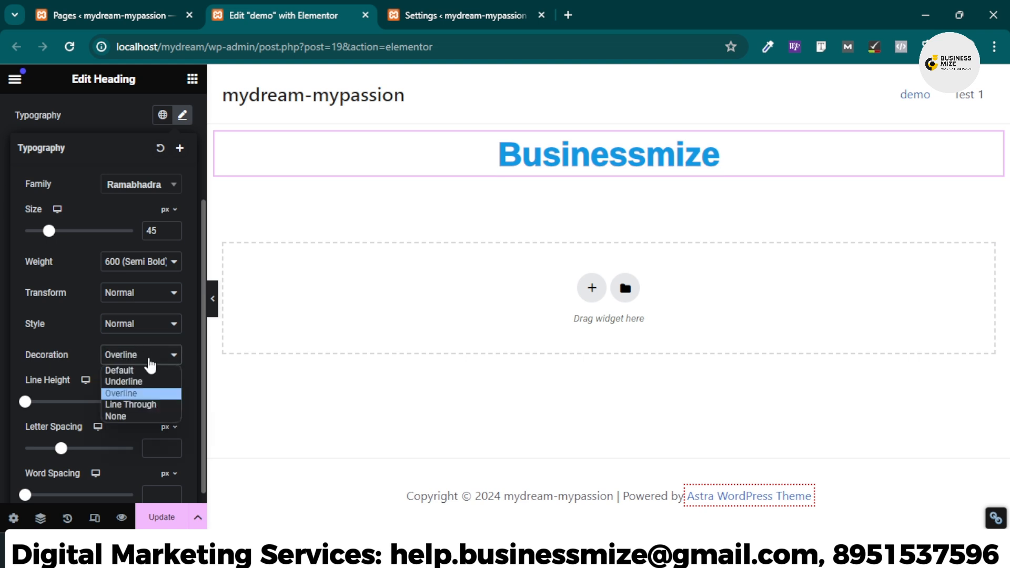
left_click(139, 408)
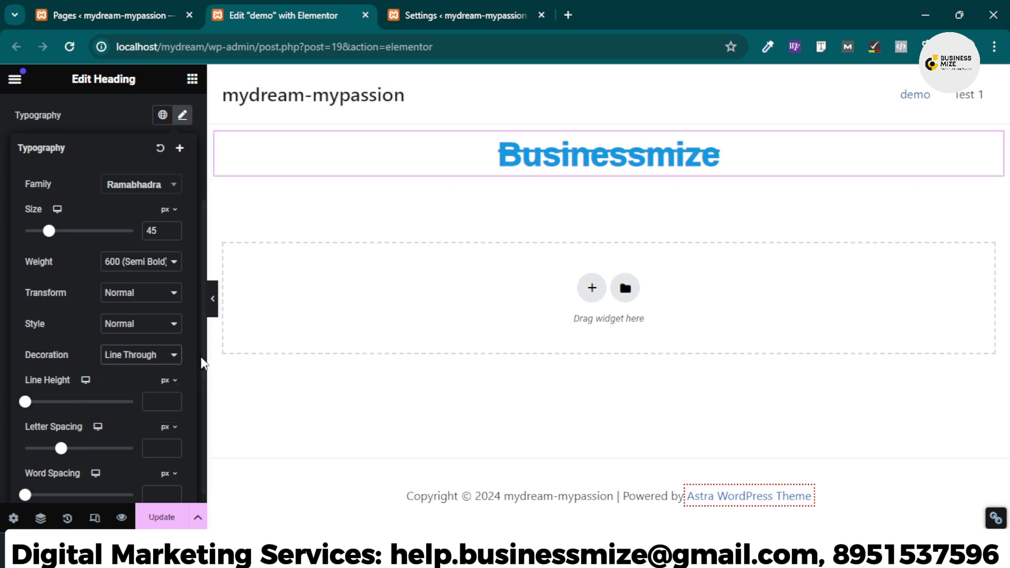
left_click(174, 355)
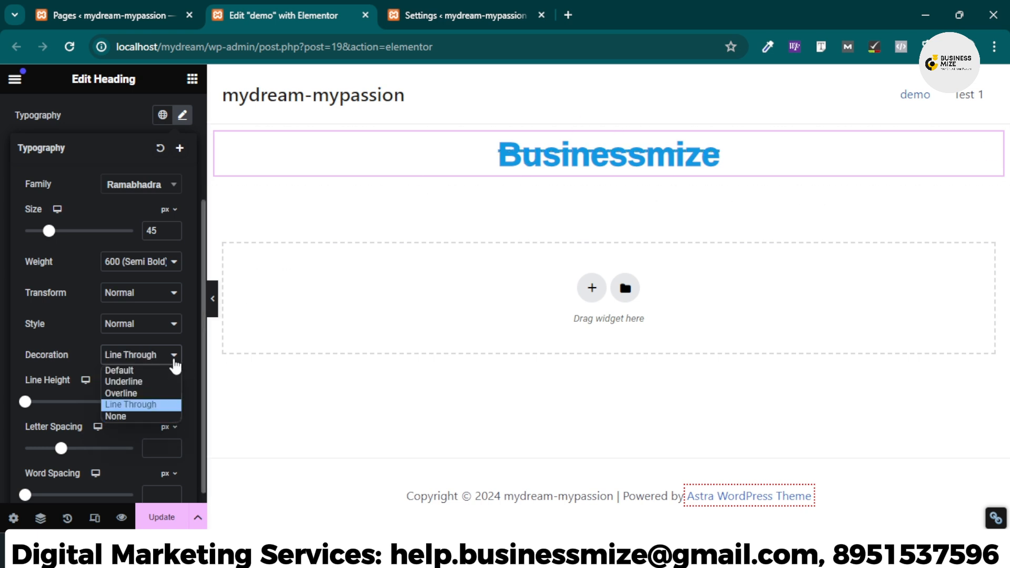
left_click(140, 414)
Set the heading's line height to 59 px and its letter spacing to -0.7 px
scroll(100, 390, "down", 1)
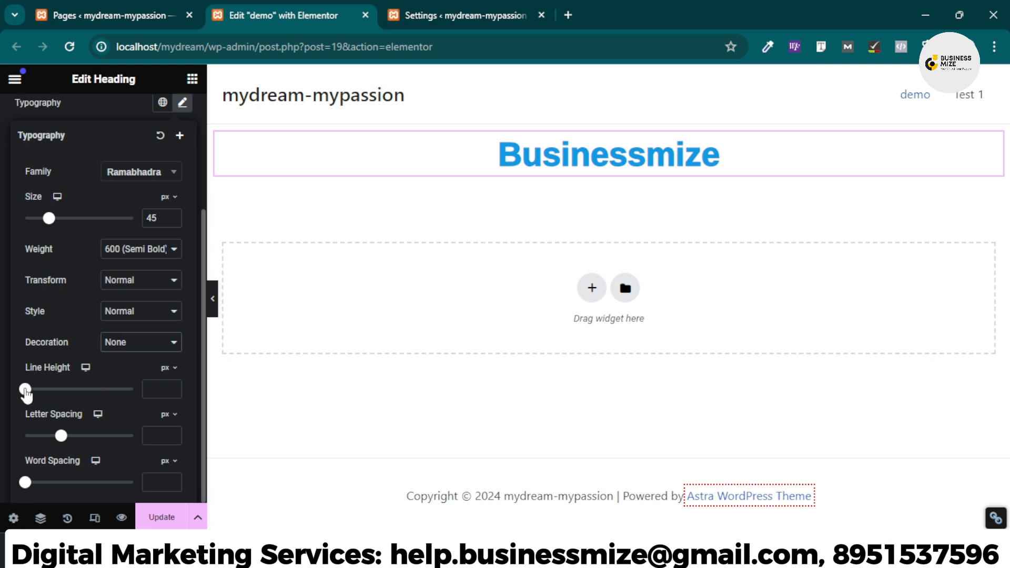
left_click_drag(25, 392, 90, 395)
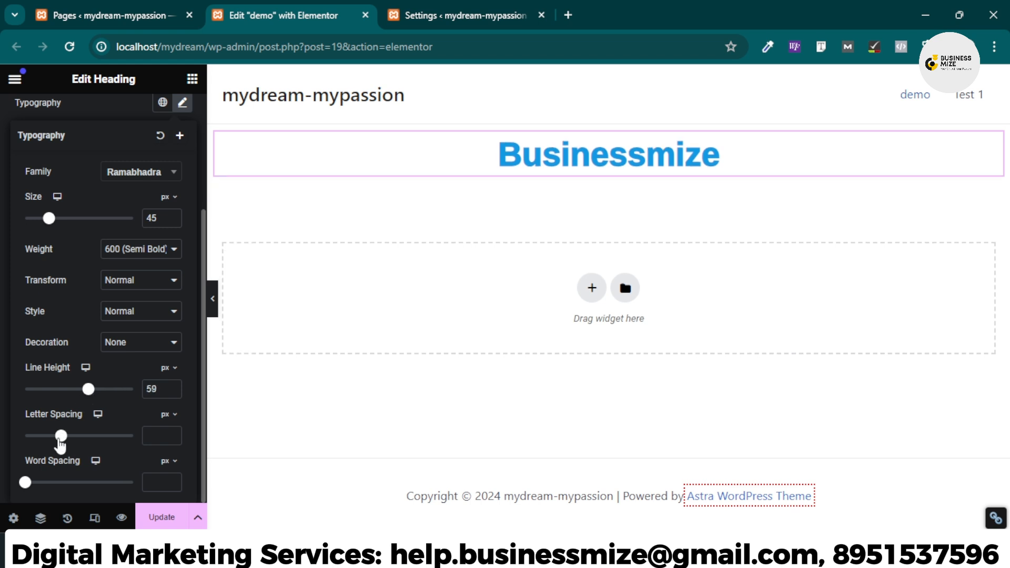
mouse_move(60, 438)
left_mouse_down()
mouse_move(132, 436)
mouse_move(55, 434)
left_mouse_up()
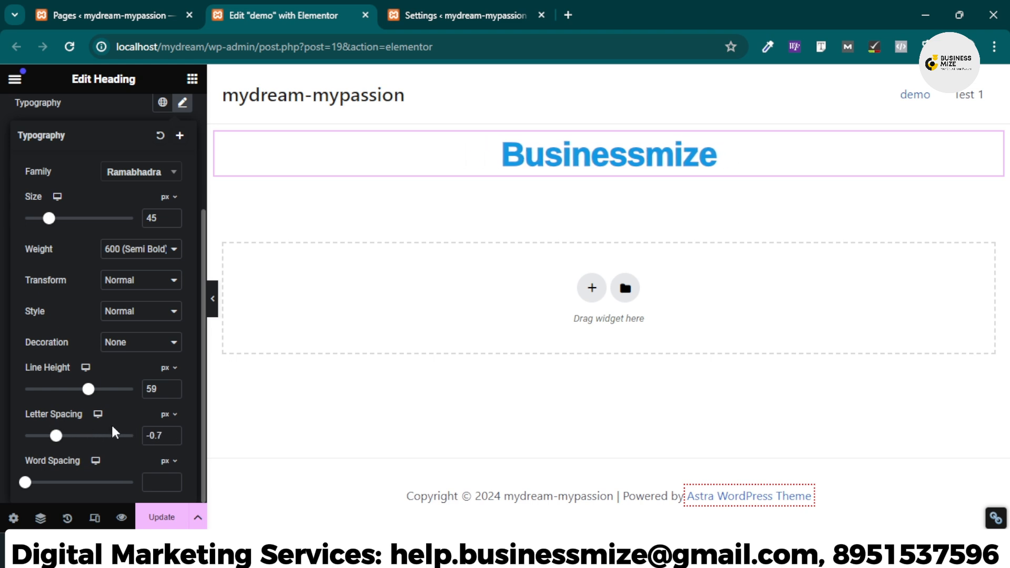
Review the Businessmize heading's advanced layout settings, including margin, padding, width, position and CSS classes
scroll(113, 389, "up", 3)
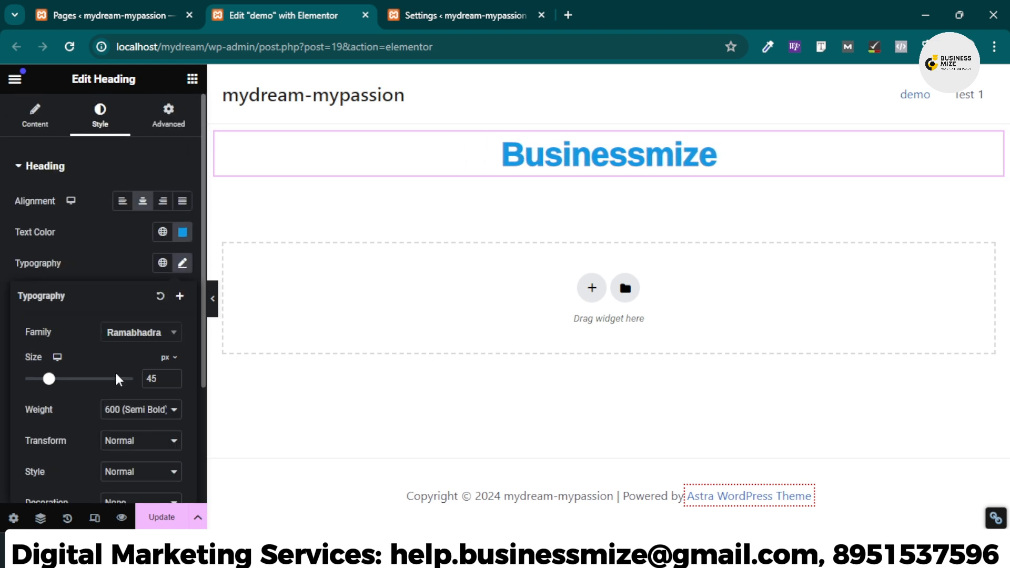
left_click(164, 131)
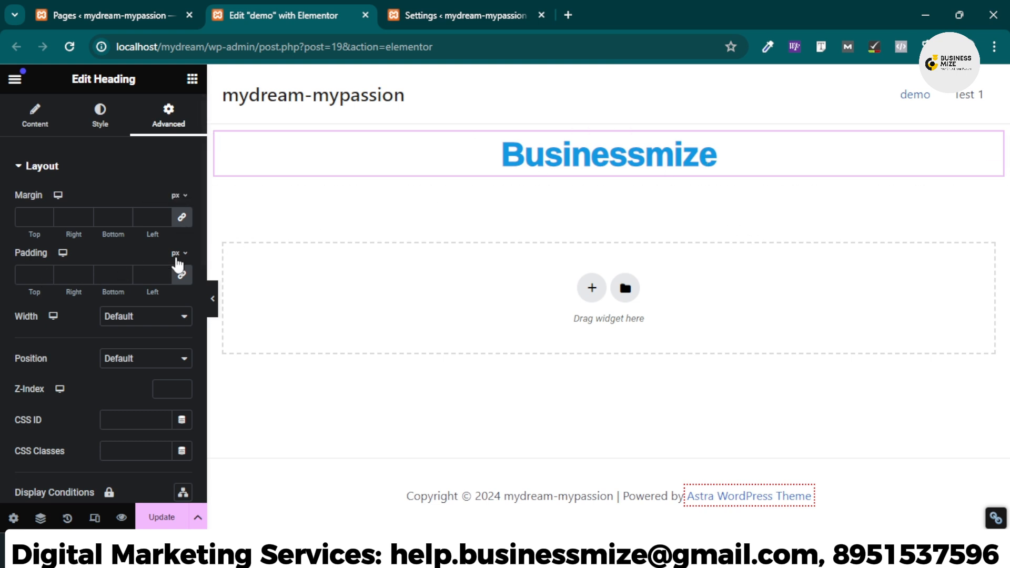
scroll(98, 358, "down", 2)
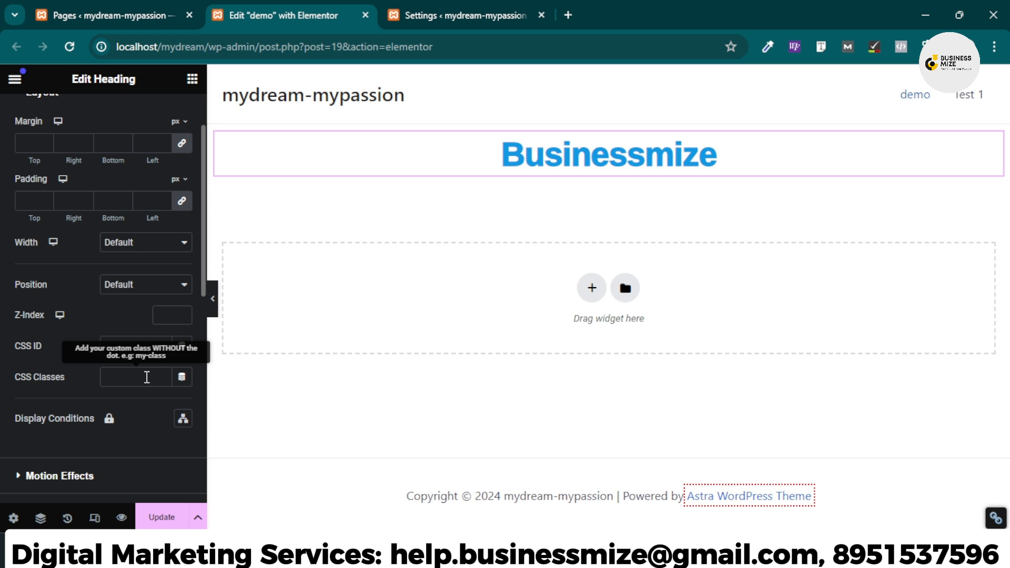
scroll(134, 347, "up", 2)
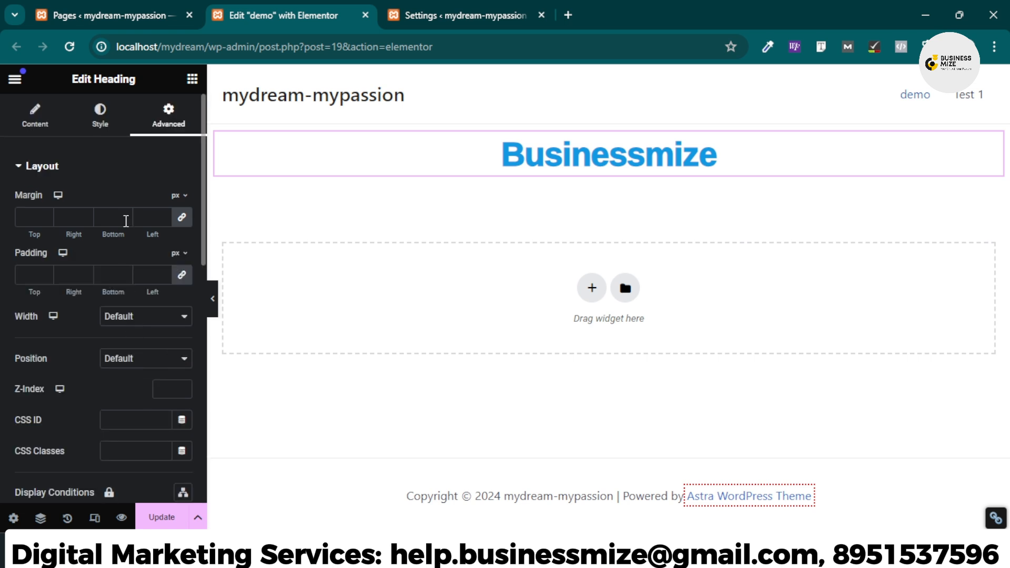
Add a single-column section below the Businessmize heading and place a two-column Inner Section inside it
left_click(192, 79)
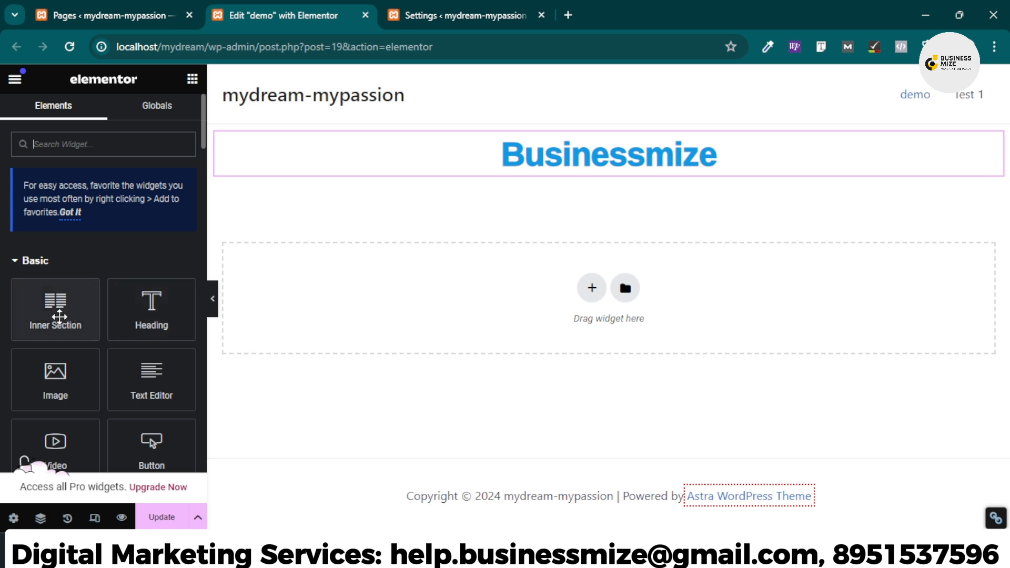
left_click(591, 287)
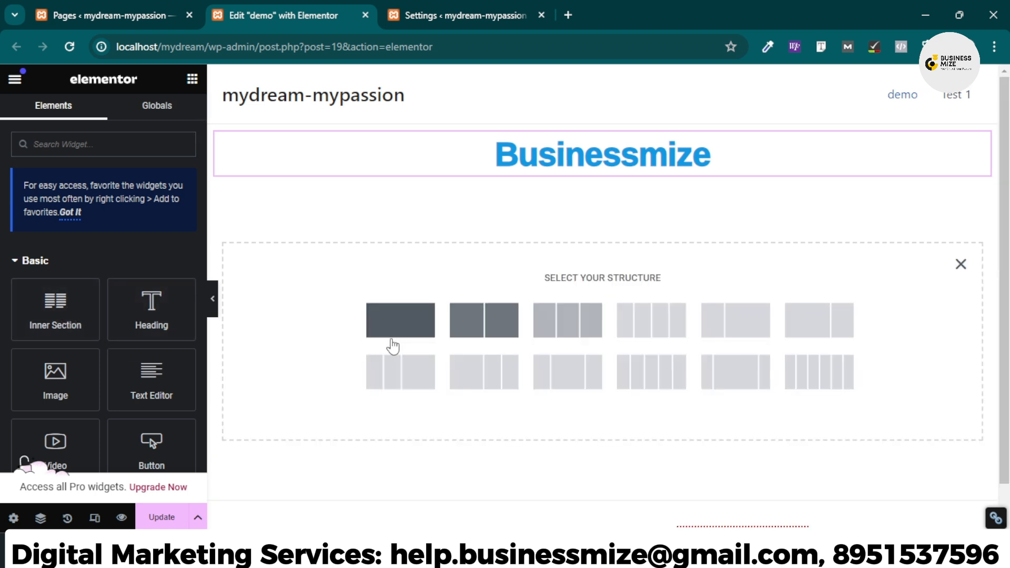
left_click(408, 335)
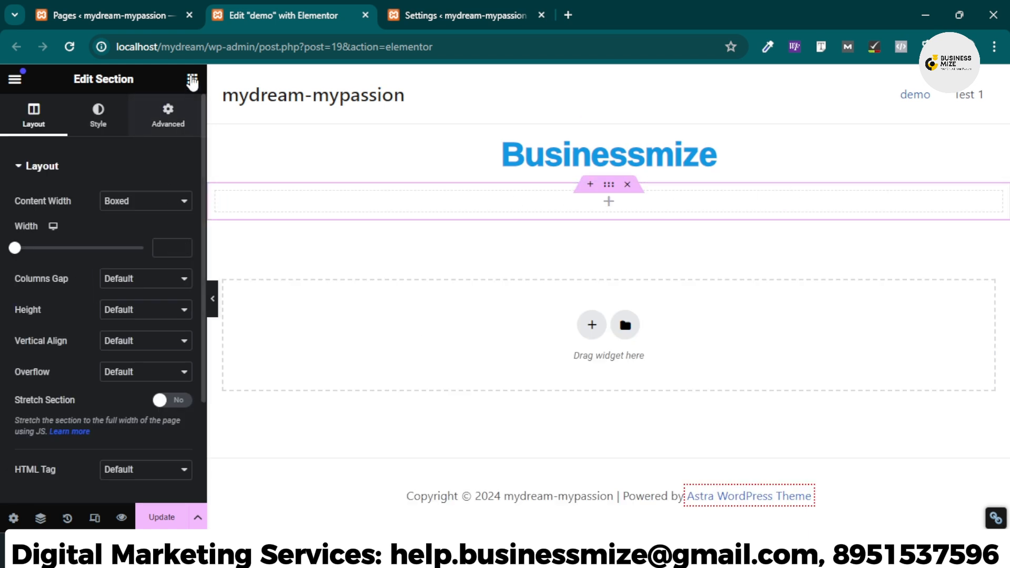
left_click(192, 79)
left_click_drag(53, 318, 604, 274)
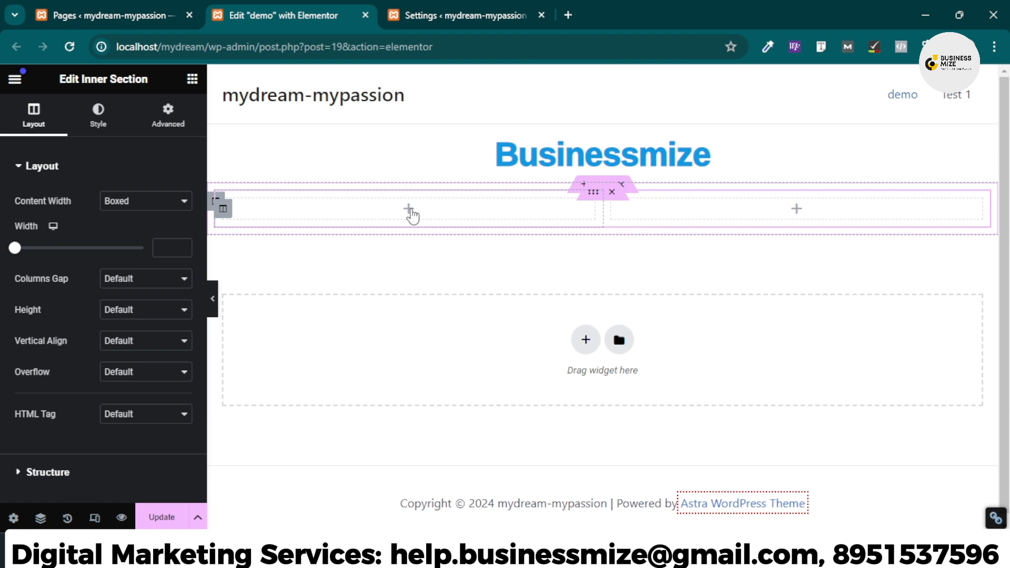
Fill the inner section's left column with a Heading, a Text Editor and a Button widget, stacked in that order
left_click(411, 214)
left_click_drag(152, 305, 435, 205)
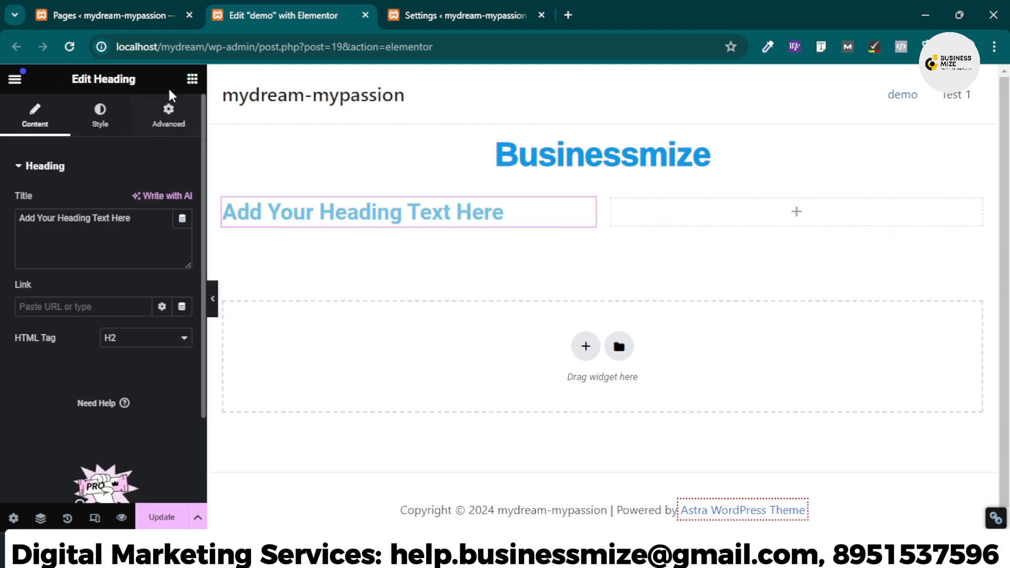
left_click(192, 79)
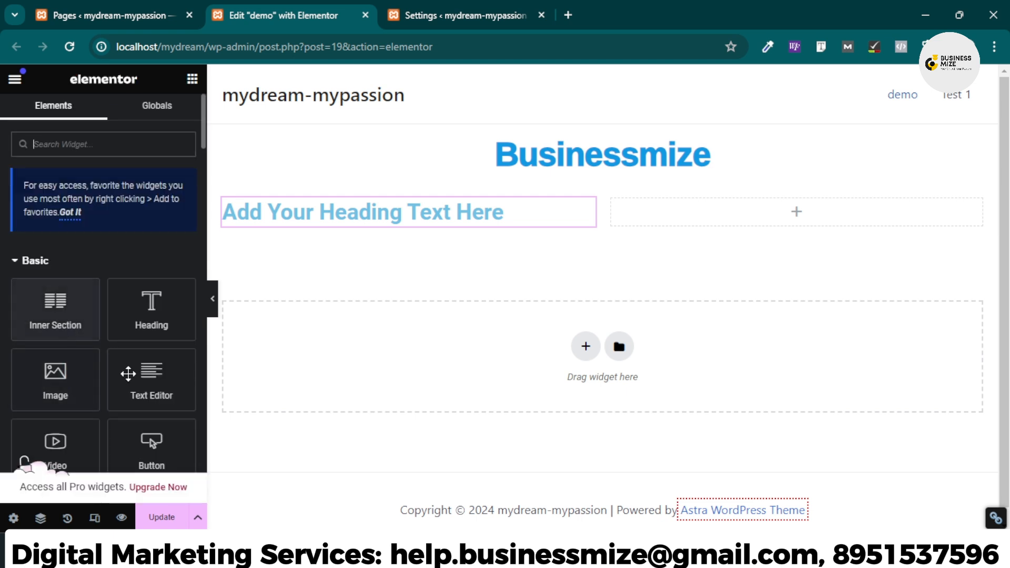
left_click_drag(145, 387, 384, 224)
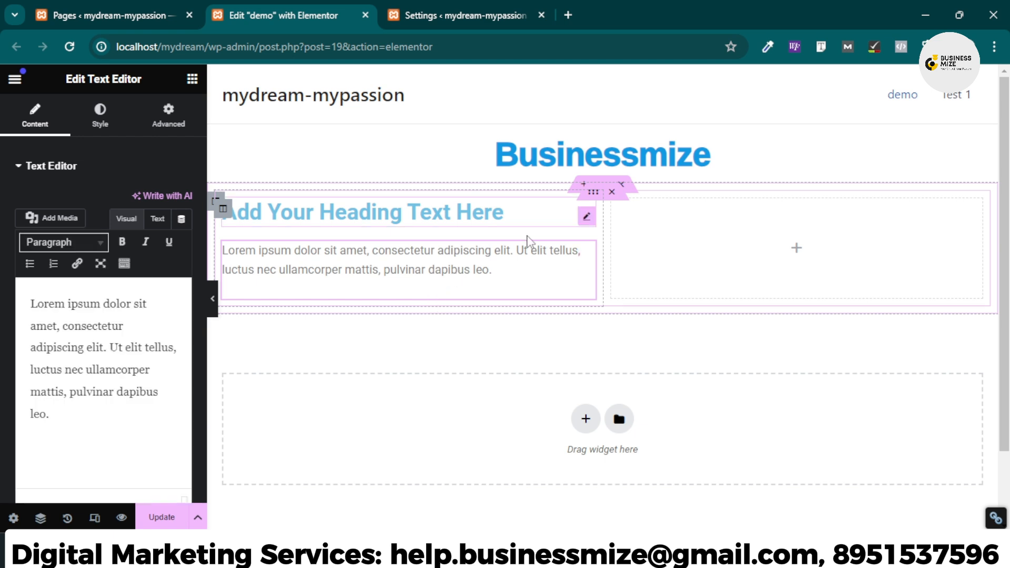
left_click(190, 82)
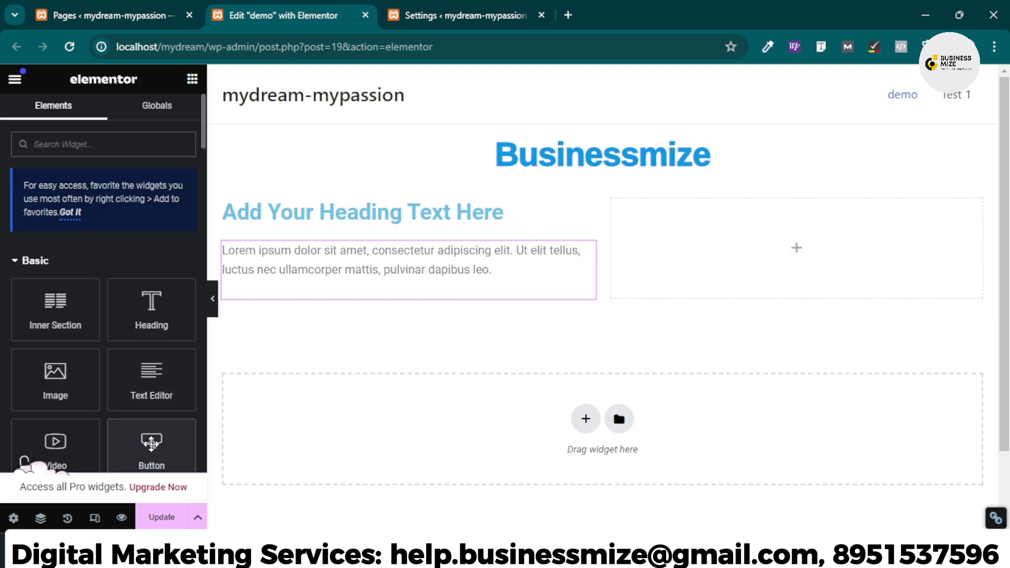
left_click_drag(152, 443, 374, 293)
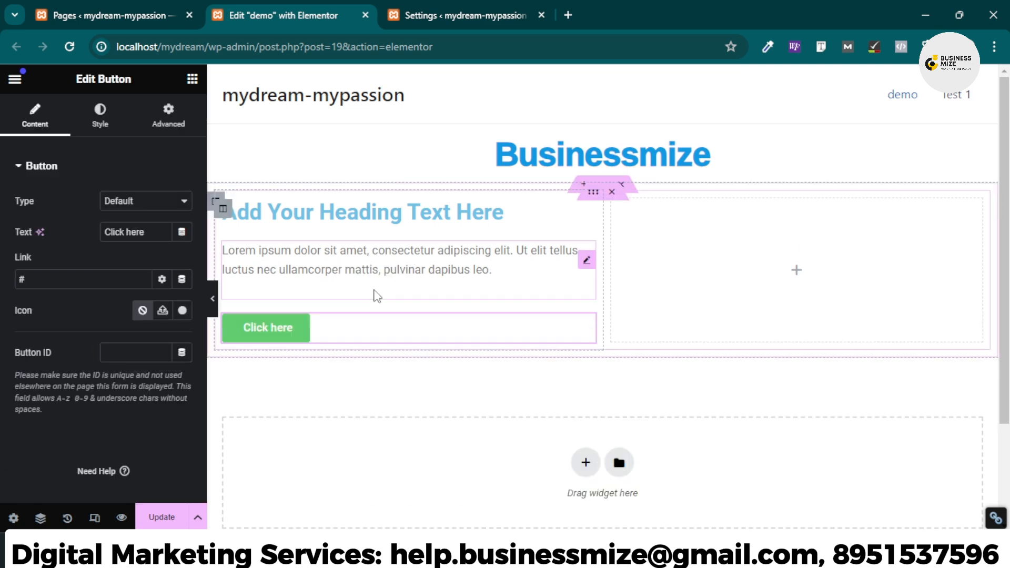
Set the new heading's title to "my dream" and replace the placeholder paragraph below it with "Hi how u"
left_click(517, 213)
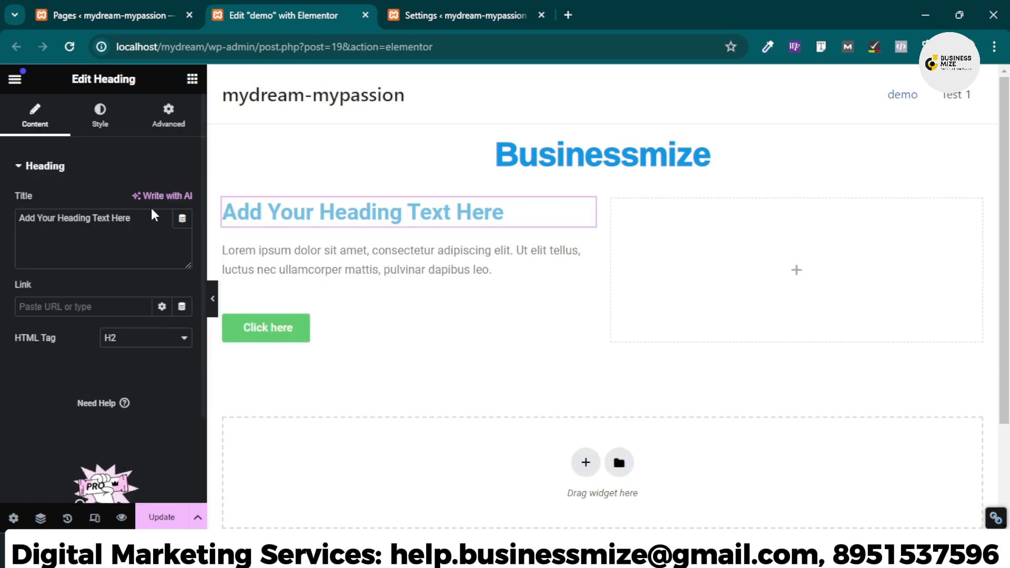
left_click_drag(136, 217, 2, 223)
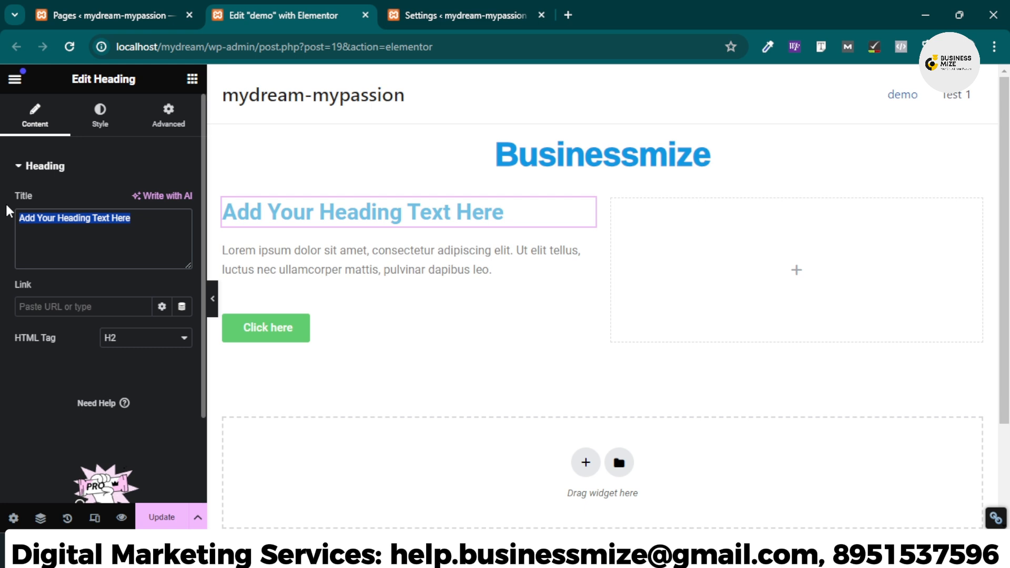
type("my dream")
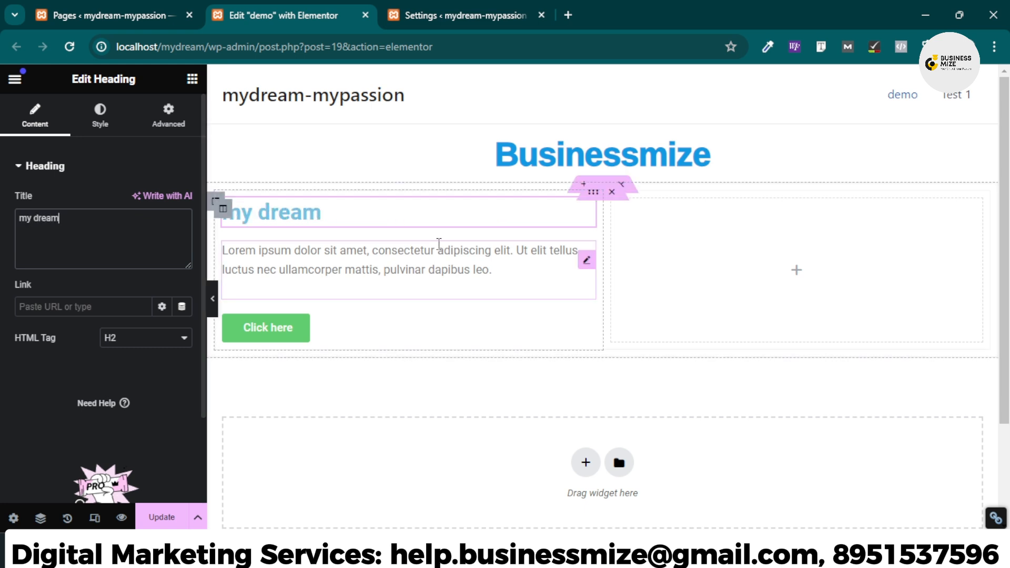
left_click(417, 263)
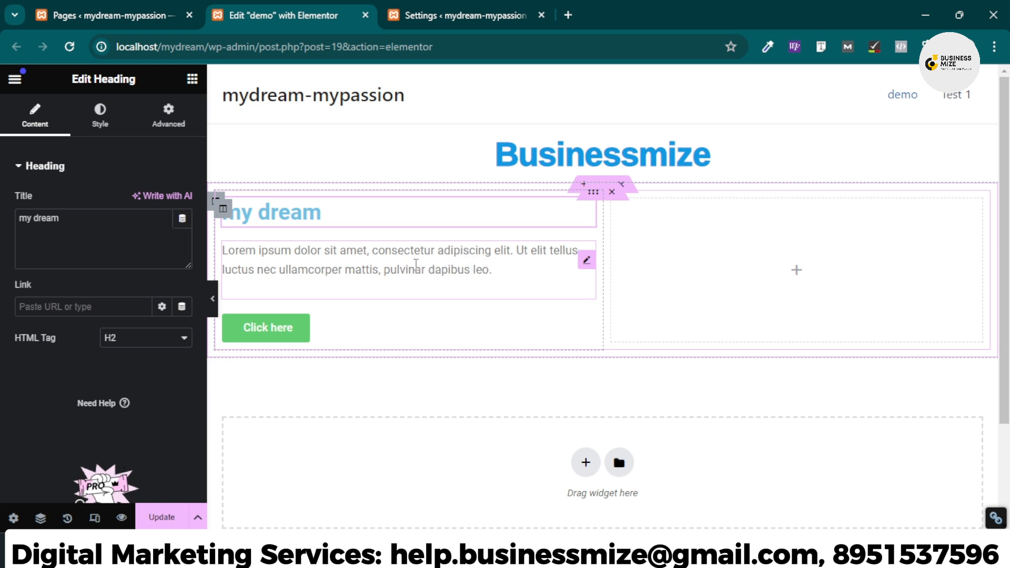
left_click_drag(63, 415, 16, 285)
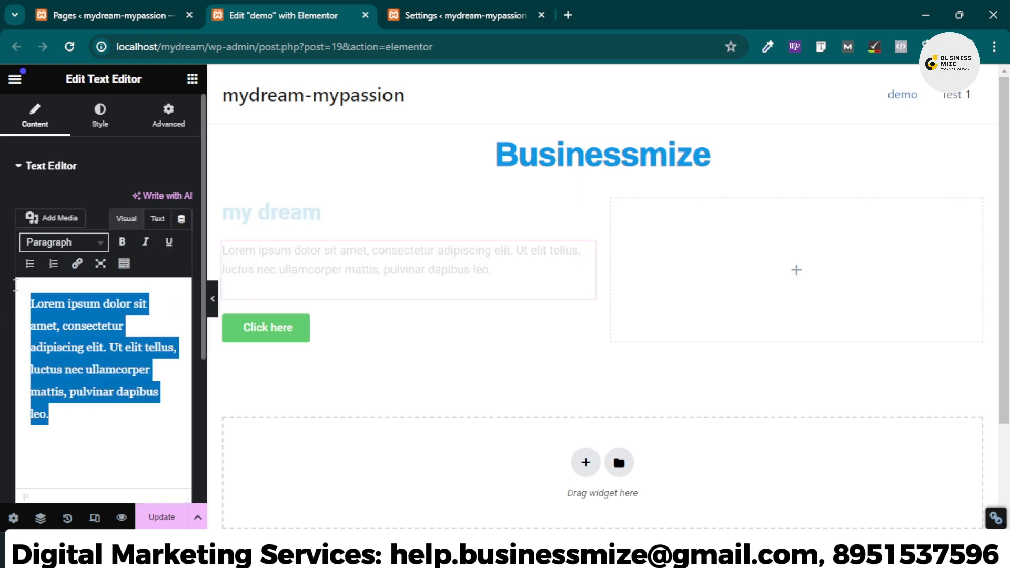
type("Hi how ")
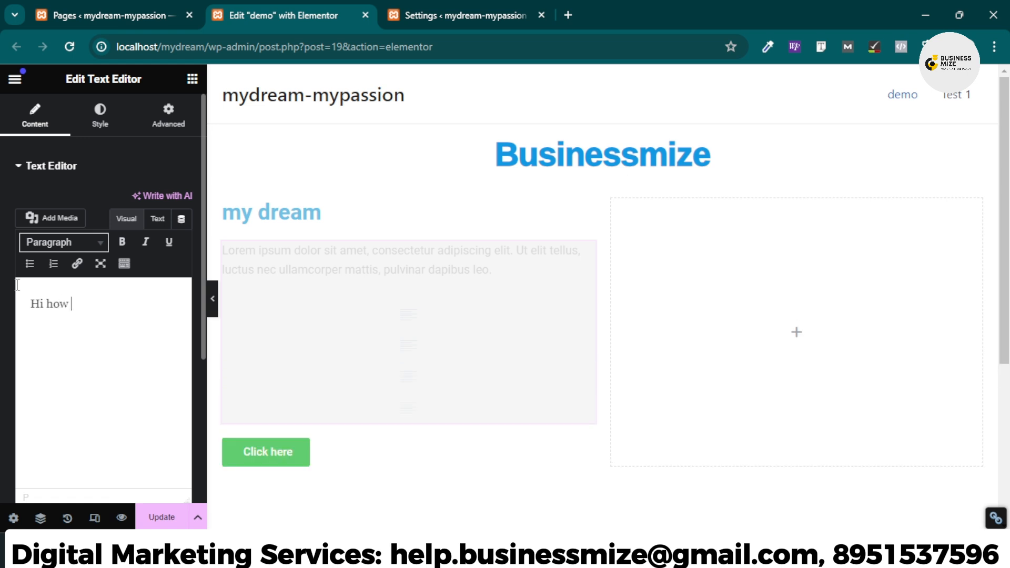
type("u")
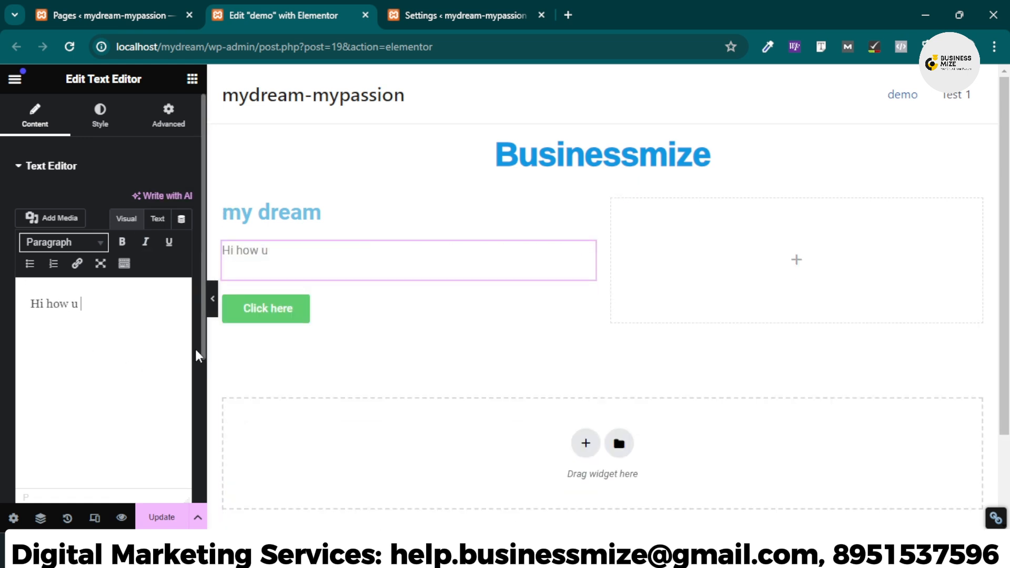
Change the text of the button below the paragraph to "Download"
left_click(258, 318)
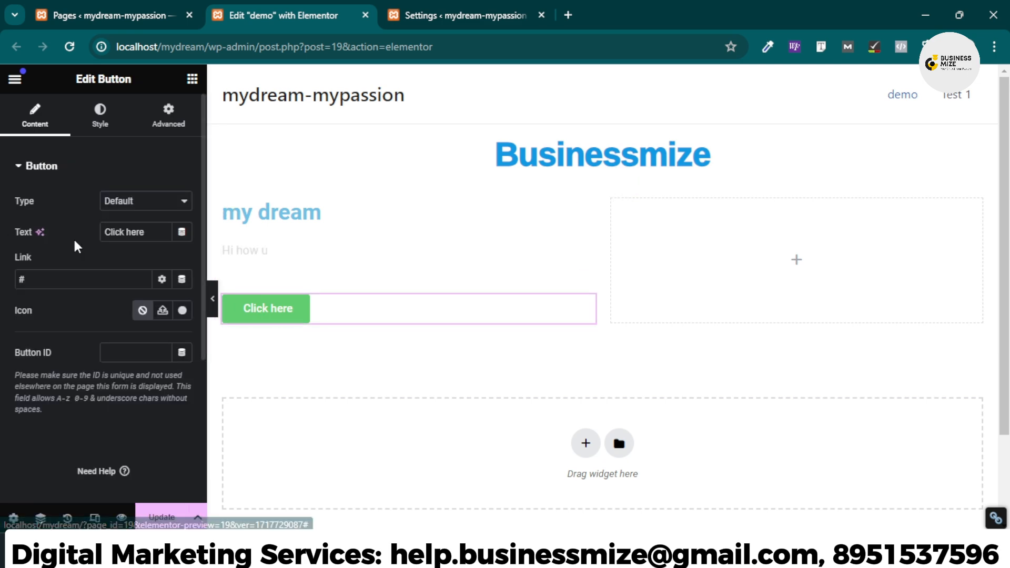
left_click_drag(153, 236, 103, 229)
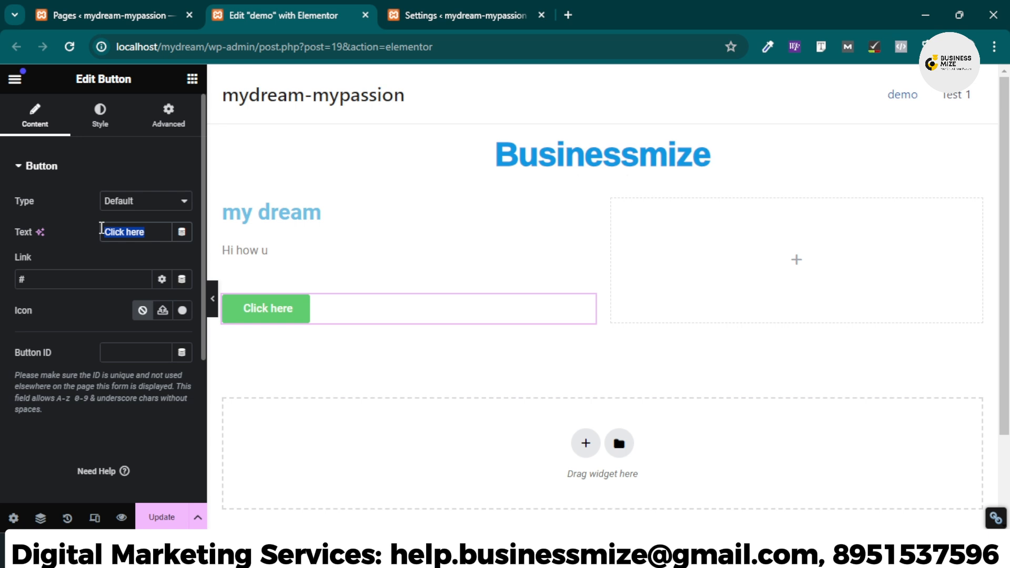
type("D")
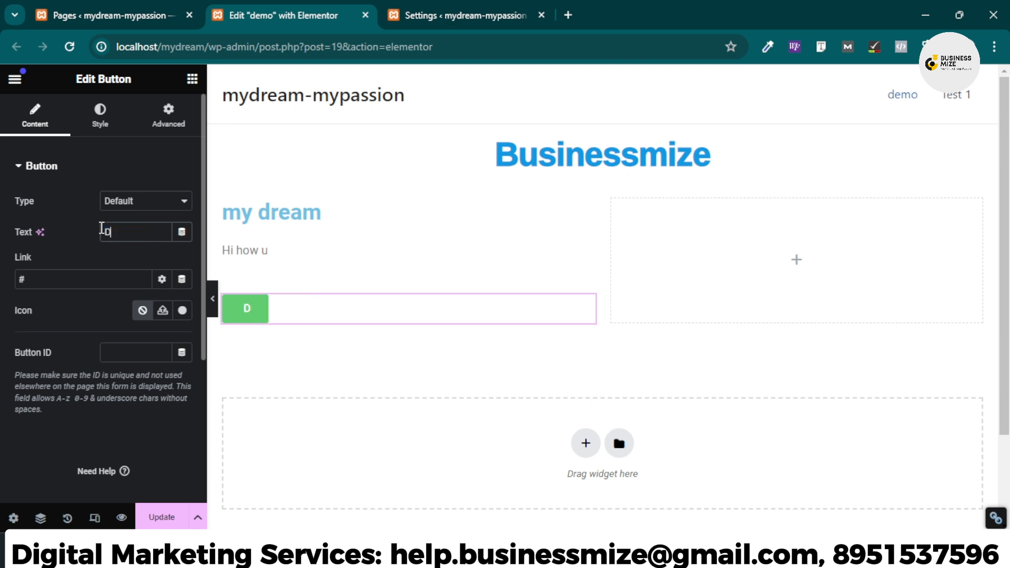
type("ownload")
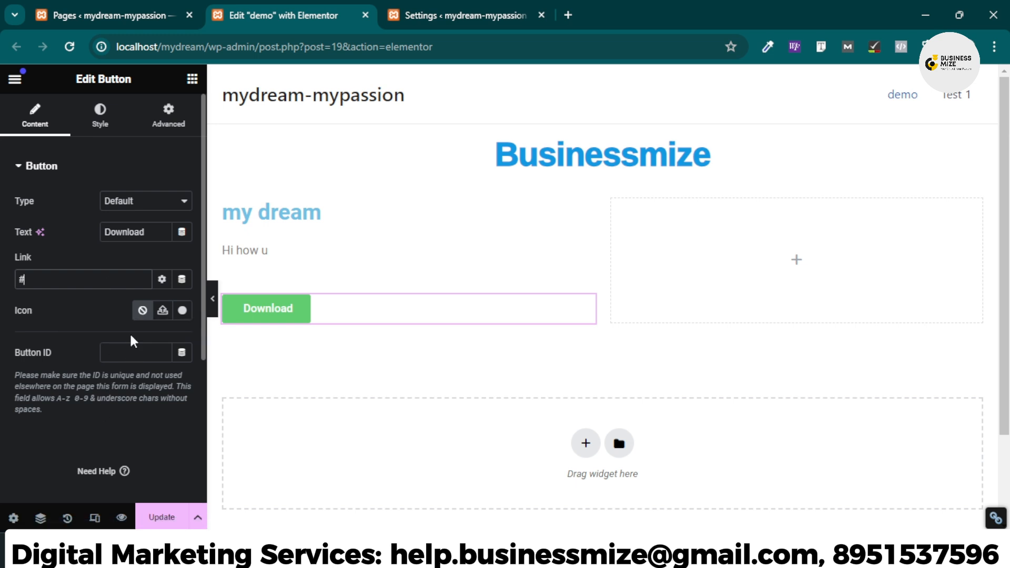
Change the Download button's background color to black
left_click(115, 125)
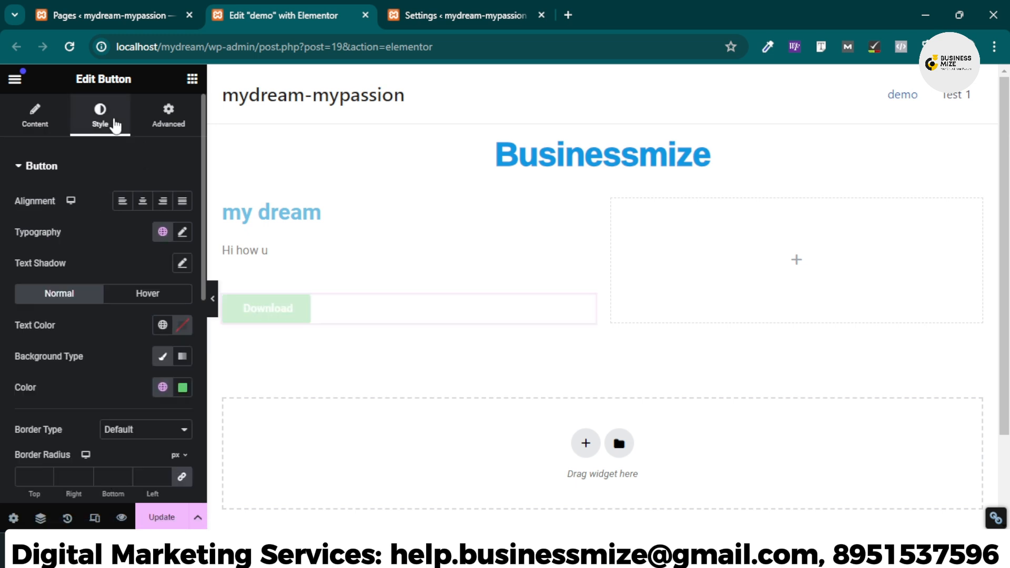
left_click(183, 388)
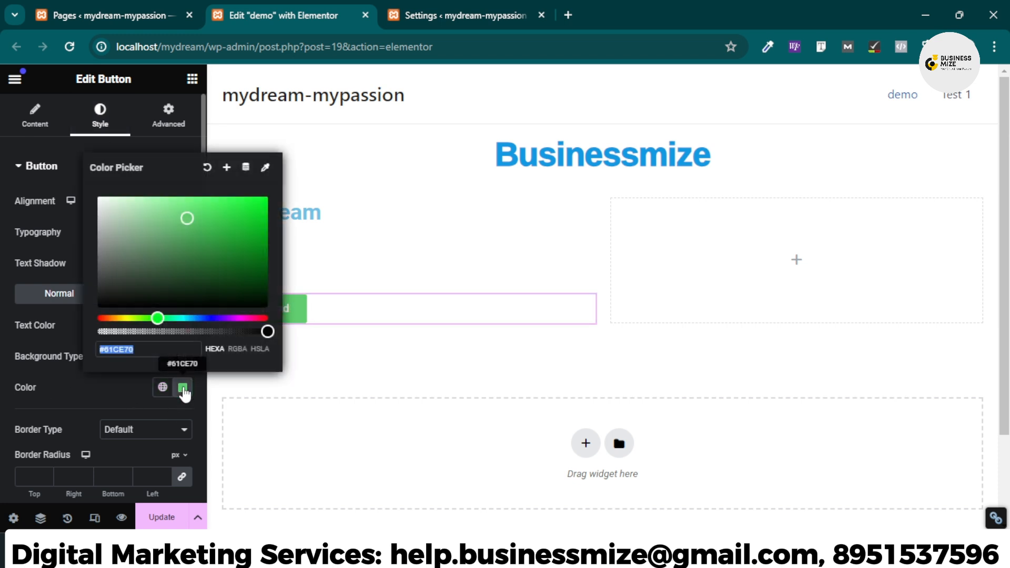
left_click(164, 236)
left_click_drag(154, 248, 107, 301)
left_click(334, 362)
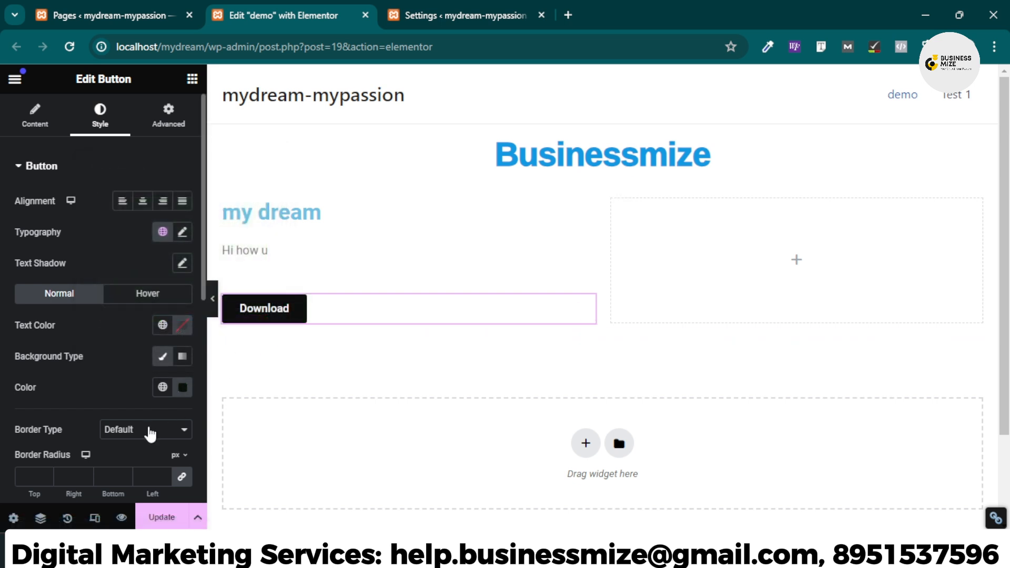
Try a border radius of 32 px on the Download button, and set it to 0 on all corners
scroll(150, 434, "down", 1)
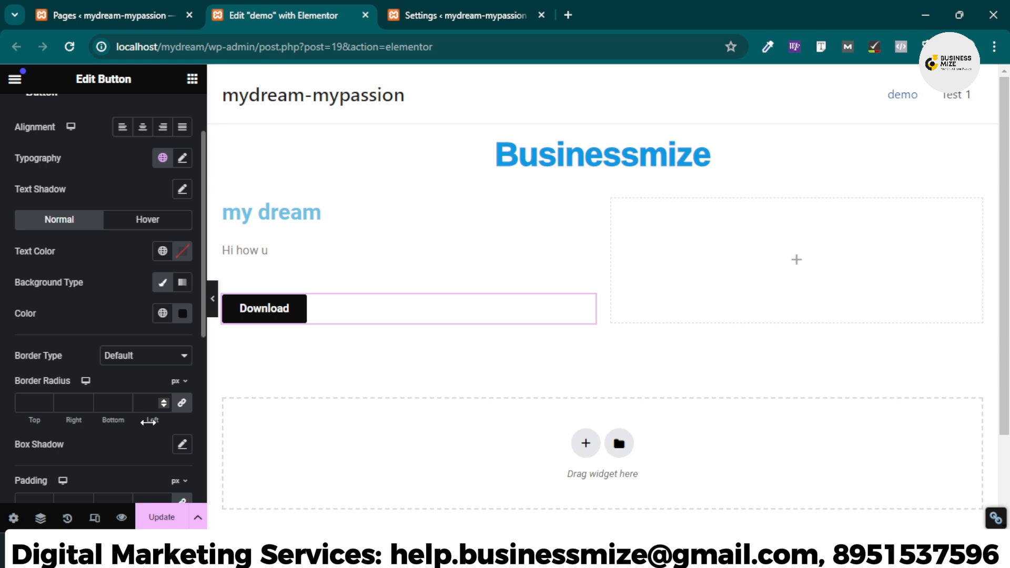
left_click(45, 400)
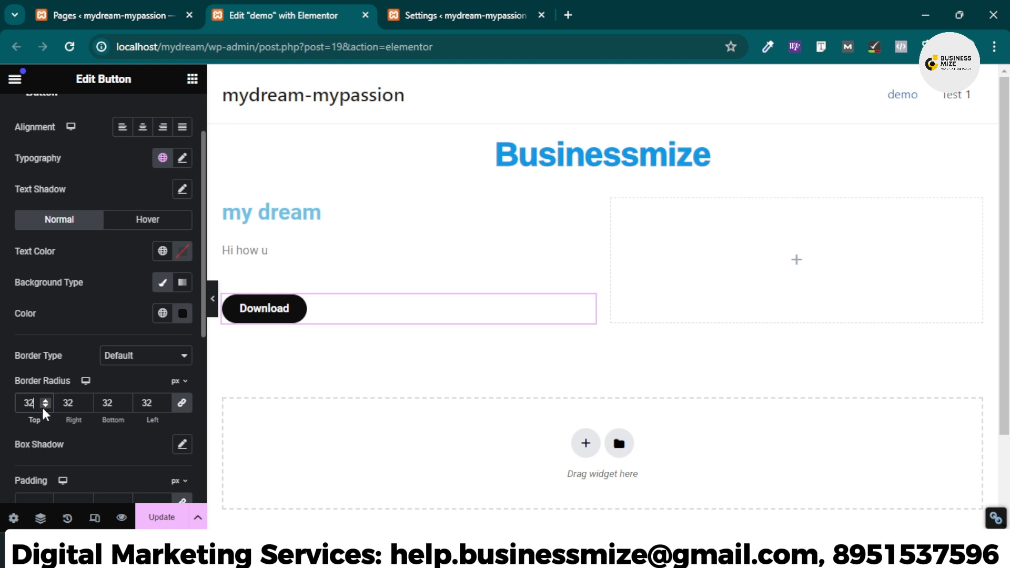
left_click_drag(38, 406, 16, 403)
type("0")
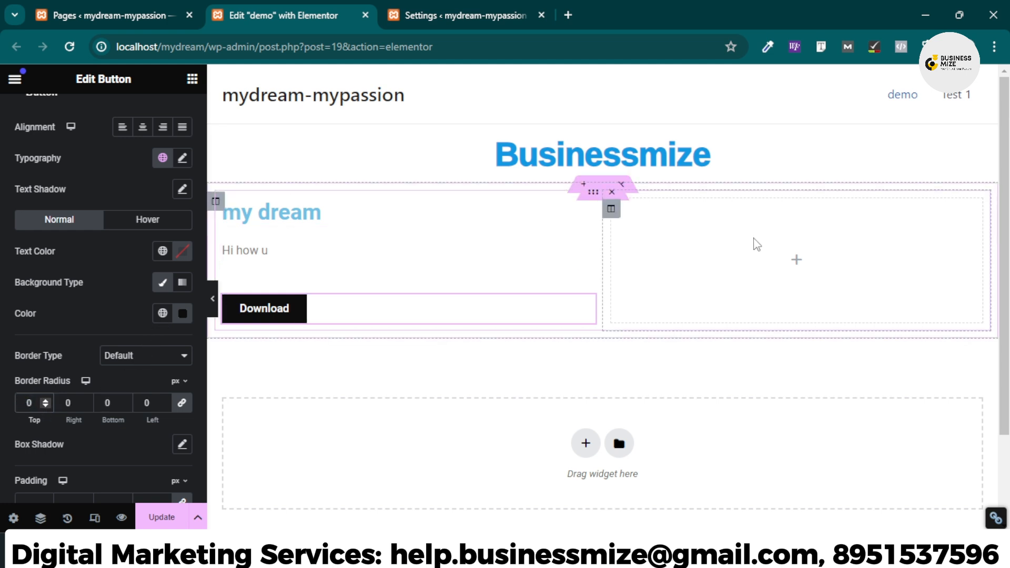
Add an Image widget to the inner section's right column and insert the "Beware of Fake Influencer" picture from the media library
left_click(795, 261)
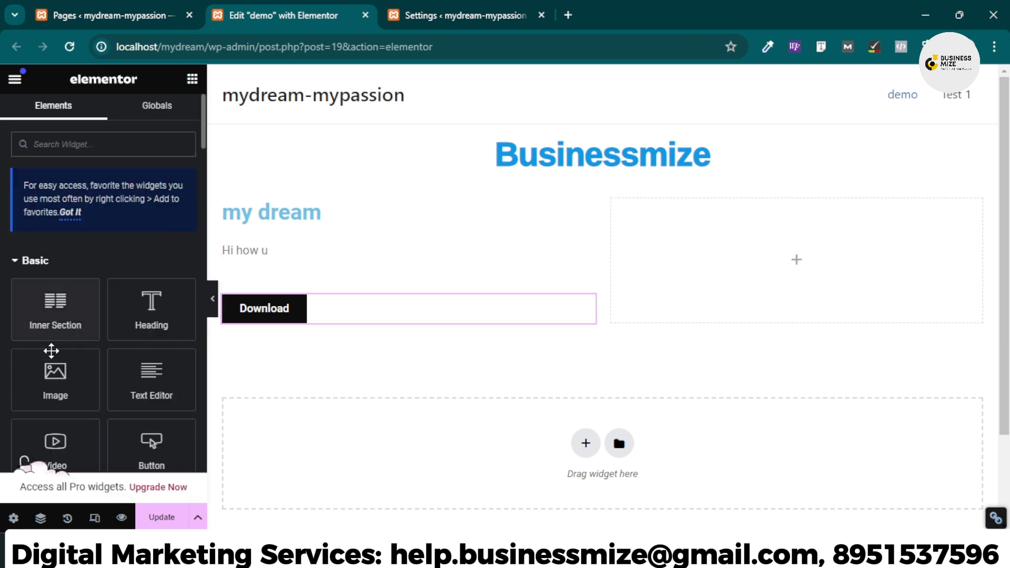
left_click_drag(61, 392, 809, 273)
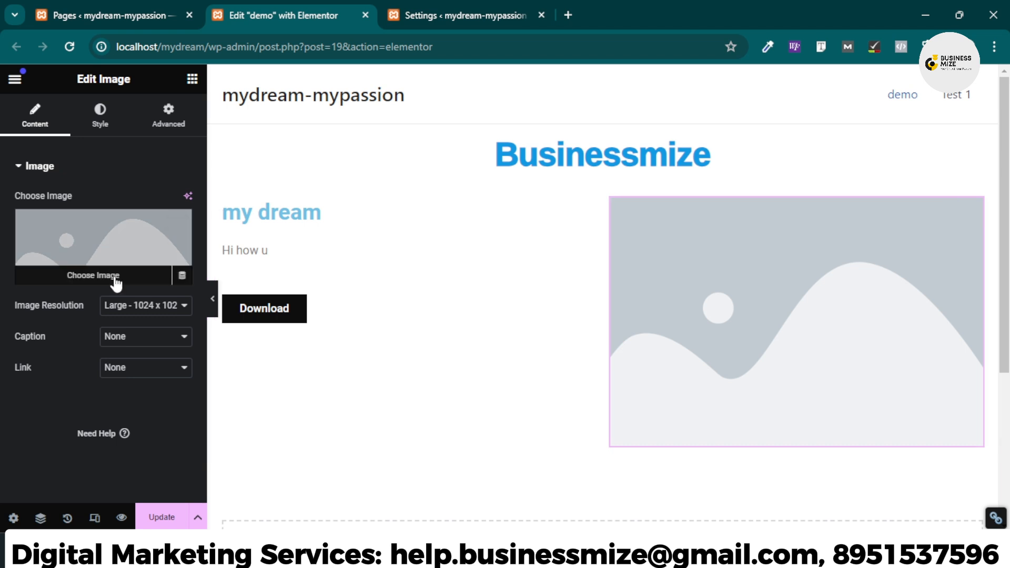
left_click(88, 282)
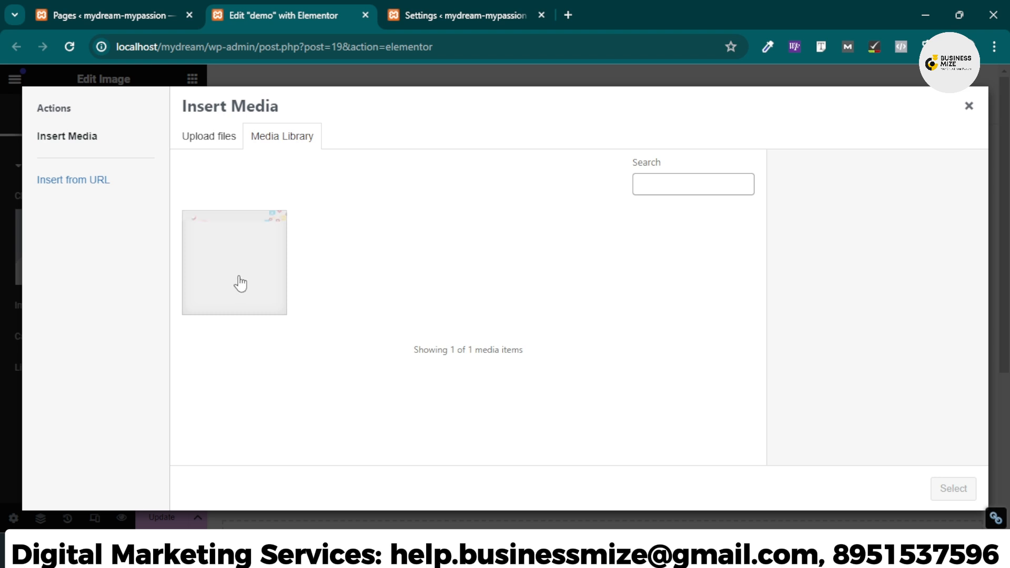
left_click(241, 284)
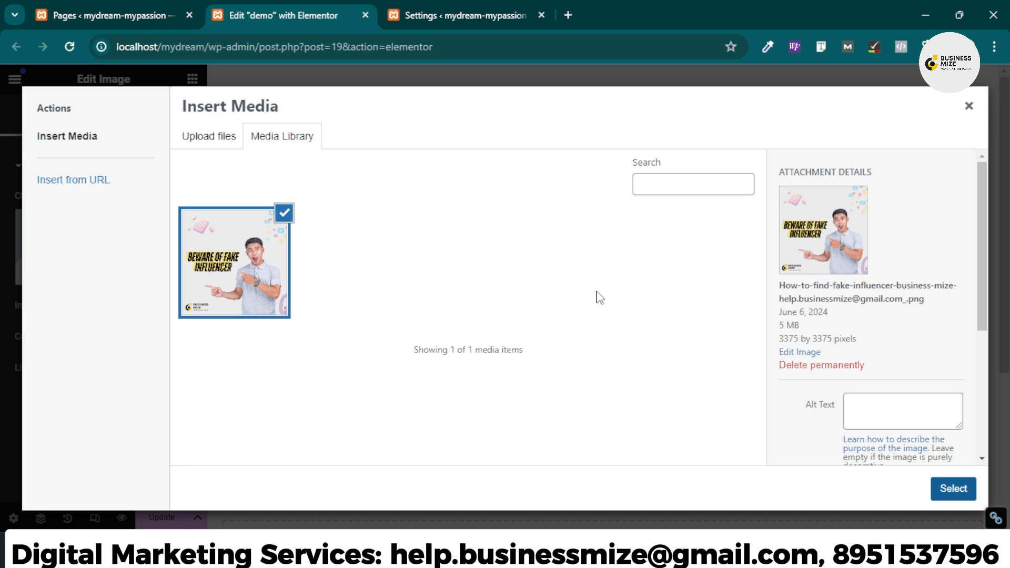
scroll(798, 293, "down", 1)
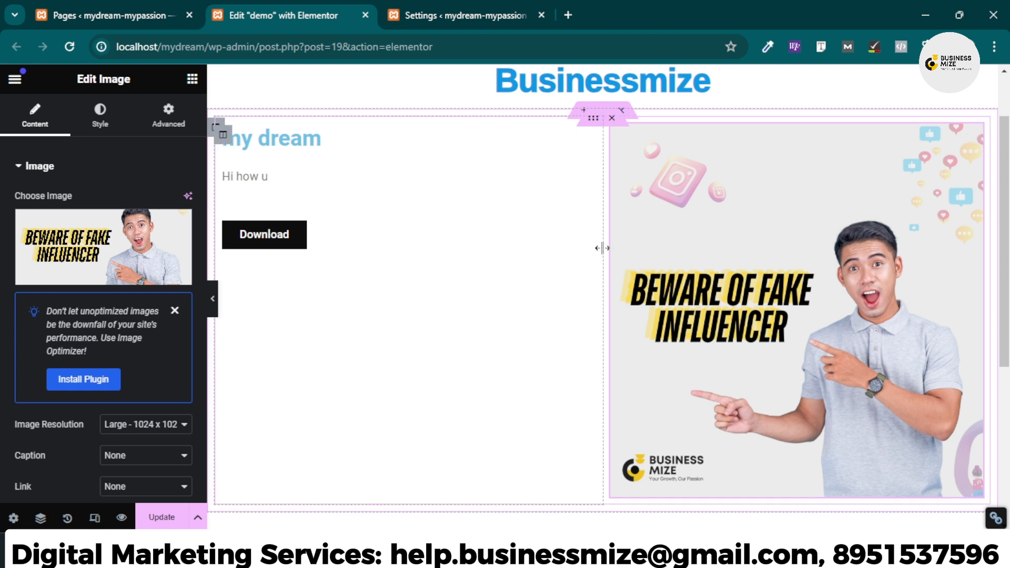
Narrow the inner section's image column to roughly a quarter of the width, and add a single-column section below it
left_click_drag(601, 248, 801, 146)
left_click(192, 79)
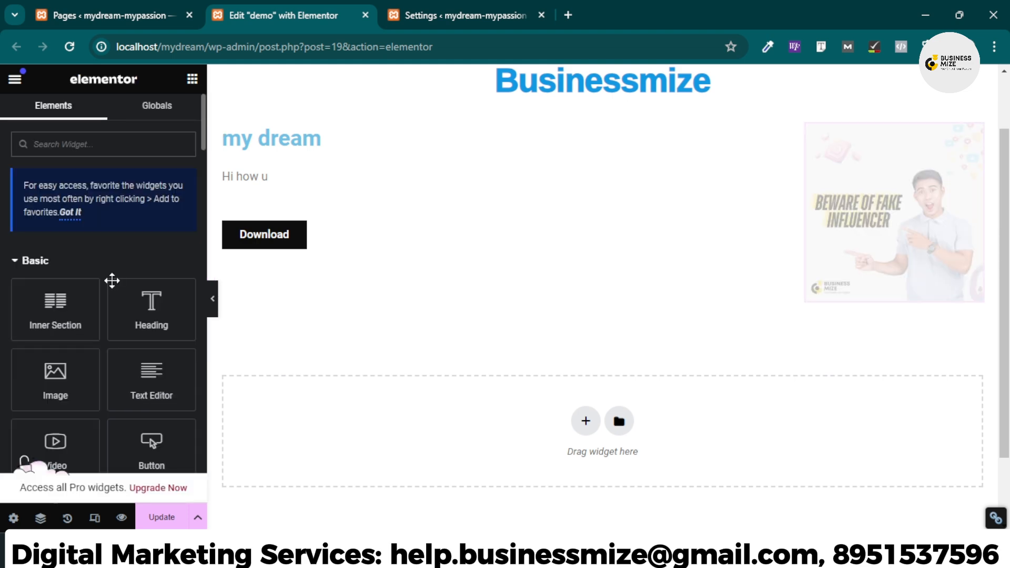
scroll(547, 270, "down", 1)
left_click(584, 349)
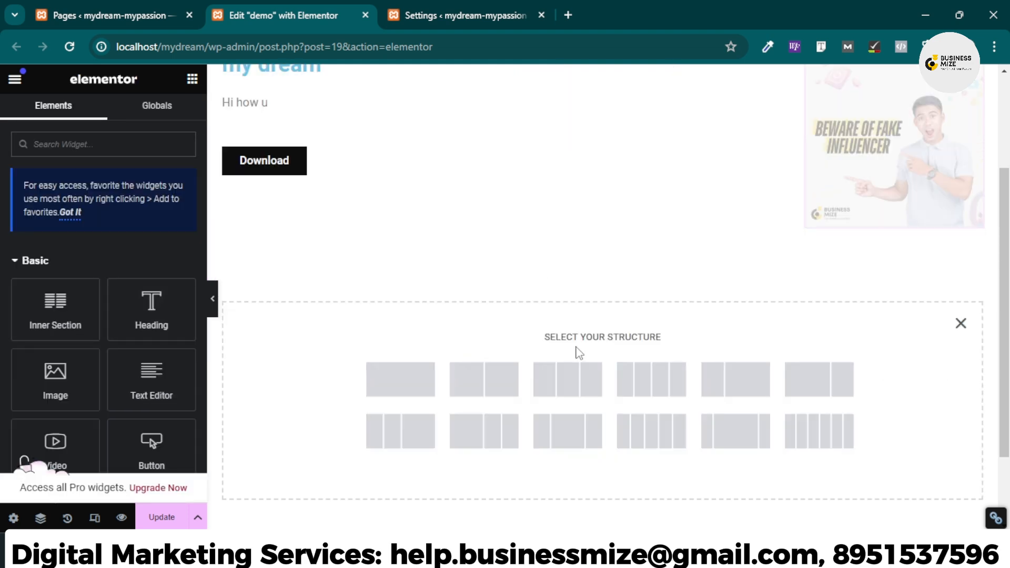
left_click(427, 394)
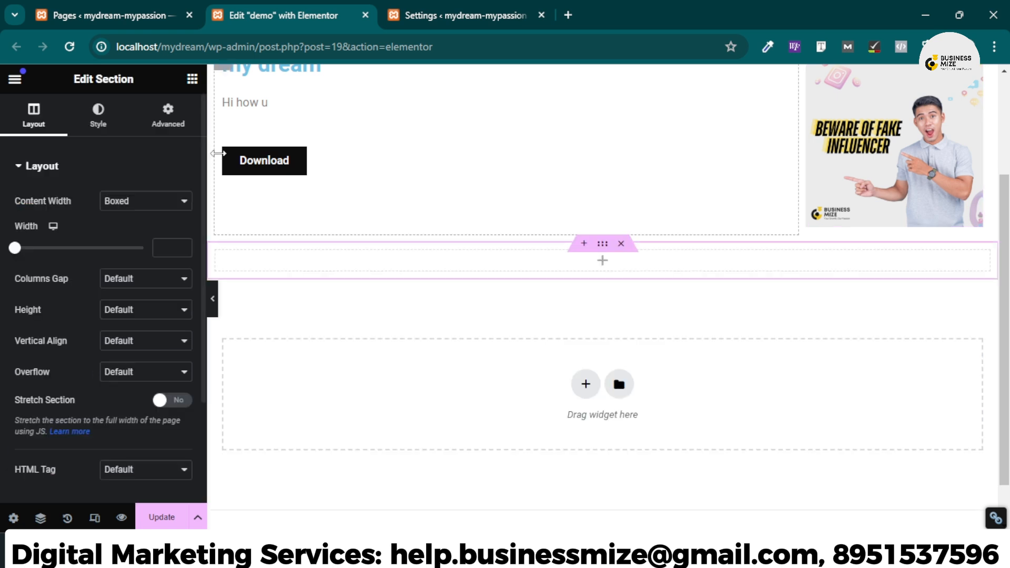
Add a Video widget to the new single-column section, with YouTube as its source
left_click(192, 79)
scroll(157, 382, "down", 3)
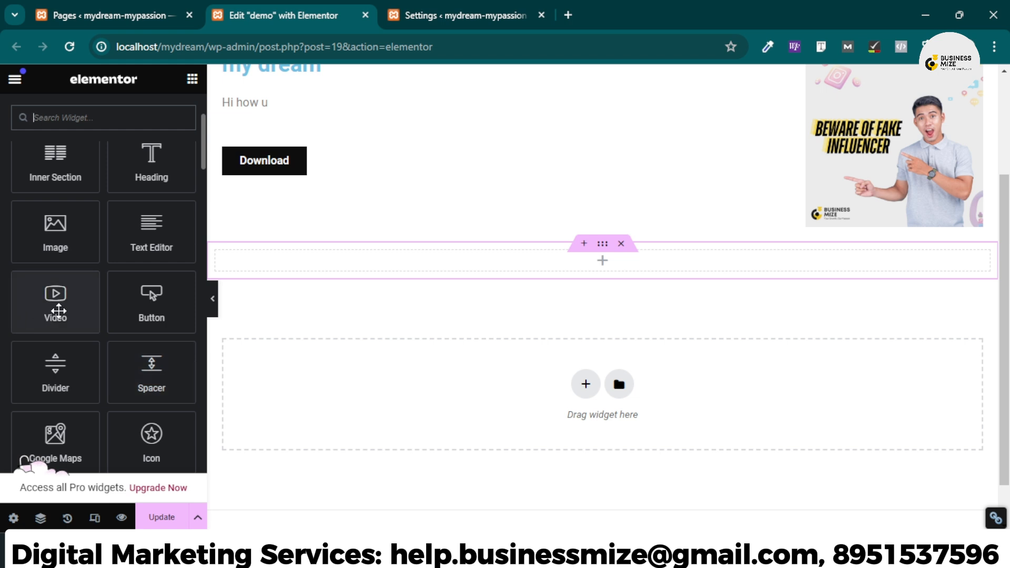
left_click_drag(58, 311, 621, 273)
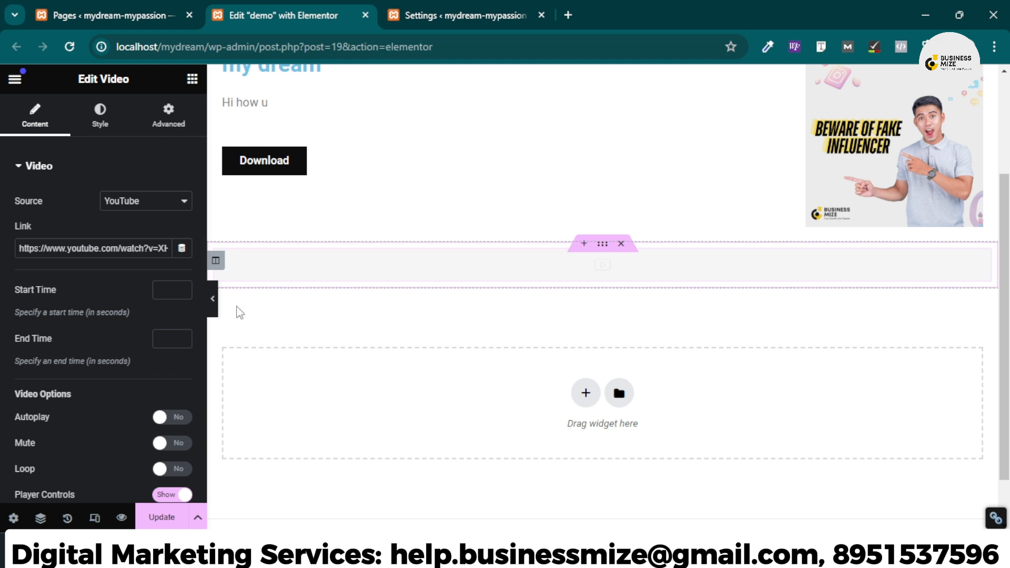
left_click(180, 203)
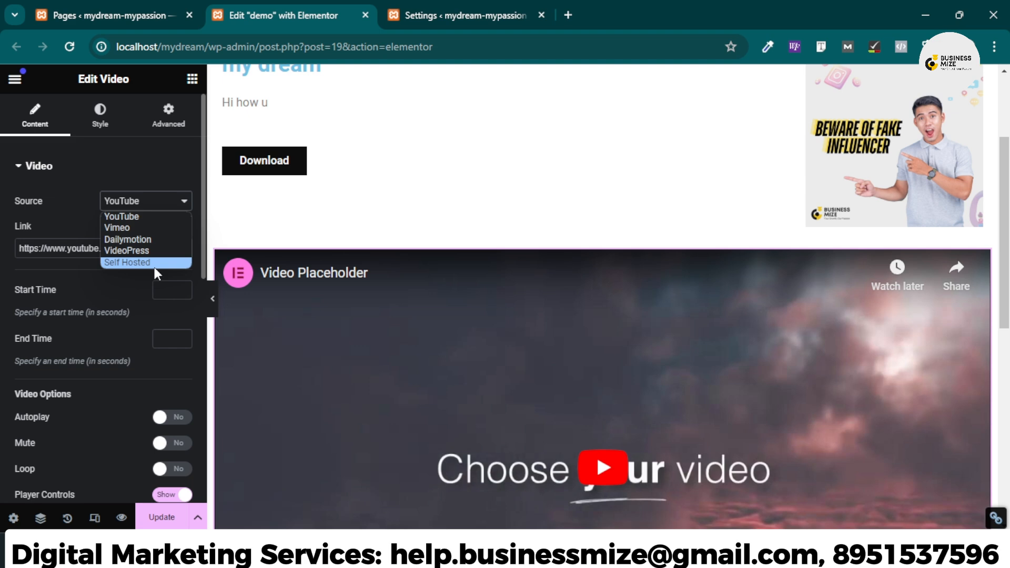
left_click(167, 216)
scroll(567, 325, "down", 7)
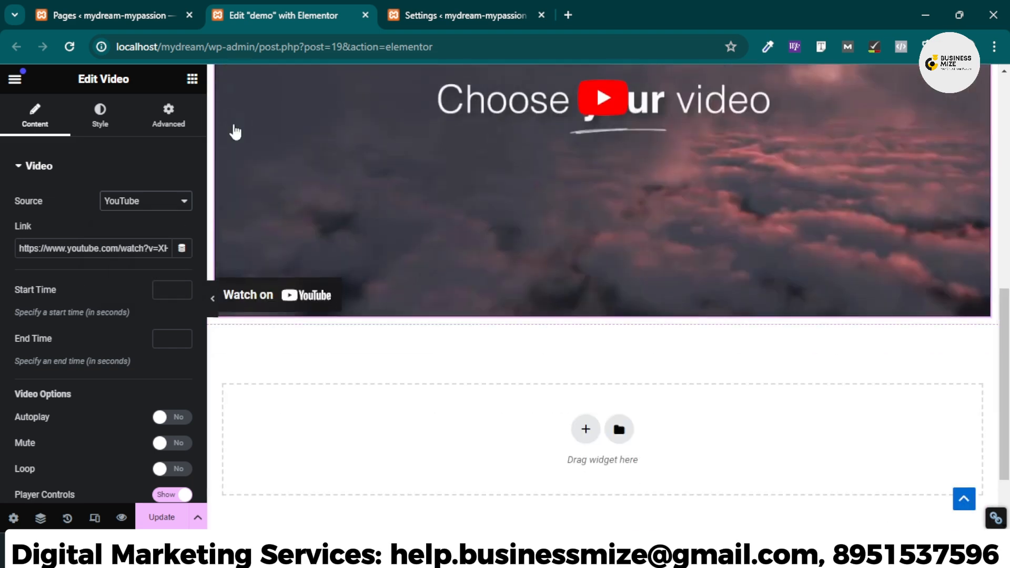
Add a Divider widget directly below the video
left_click(193, 80)
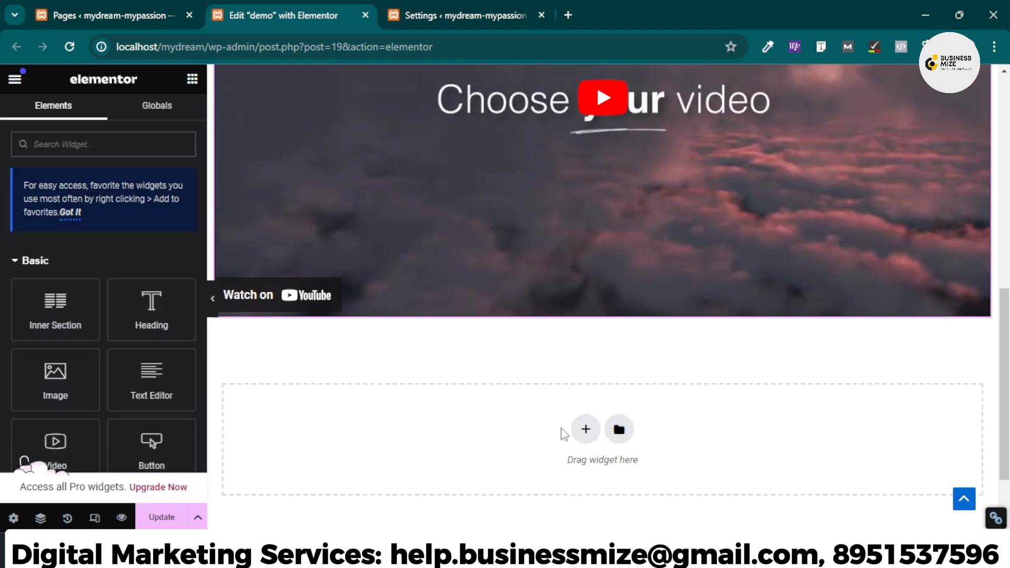
left_click(584, 430)
scroll(112, 356, "down", 1)
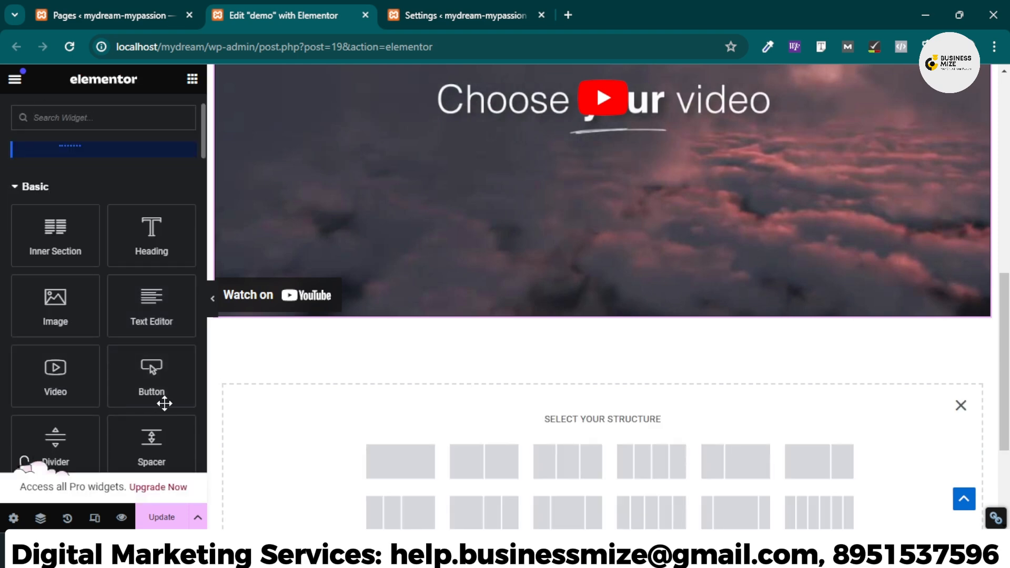
scroll(166, 388, "down", 1)
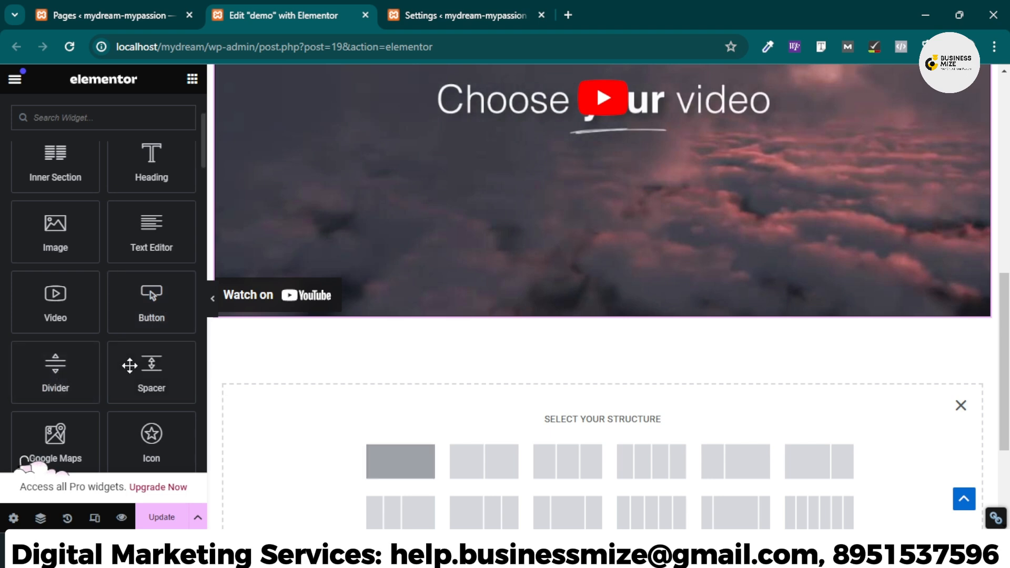
left_click_drag(63, 359, 605, 302)
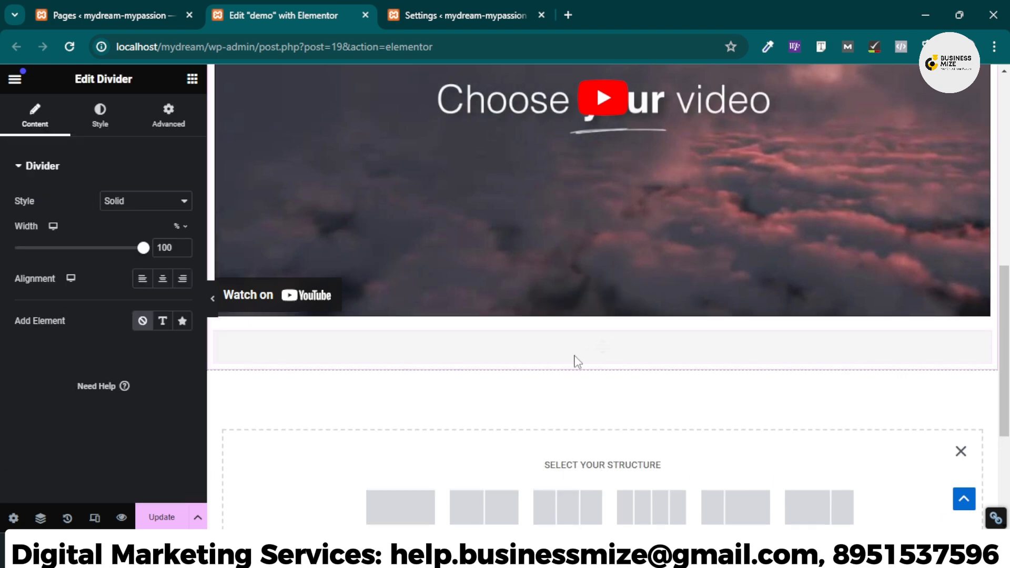
Try the Double style on the divider, and set it to the Zigzag style from the Tribal group
left_click(156, 204)
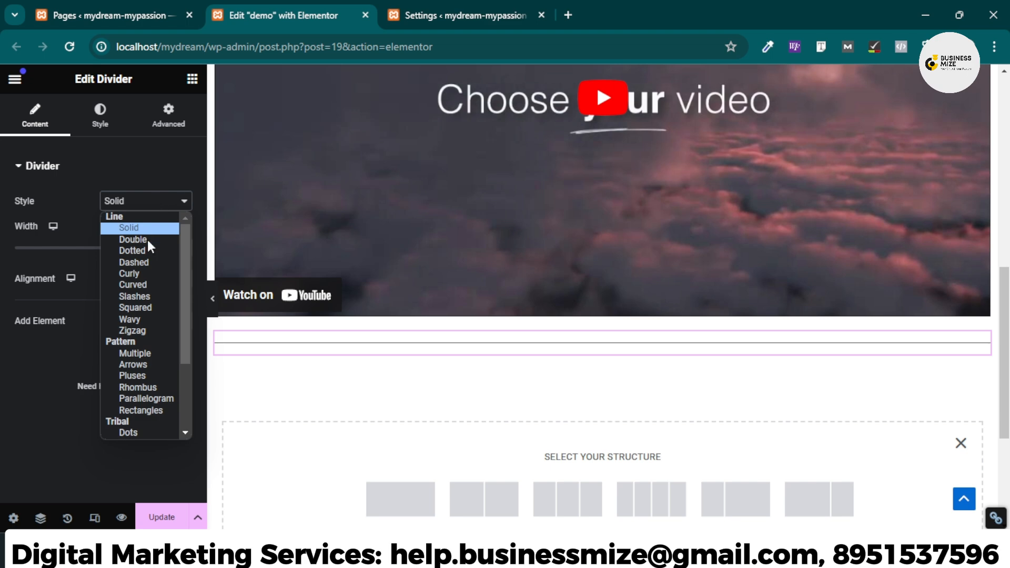
left_click(146, 244)
left_click(156, 202)
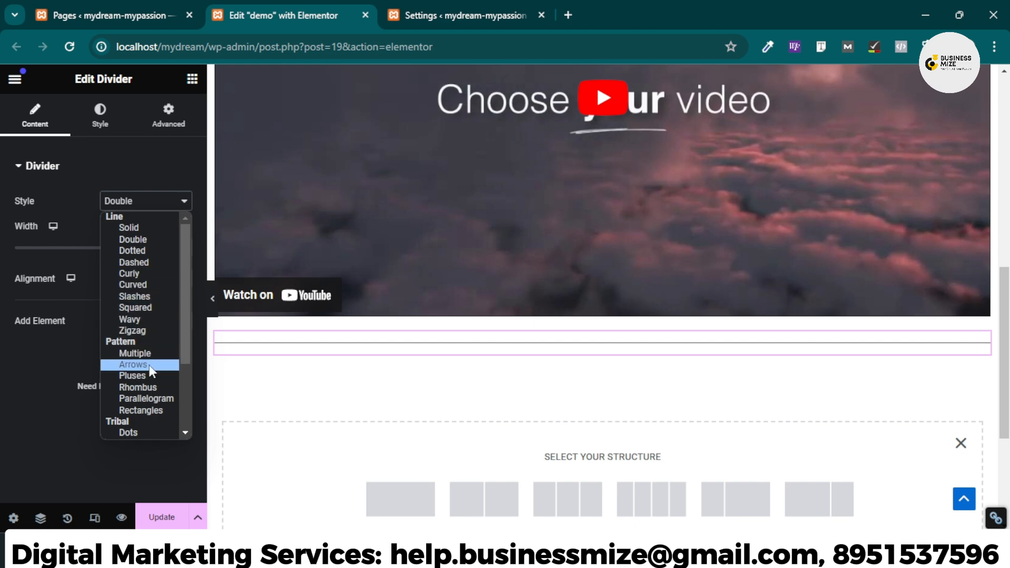
scroll(150, 365, "down", 3)
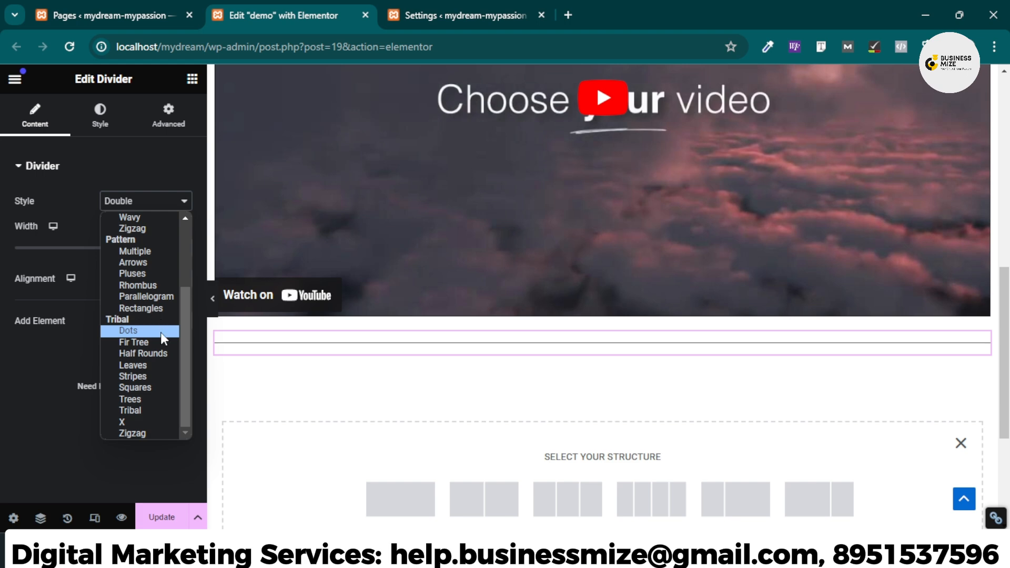
left_click(149, 432)
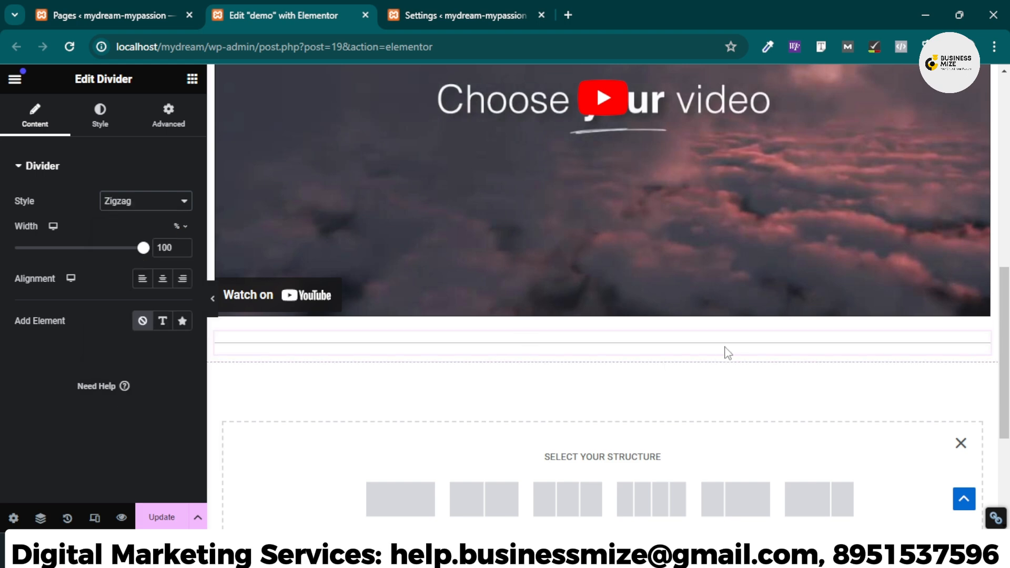
Add a Google Maps widget below the zigzag divider
left_click(192, 79)
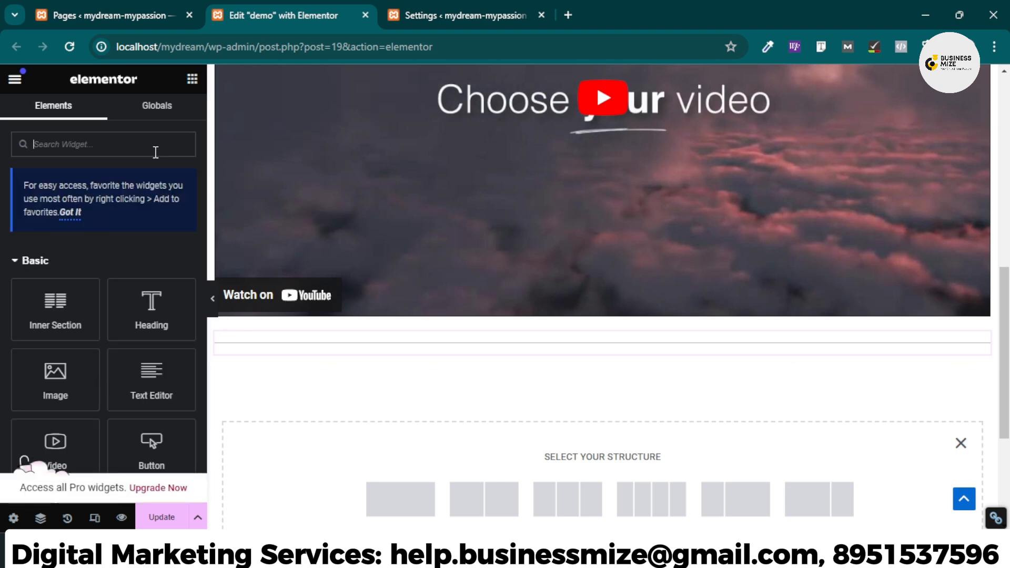
scroll(68, 388, "down", 3)
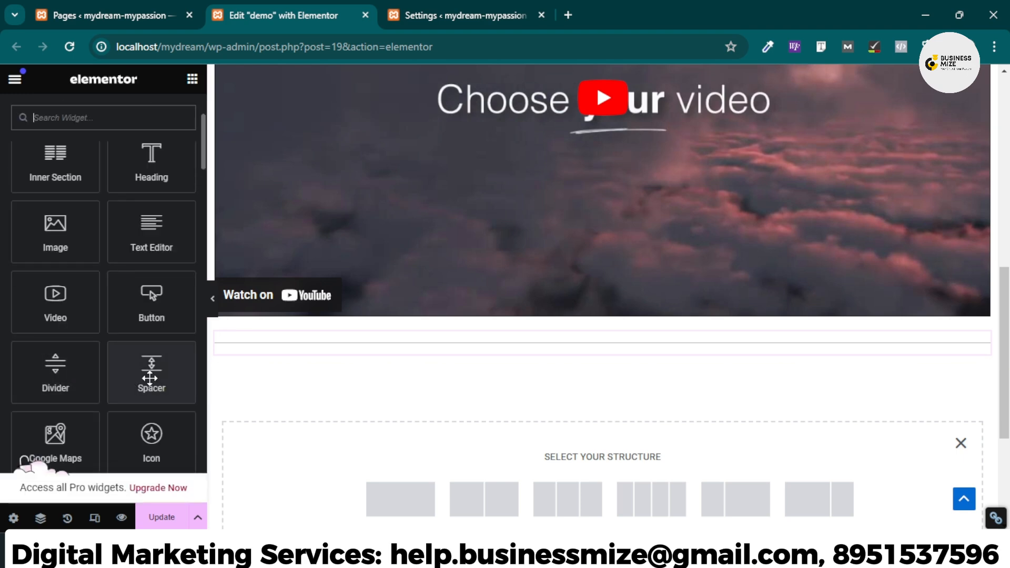
scroll(552, 252, "up", 8)
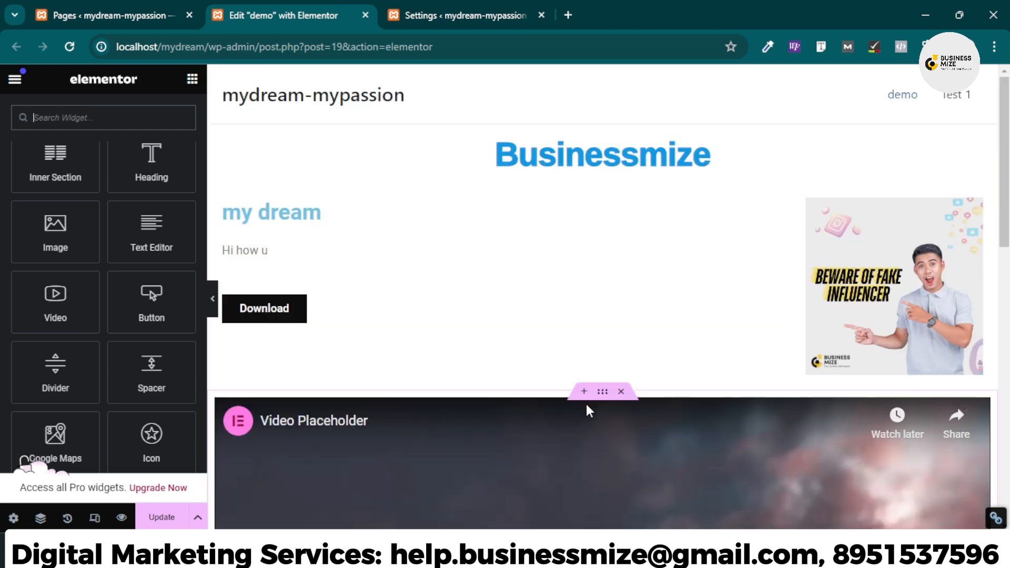
scroll(594, 378, "down", 5)
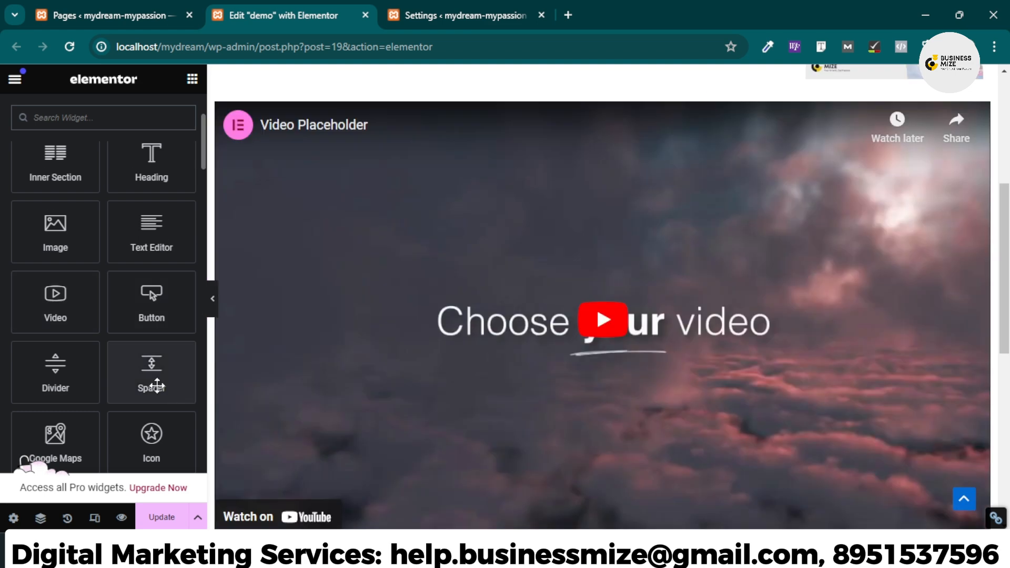
scroll(153, 369, "down", 2)
scroll(626, 314, "down", 6)
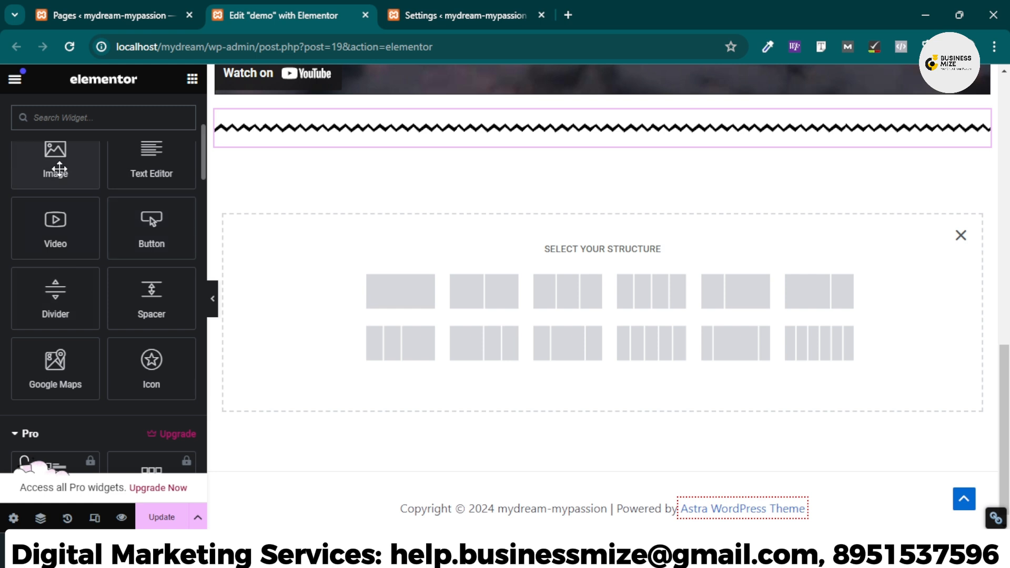
left_click_drag(58, 374, 631, 152)
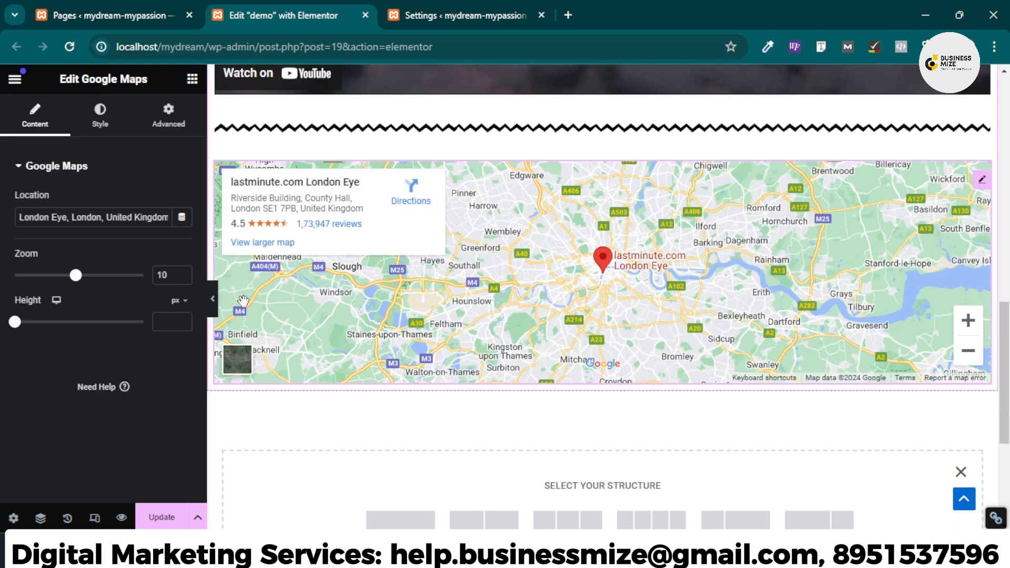
Add an Icon widget below the Google map
left_click(192, 80)
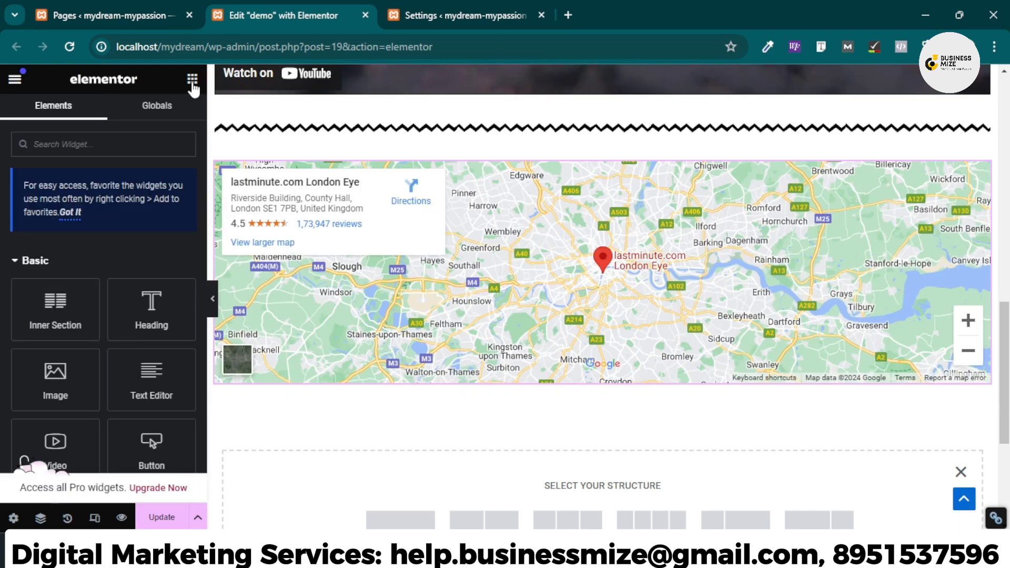
scroll(162, 334, "down", 4)
scroll(157, 315, "down", 2)
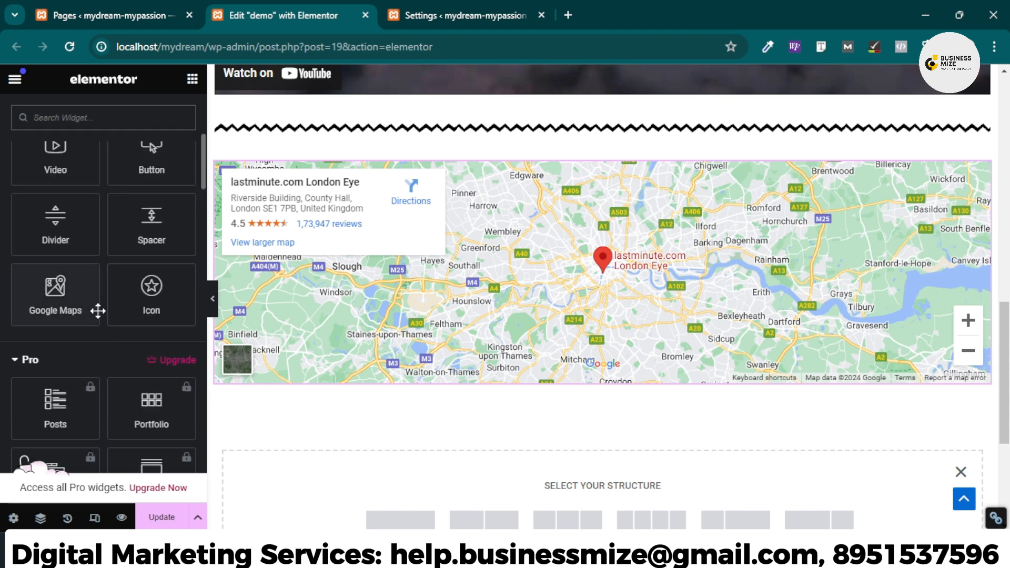
left_click_drag(151, 305, 589, 415)
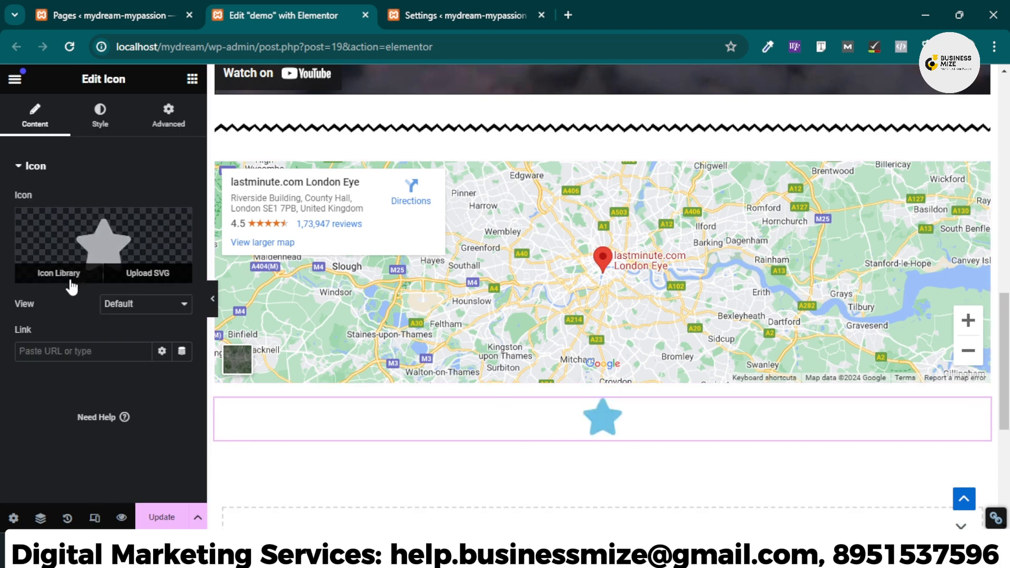
Replace the star in the Icon widget with the "Trash alt" icon from the icon library
left_click(72, 284)
scroll(579, 316, "down", 10)
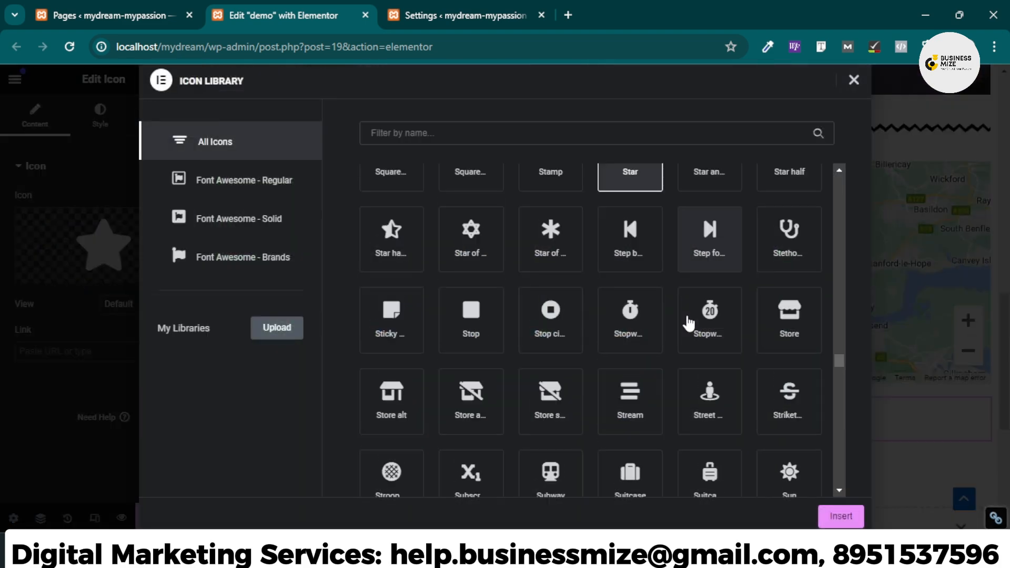
scroll(584, 310, "down", 5)
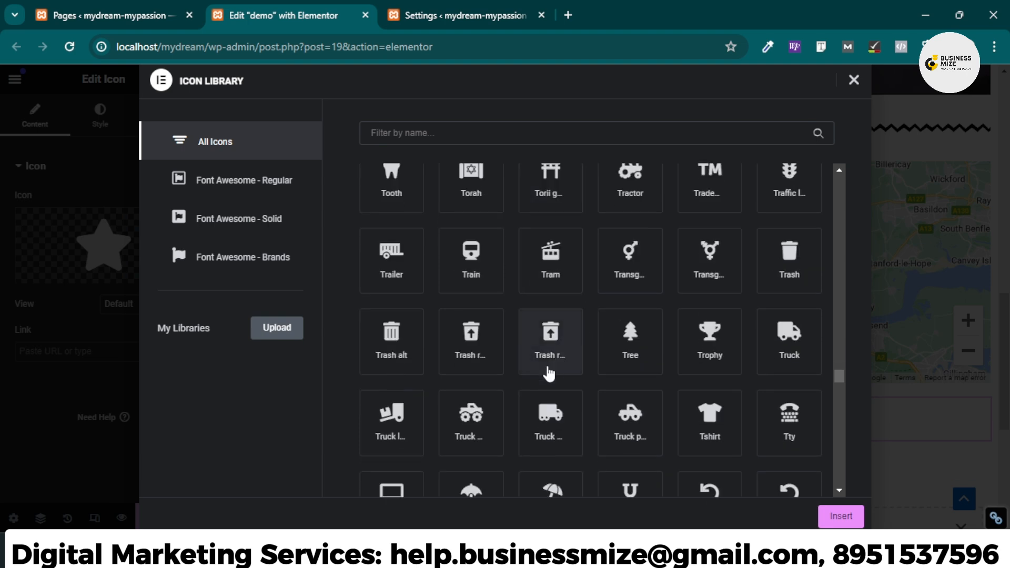
left_click(391, 369)
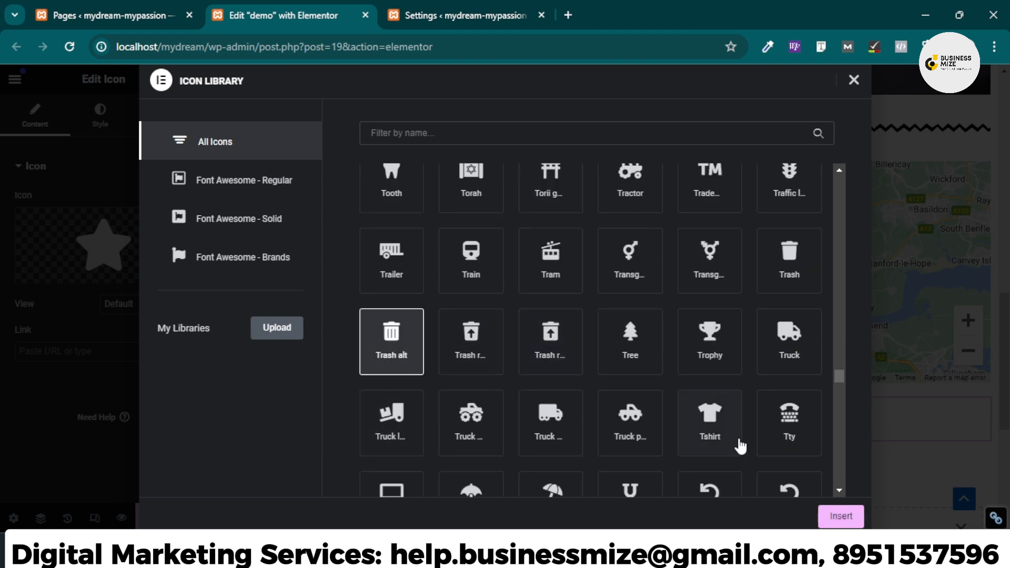
left_click(839, 514)
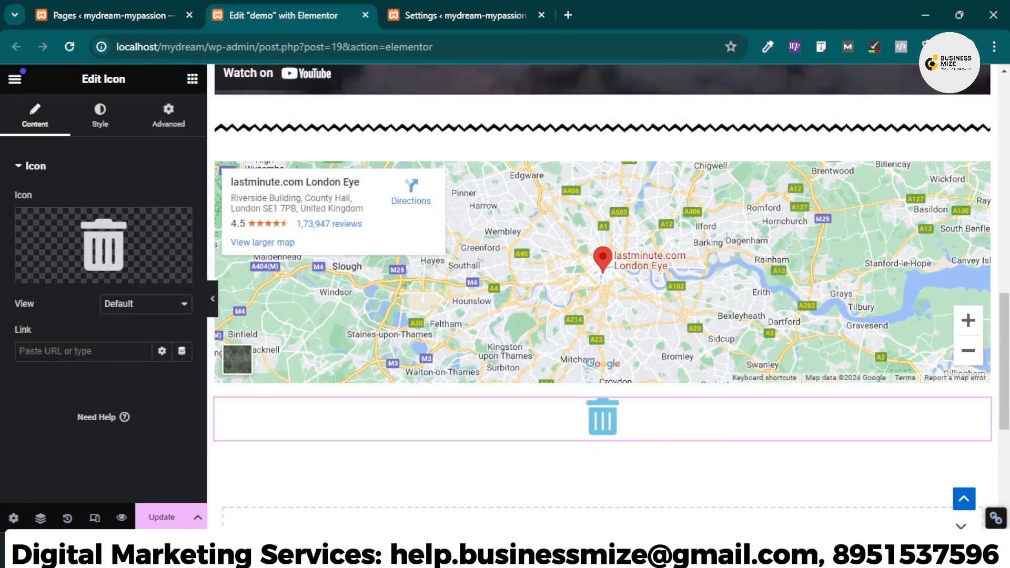
Try the Stacked view on the trash icon, and set it to the Framed view with a Square shape
left_click(179, 309)
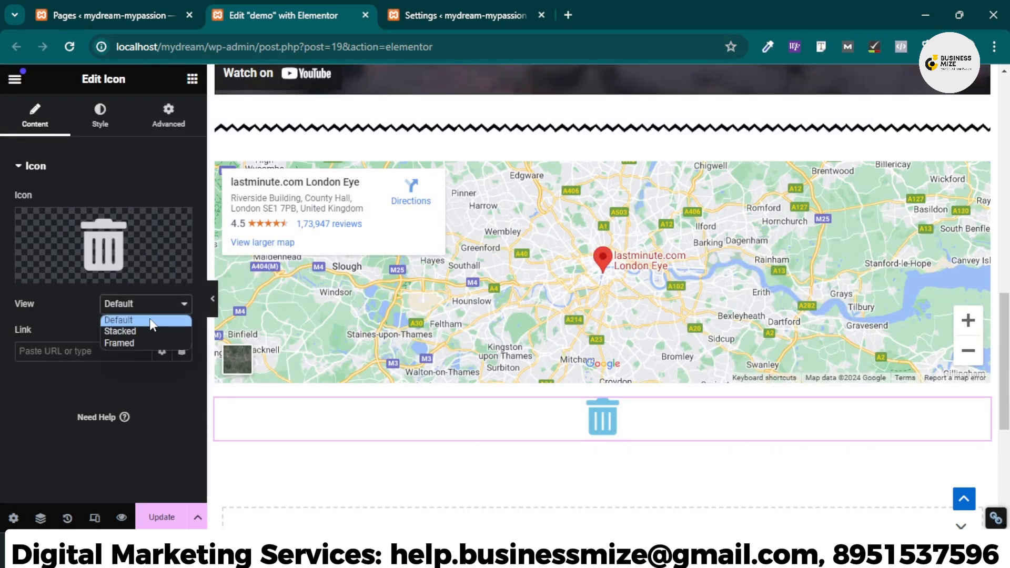
left_click(137, 330)
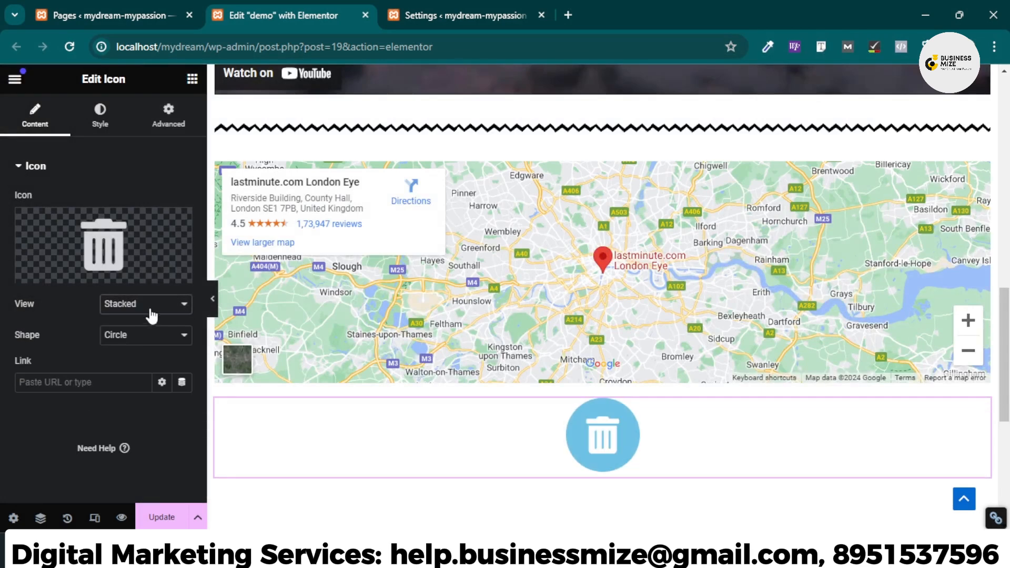
left_click(154, 308)
left_click(144, 342)
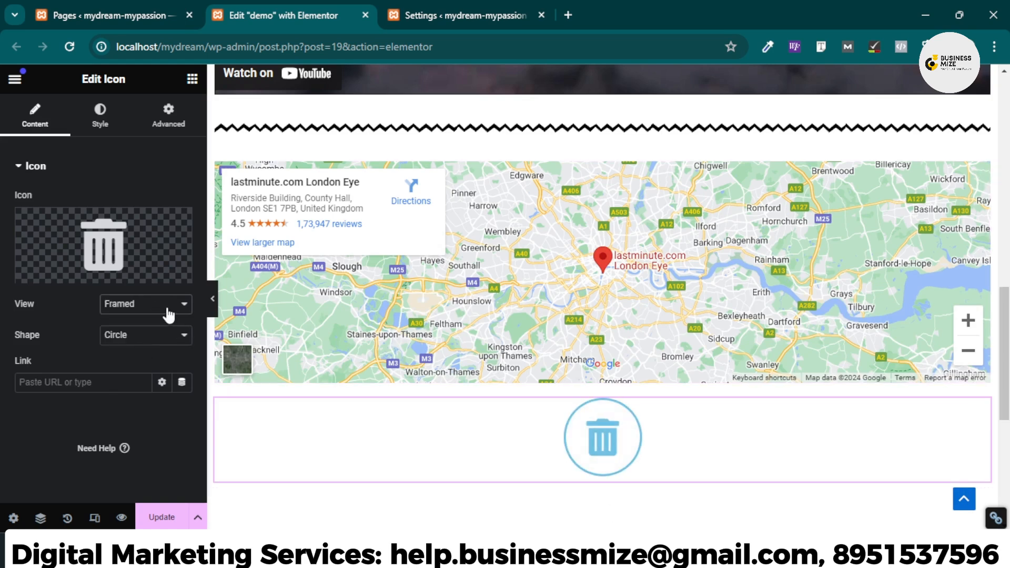
left_click(151, 337)
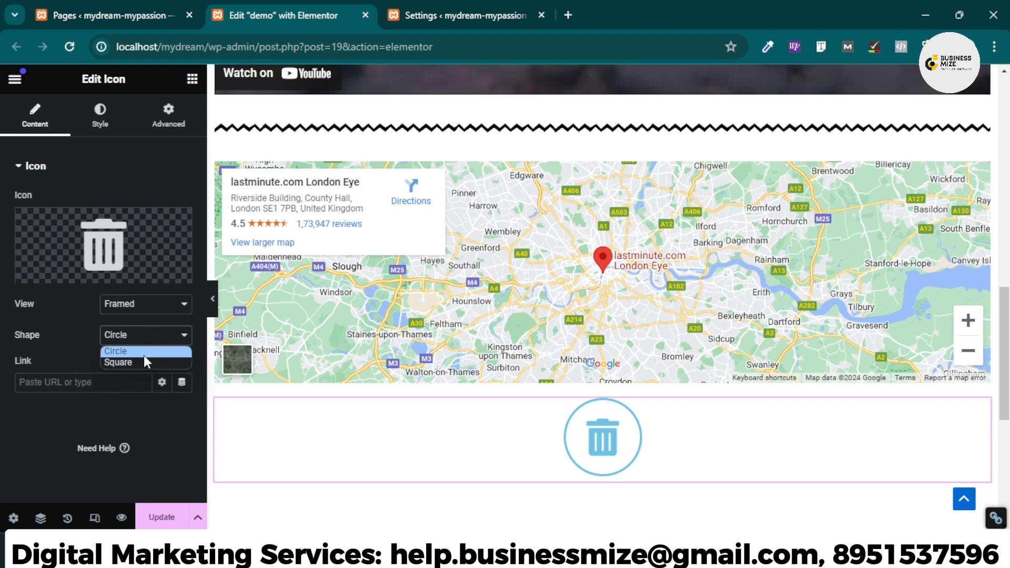
left_click(140, 350)
left_click(142, 342)
left_click(137, 362)
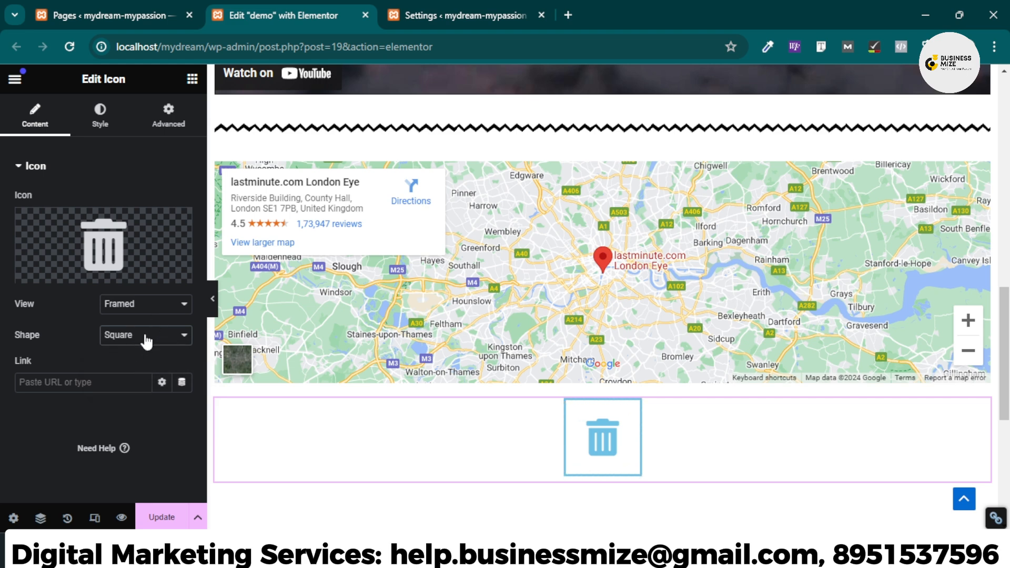
Look through the available Elementor widgets in the Basic, Pro and General groups
left_click(190, 79)
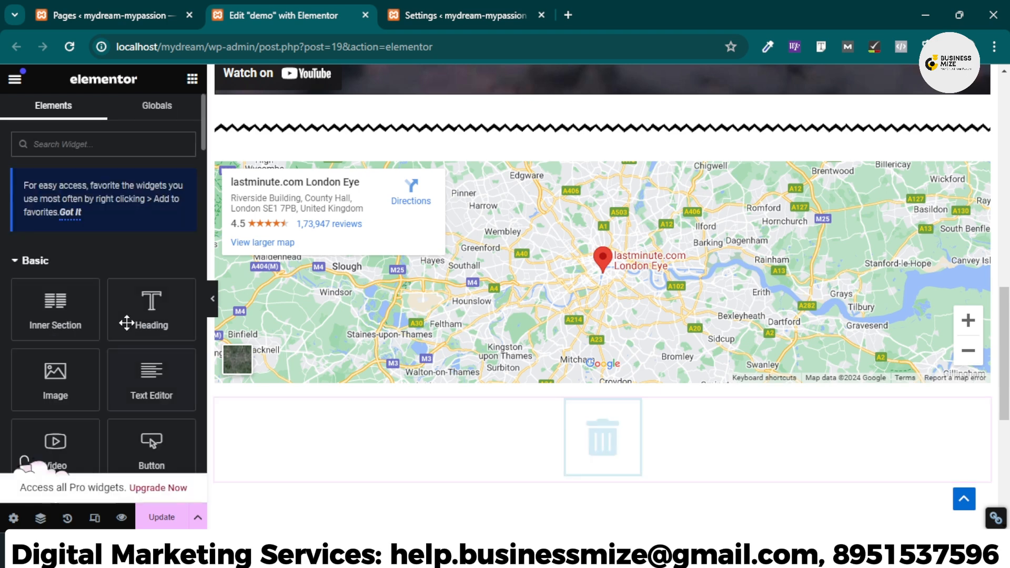
scroll(152, 368, "down", 4)
scroll(143, 402, "down", 3)
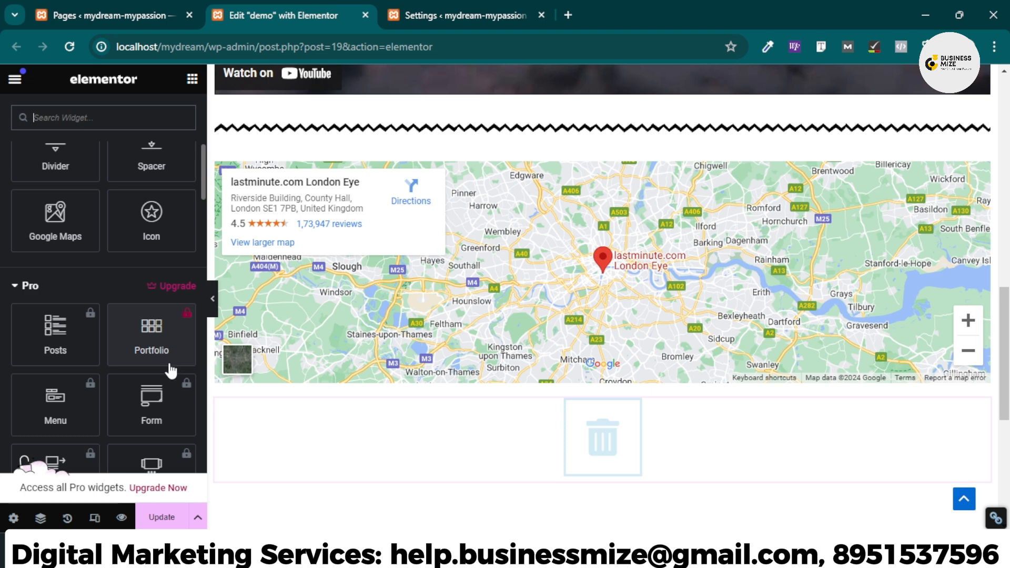
scroll(168, 368, "down", 2)
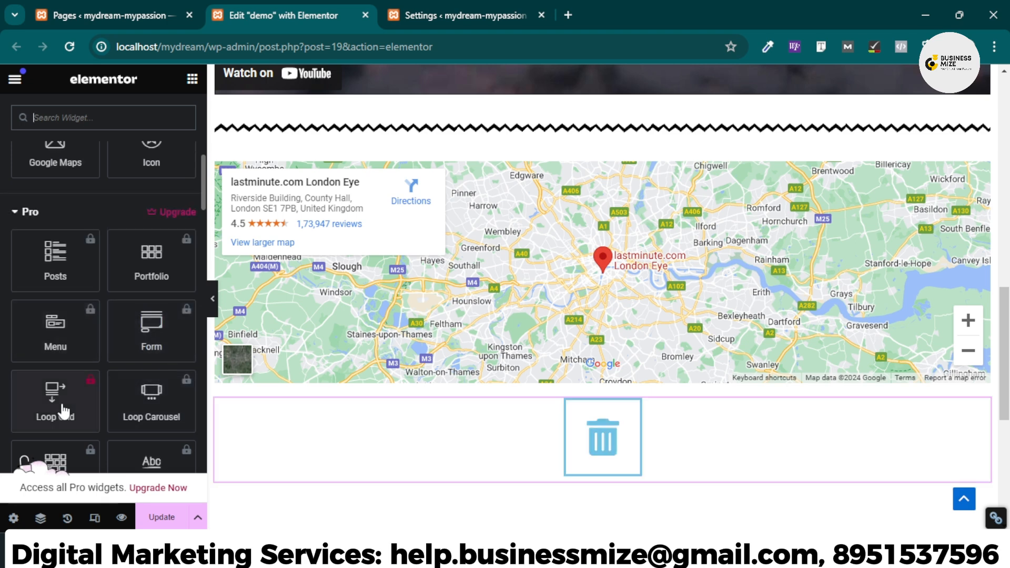
scroll(173, 389, "down", 5)
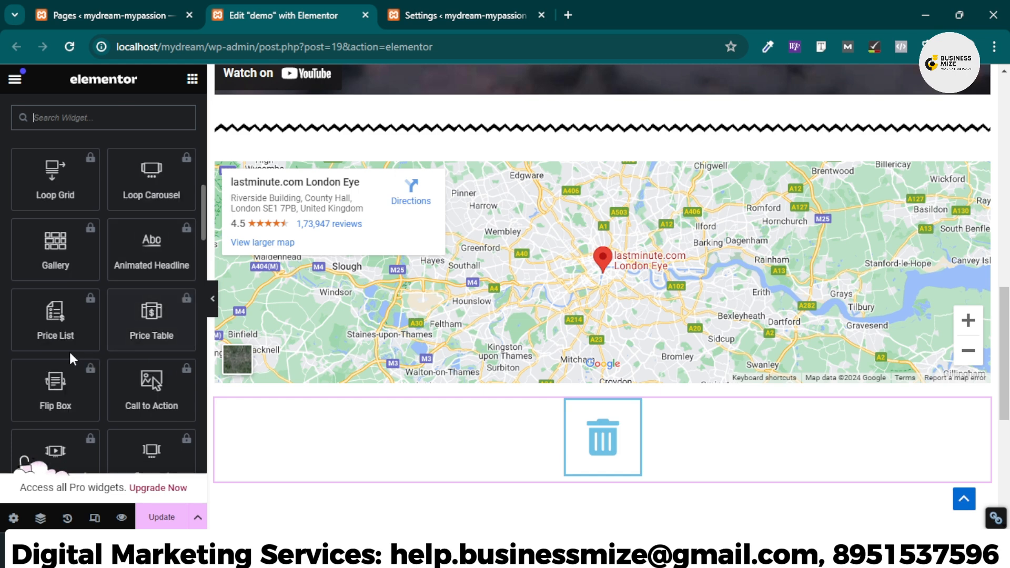
scroll(78, 352, "down", 2)
scroll(142, 353, "down", 10)
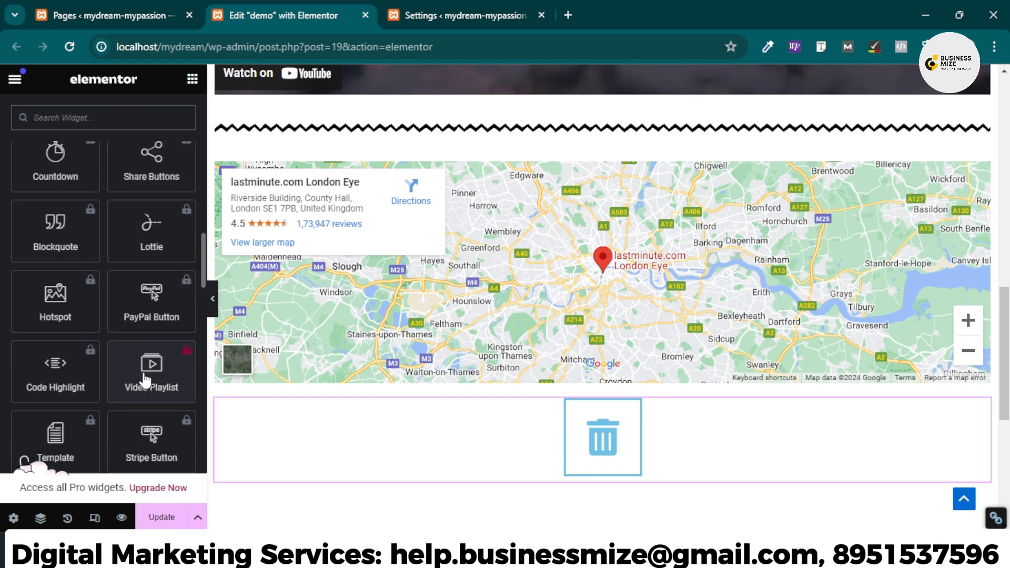
scroll(142, 395, "down", 7)
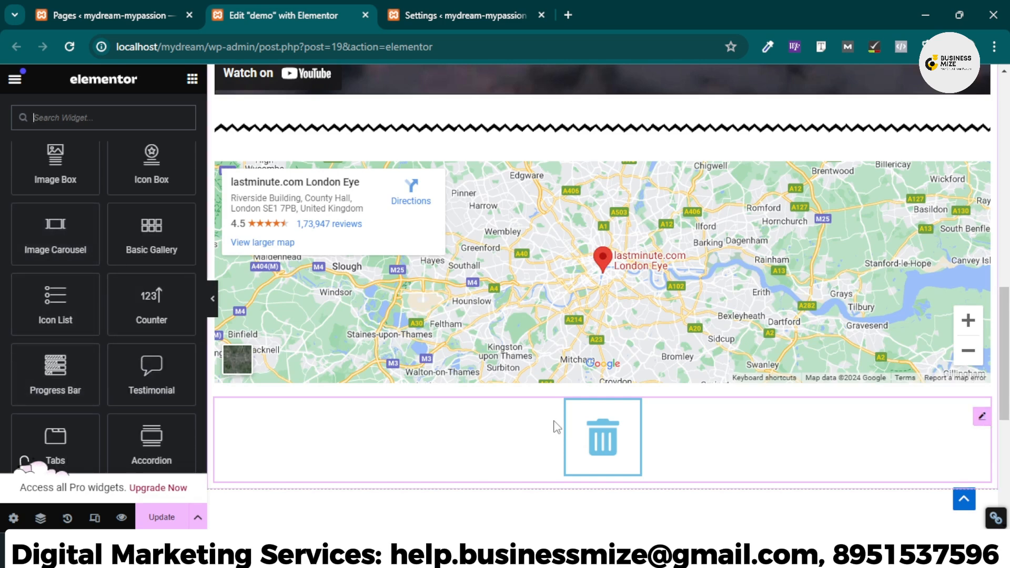
Delete the trash Icon widget below the Google map
right_click(981, 421)
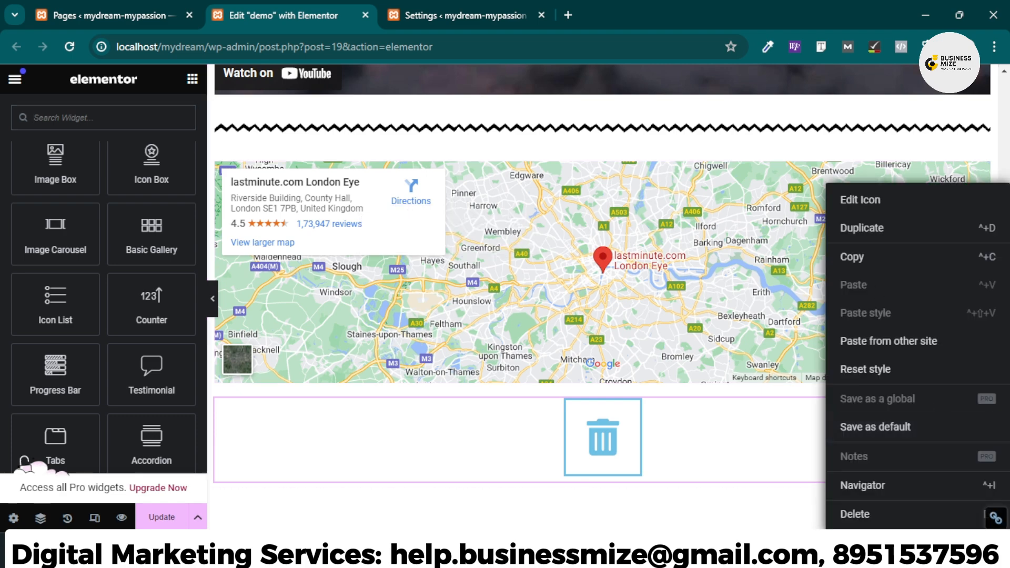
left_click(857, 514)
scroll(810, 417, "up", 1)
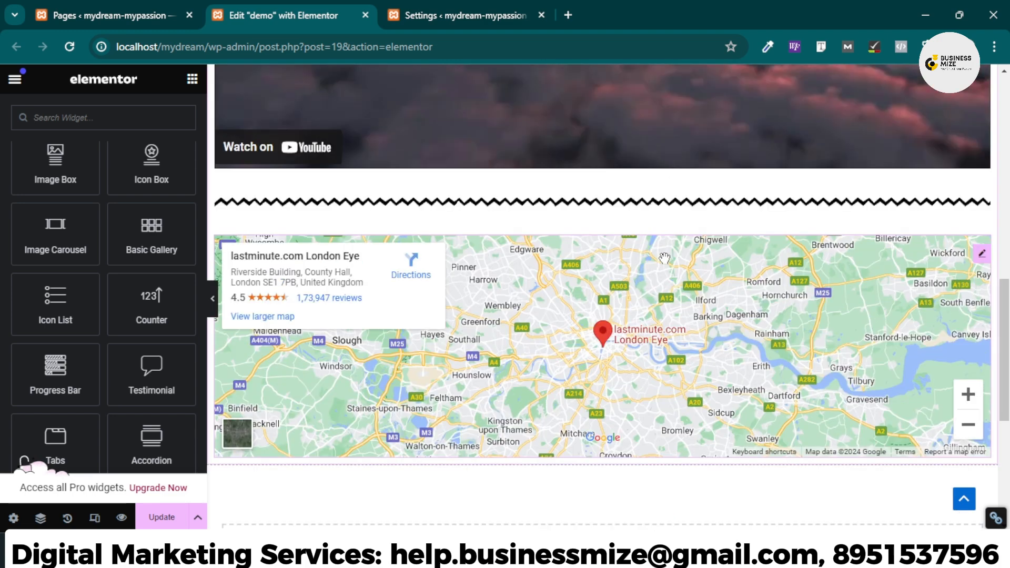
Duplicate the Google Maps widget, check the copy below the original, and delete that copy
right_click(982, 258)
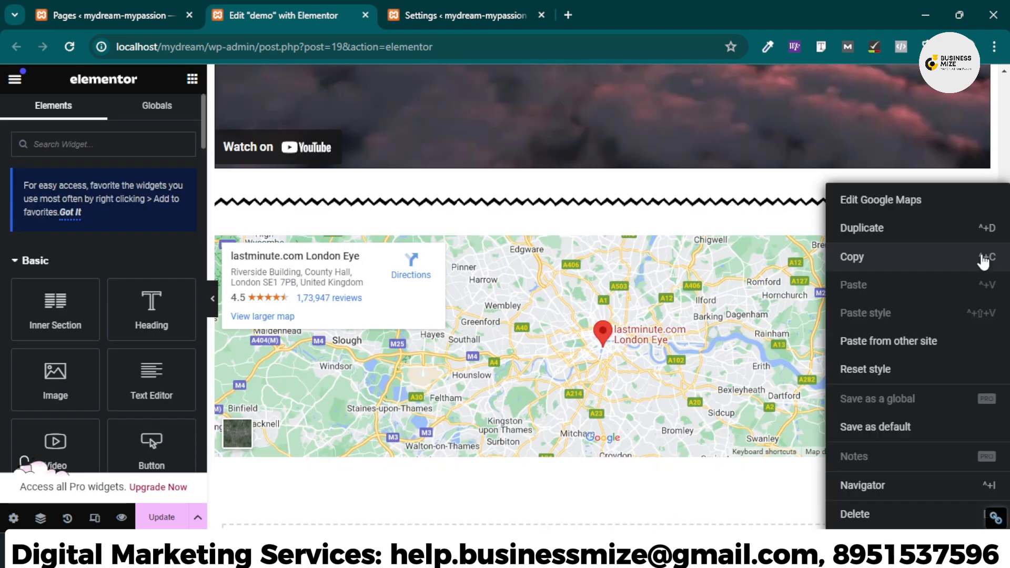
left_click(890, 229)
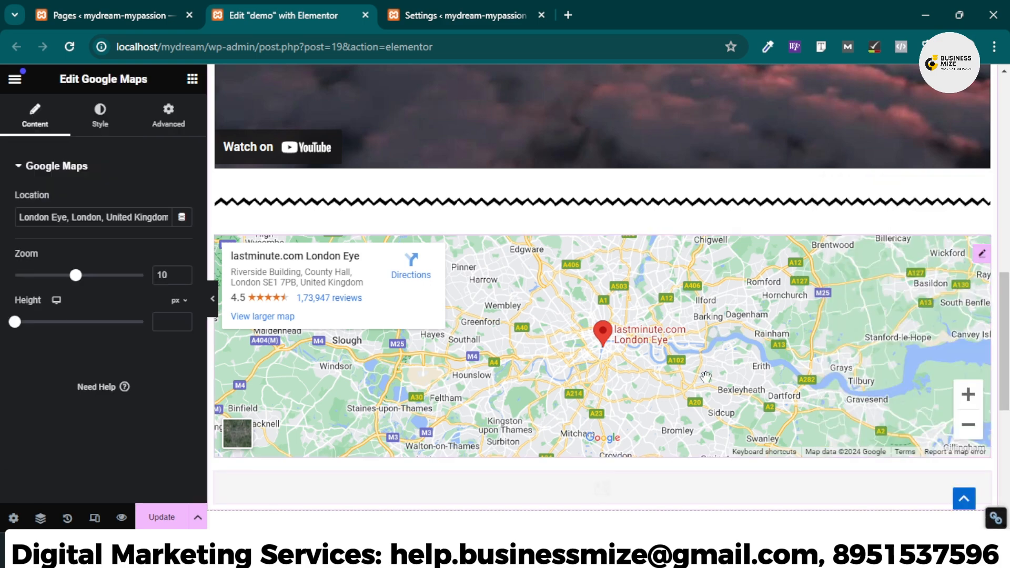
scroll(705, 411, "down", 5)
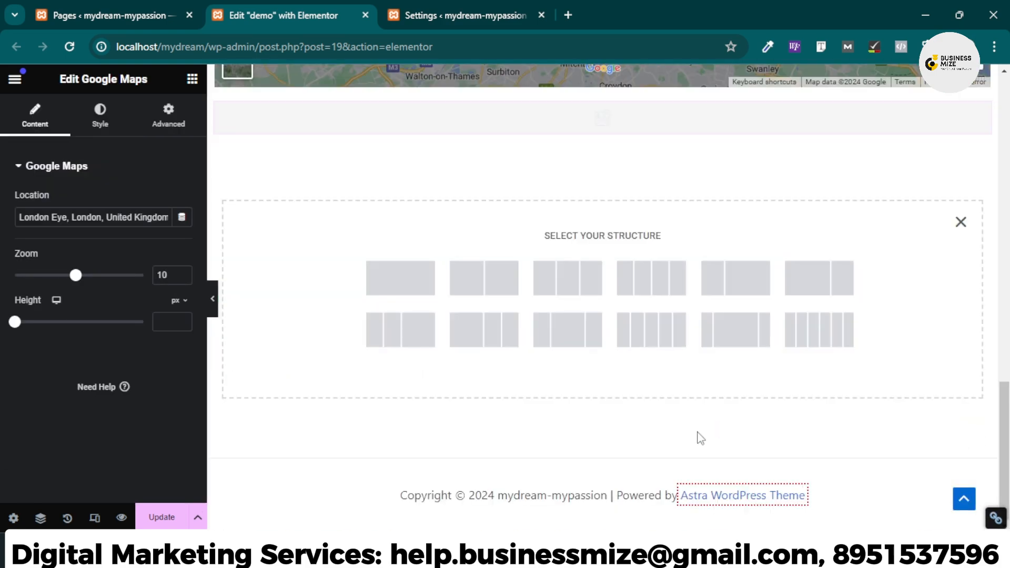
scroll(697, 431, "up", 5)
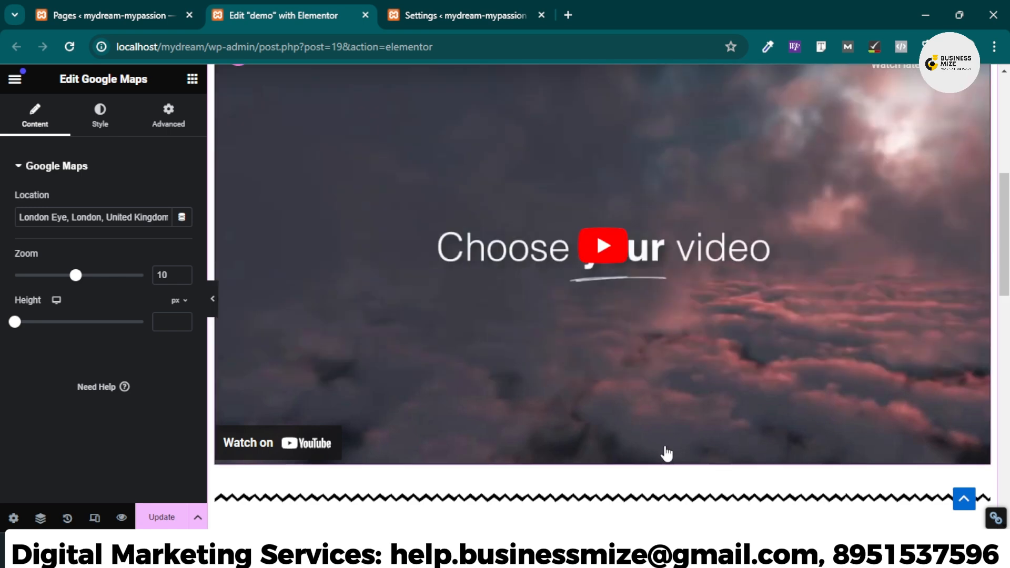
scroll(663, 457, "down", 9)
scroll(656, 475, "down", 2)
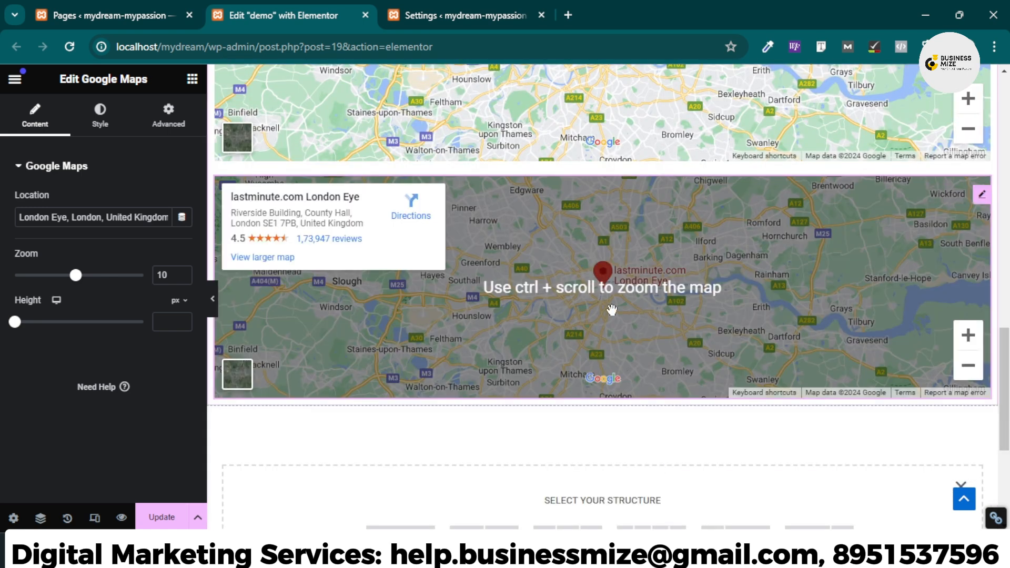
scroll(612, 310, "up", 5)
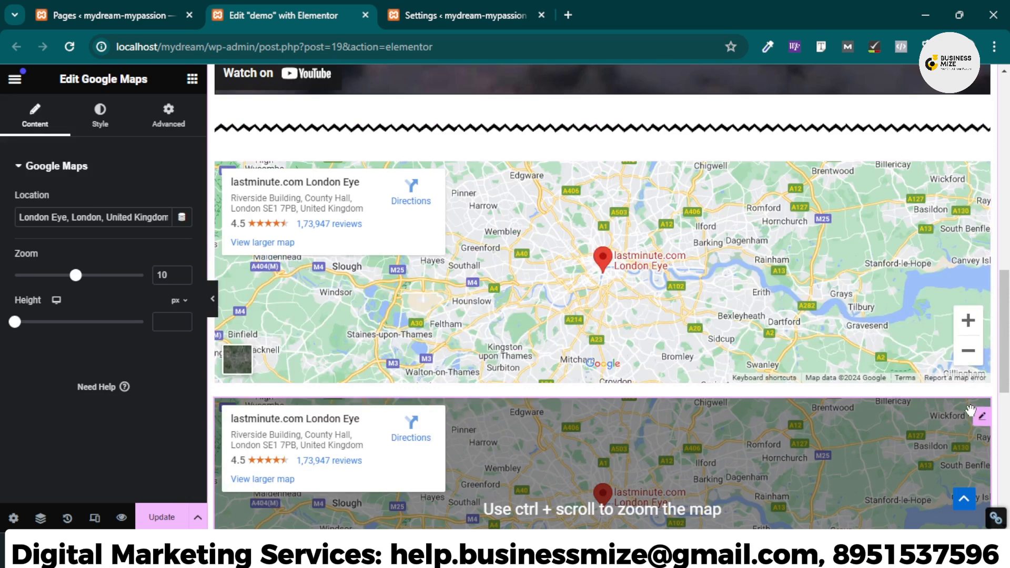
right_click(982, 421)
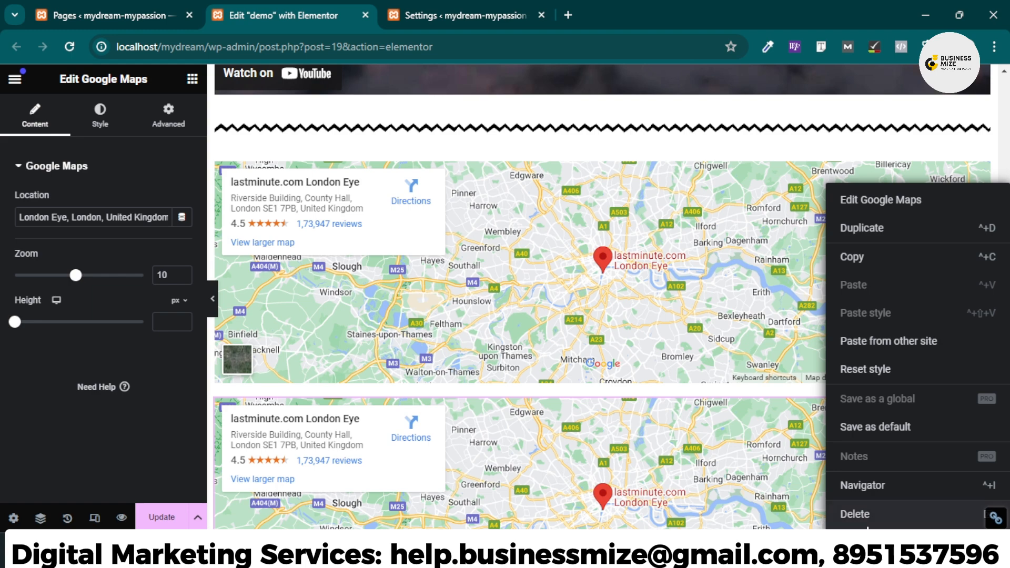
left_click(869, 526)
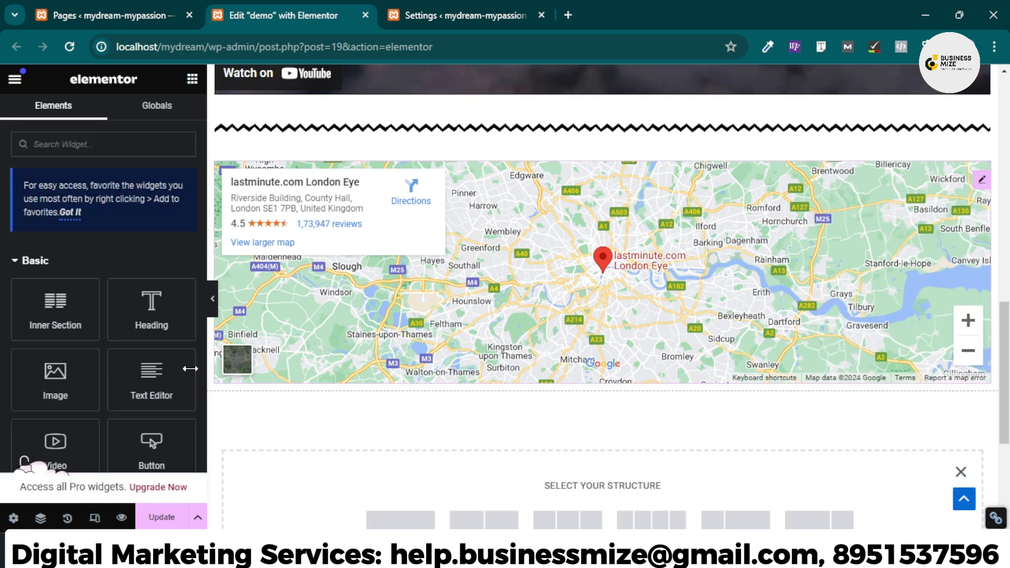
Insert a single-column section below the Google map and place an Image Carousel widget in it
scroll(146, 362, "down", 15)
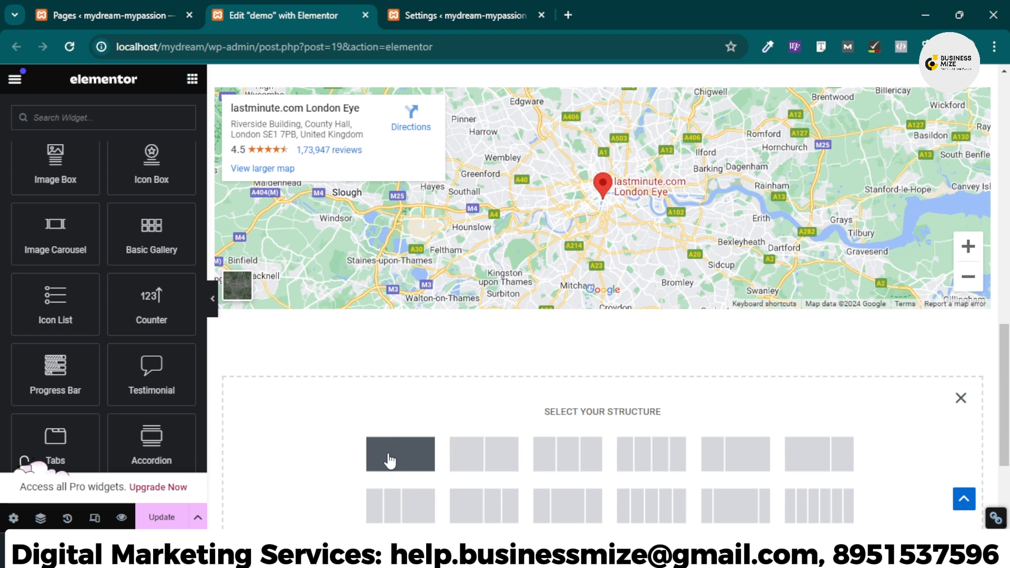
left_click(392, 451)
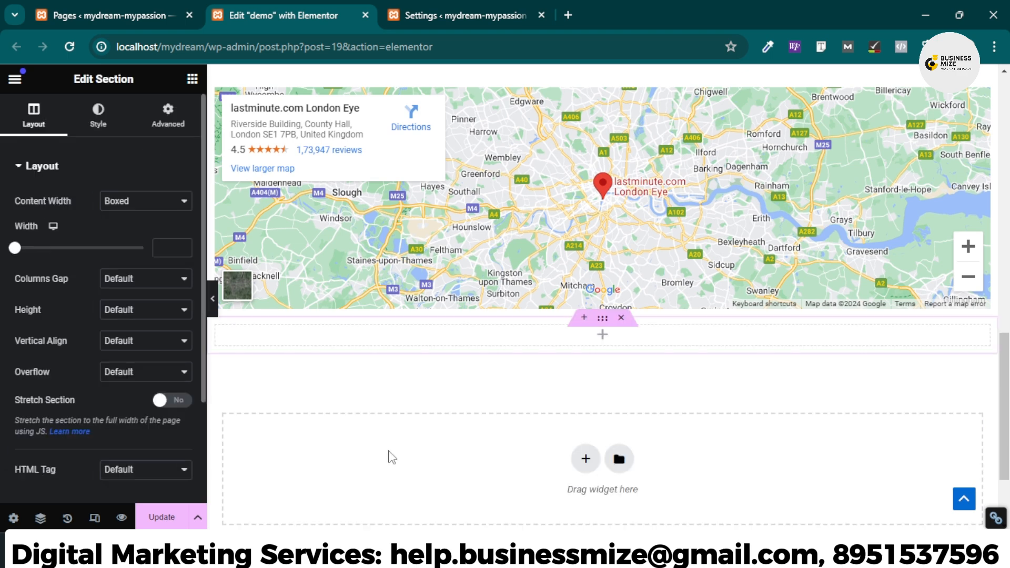
left_click(192, 79)
scroll(150, 384, "down", 10)
scroll(146, 393, "down", 8)
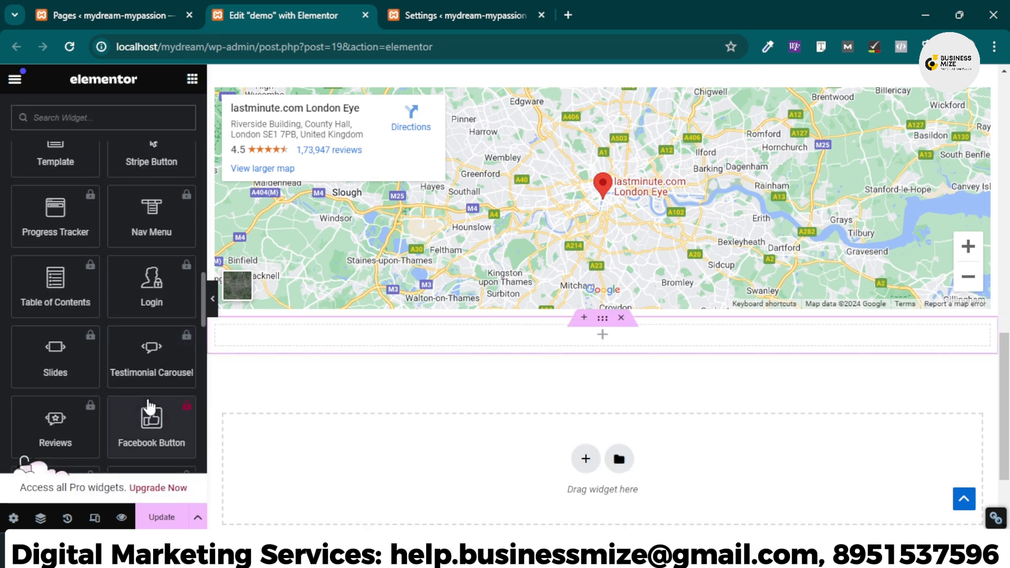
left_click_drag(61, 306, 632, 342)
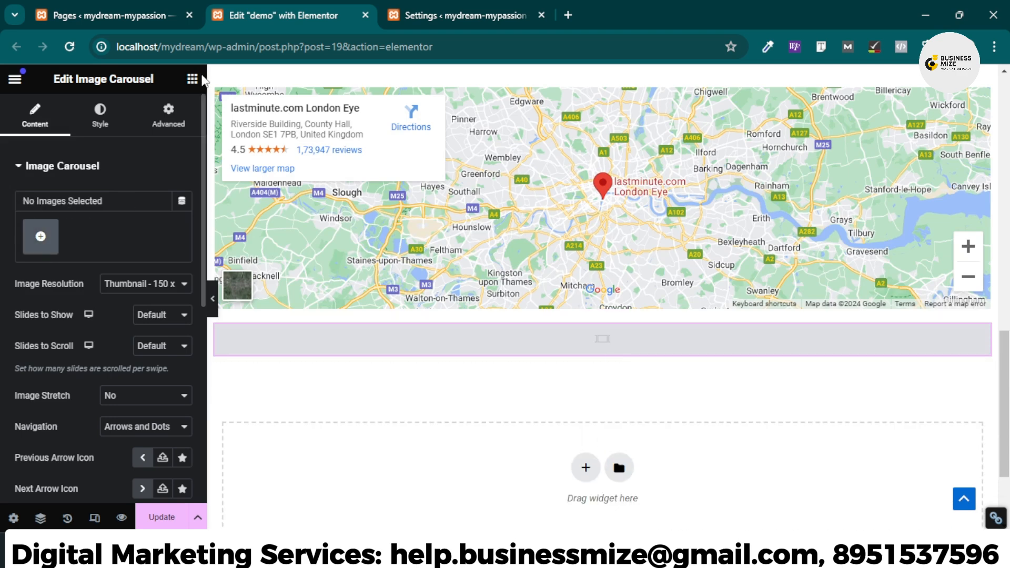
Add a Counter widget below the image carousel and set its ending number to 87
left_click(192, 80)
scroll(163, 331, "down", 15)
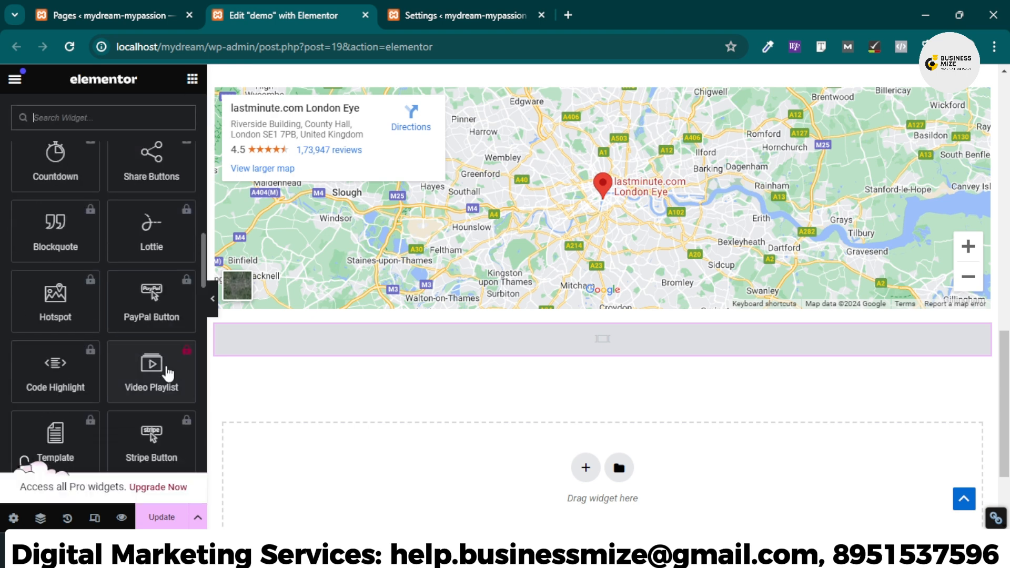
scroll(163, 371, "down", 8)
scroll(100, 263, "up", 3)
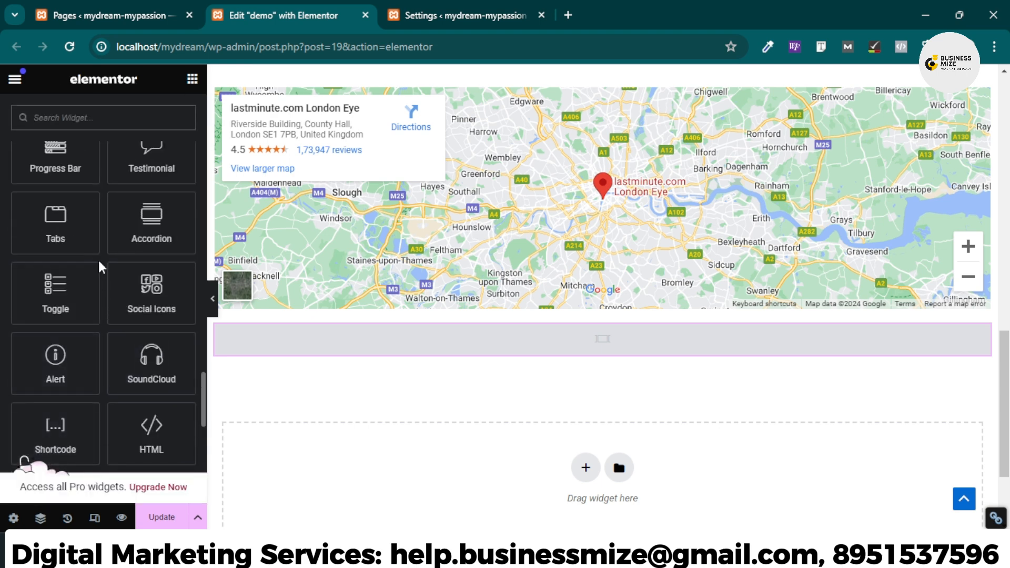
scroll(102, 267, "up", 1)
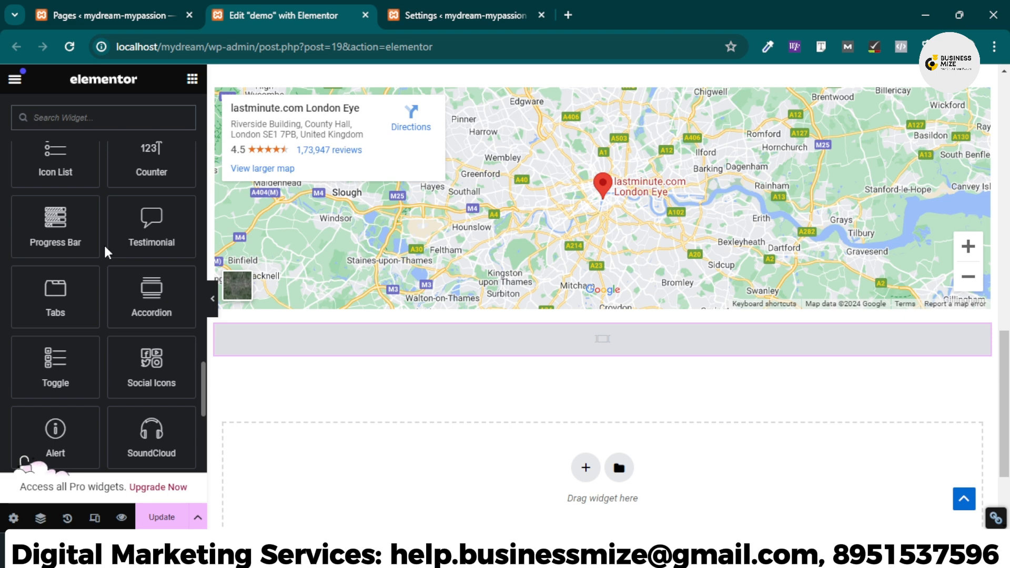
scroll(97, 221, "up", 1)
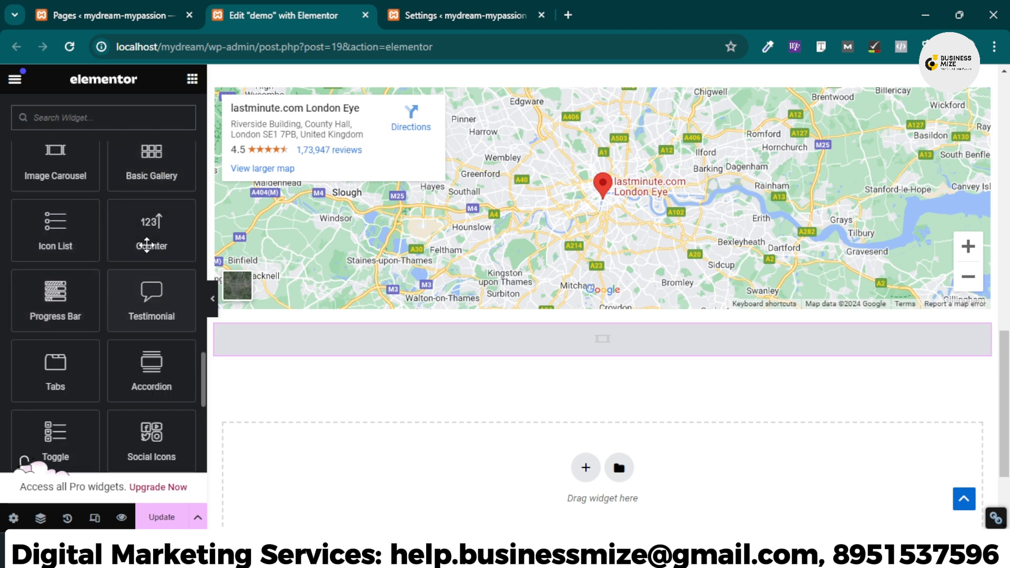
left_click_drag(153, 238, 615, 349)
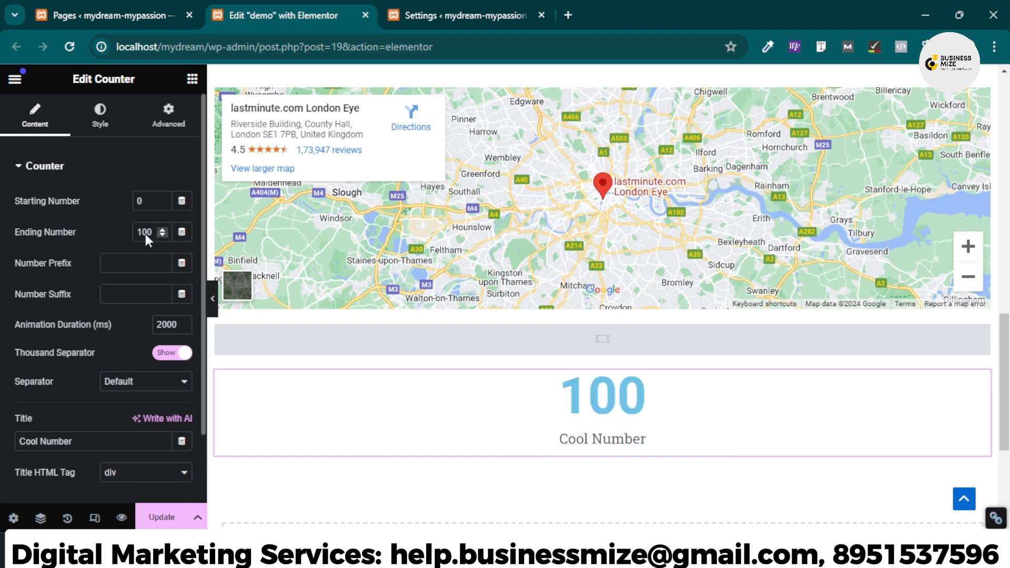
left_click(161, 234)
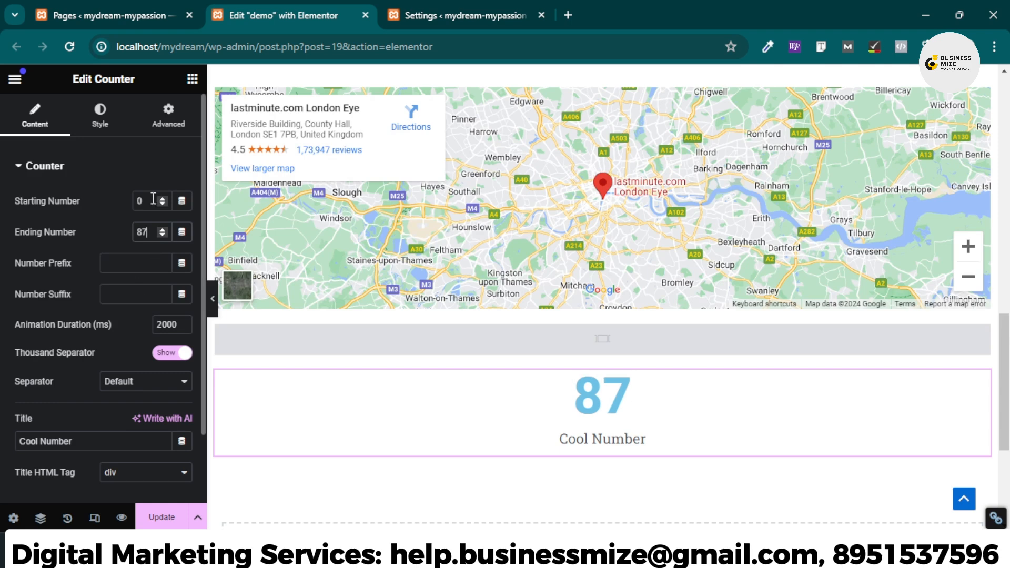
Add a Progress Bar widget below the counter and set its percentage to 65
left_click(463, 354)
left_click_drag(62, 230, 526, 436)
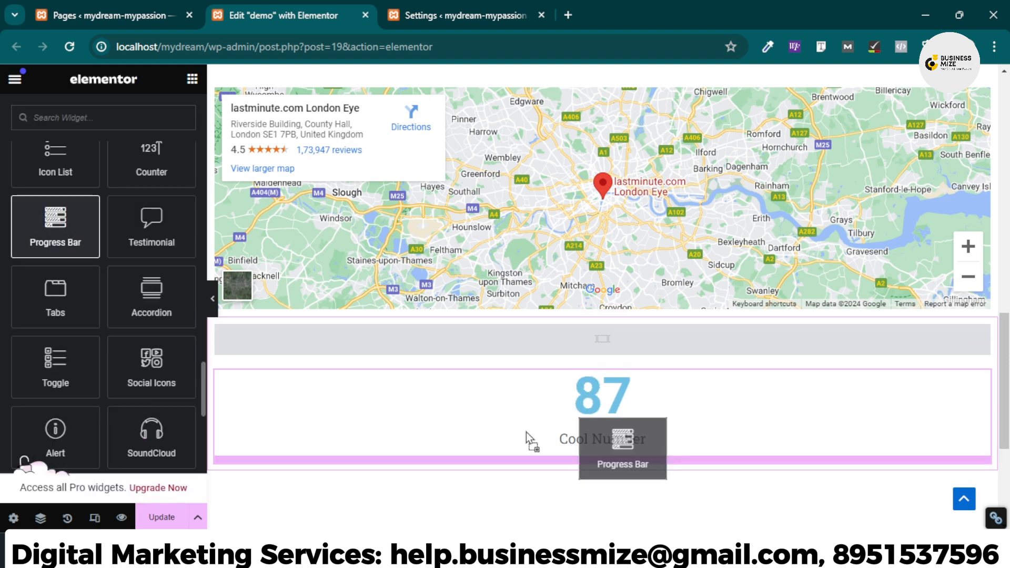
left_click_drag(630, 450, 630, 450)
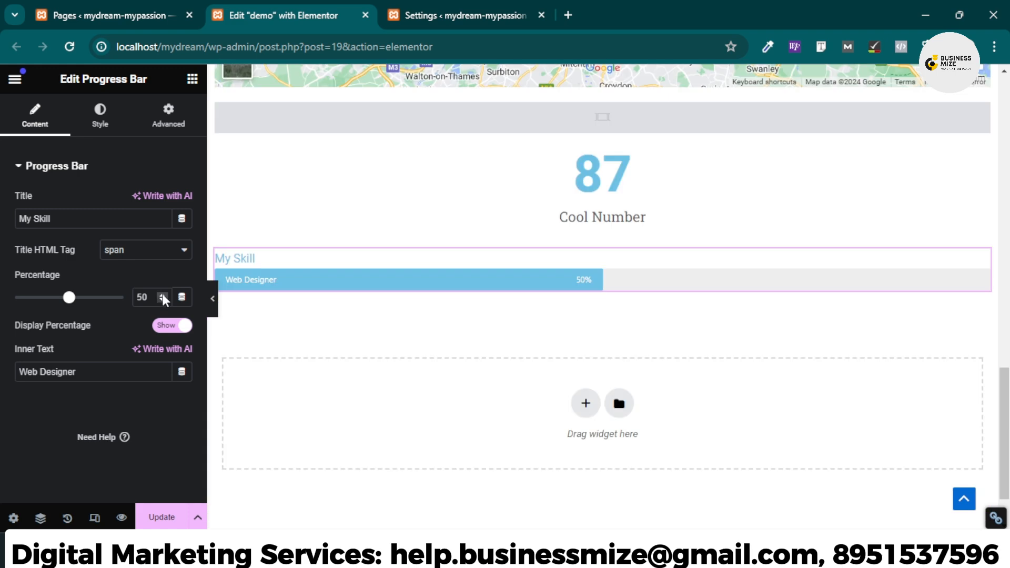
left_click(162, 295)
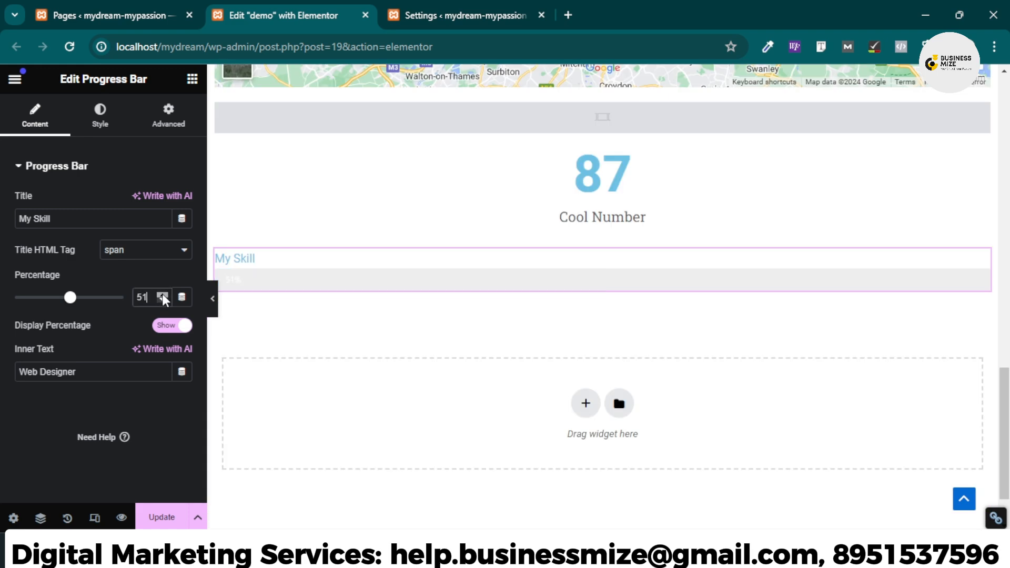
left_click(162, 296)
left_click(162, 296)
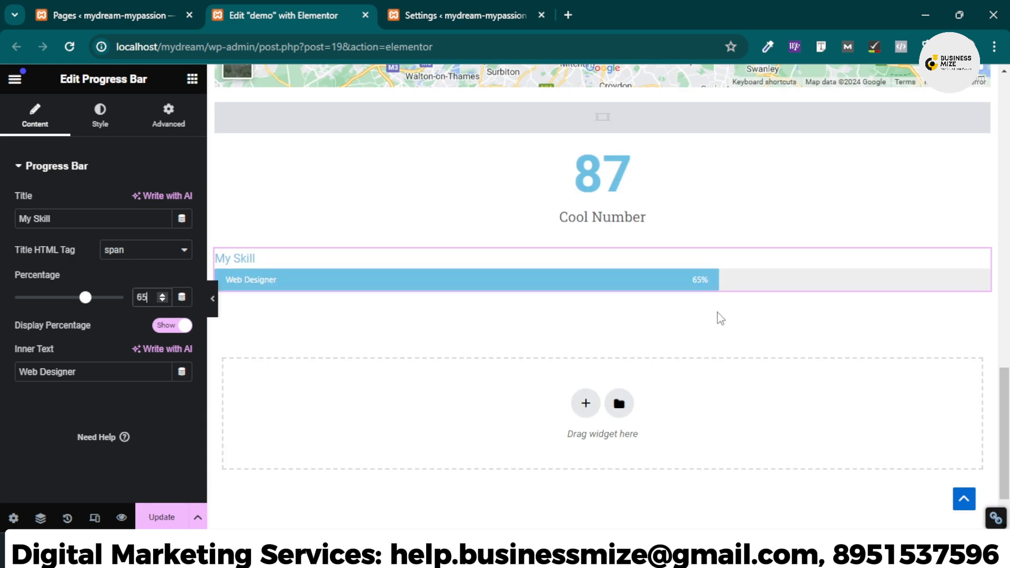
Add a Testimonial widget below the progress bar
left_click(192, 80)
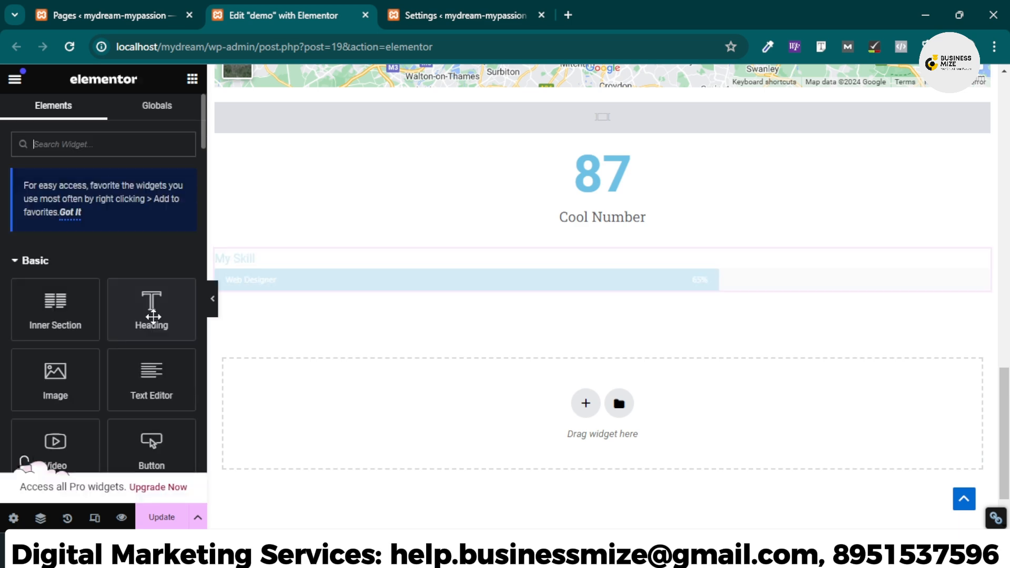
scroll(154, 317, "down", 15)
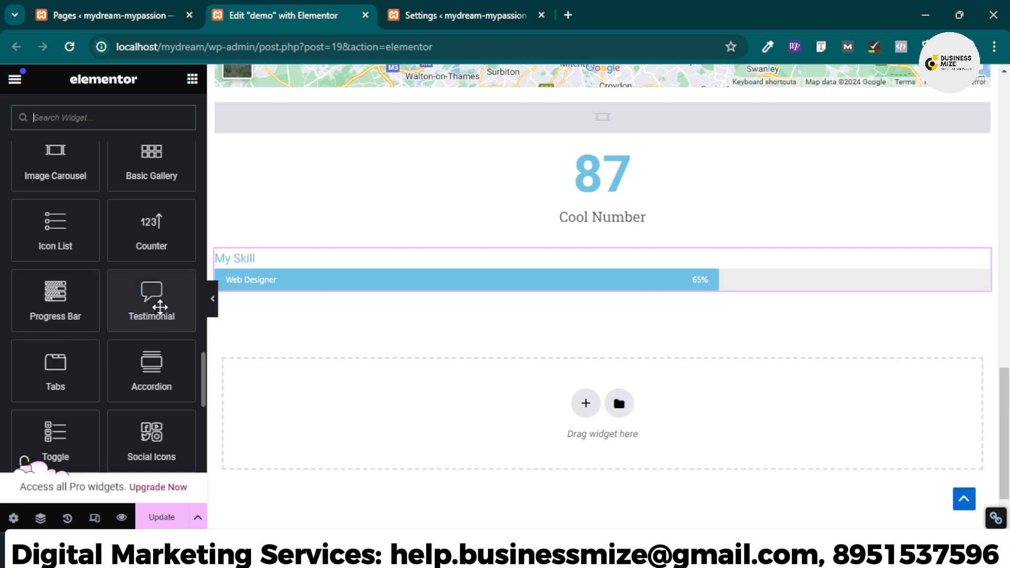
left_click_drag(160, 306, 630, 287)
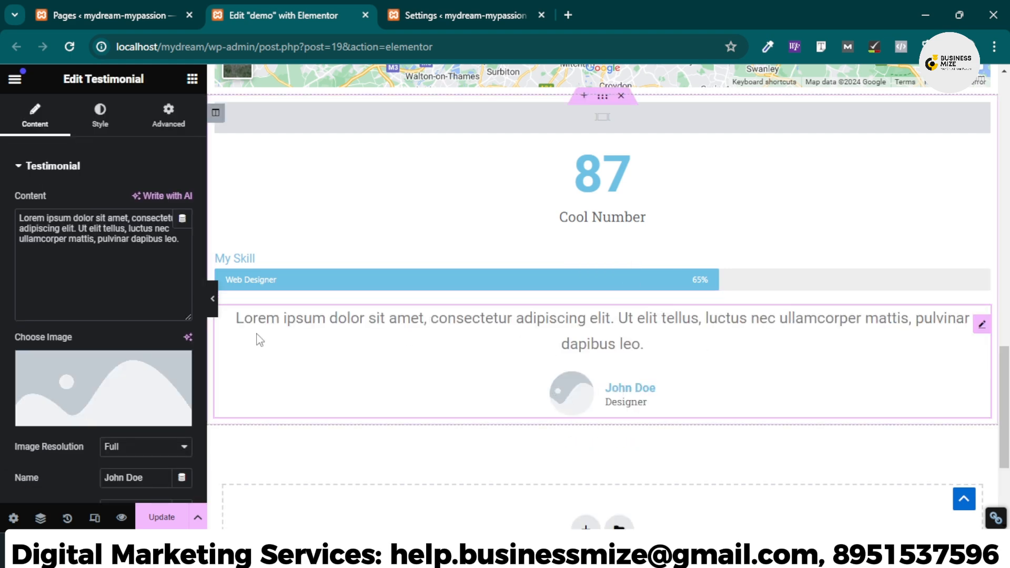
Add a Social Icons widget directly below the testimonial
left_click(192, 79)
scroll(190, 381, "down", 20)
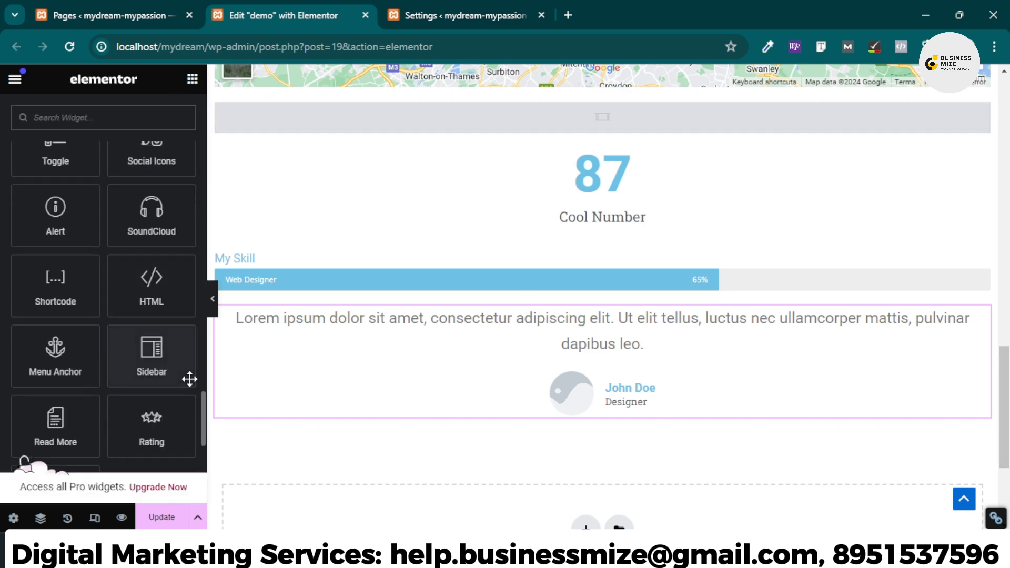
scroll(189, 379, "down", 5)
scroll(187, 373, "up", 5)
scroll(166, 227, "up", 1)
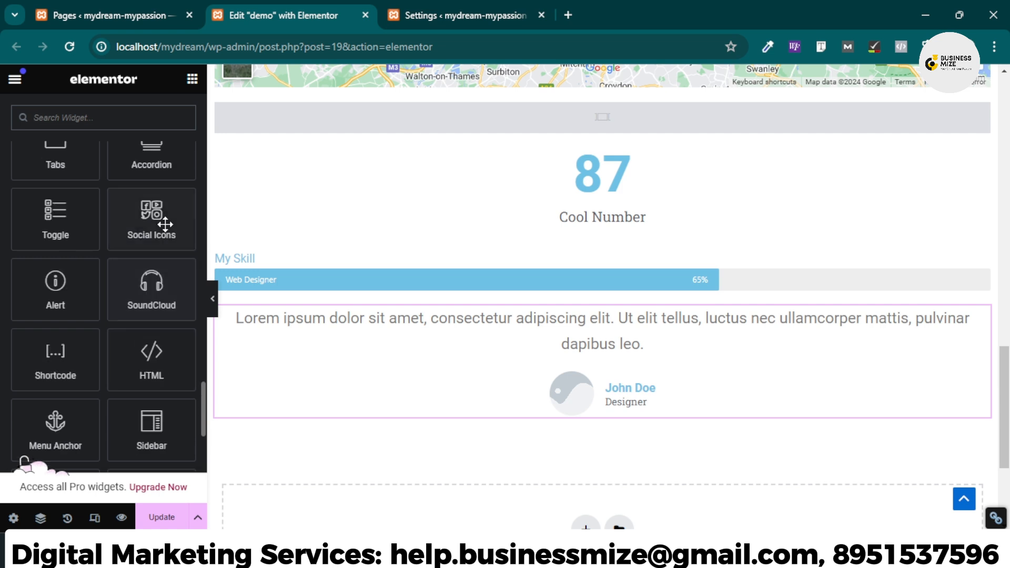
scroll(165, 224, "up", 1)
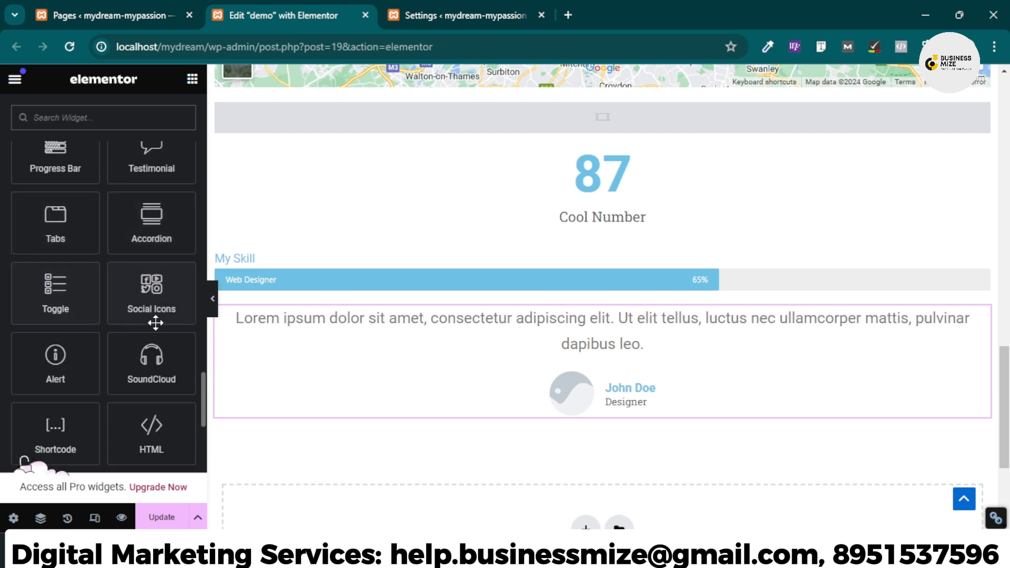
left_click_drag(161, 302, 613, 418)
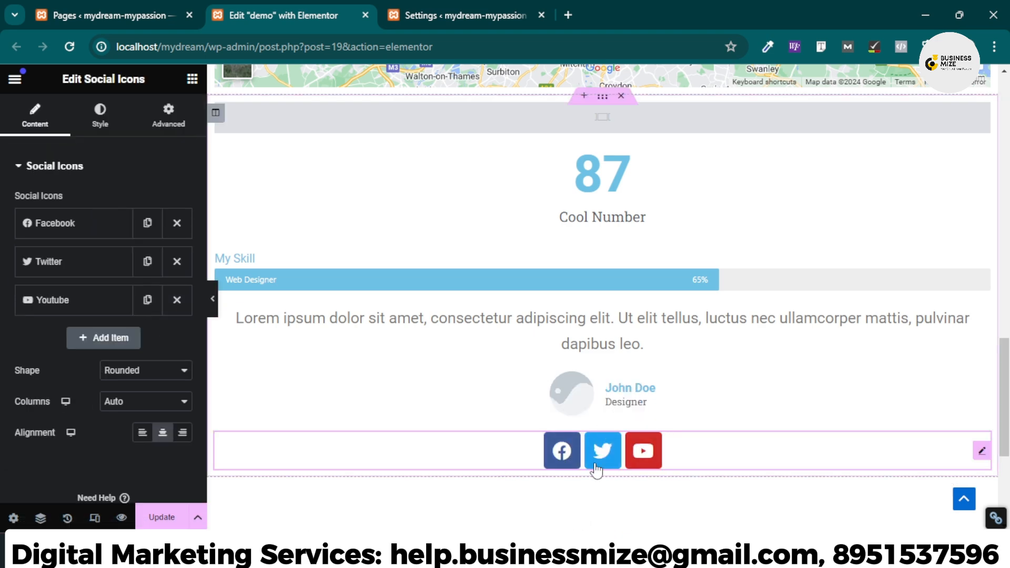
Look through the remaining general widgets, such as SoundCloud, Shortcode, HTML, Menu Anchor, Sidebar, Rating and Text Path
left_click(192, 78)
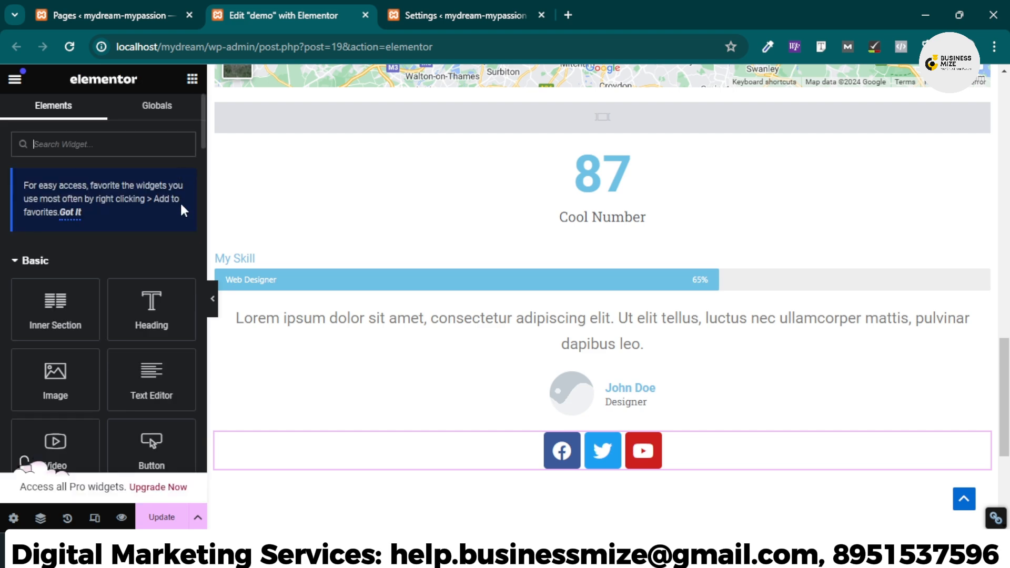
scroll(140, 337, "down", 20)
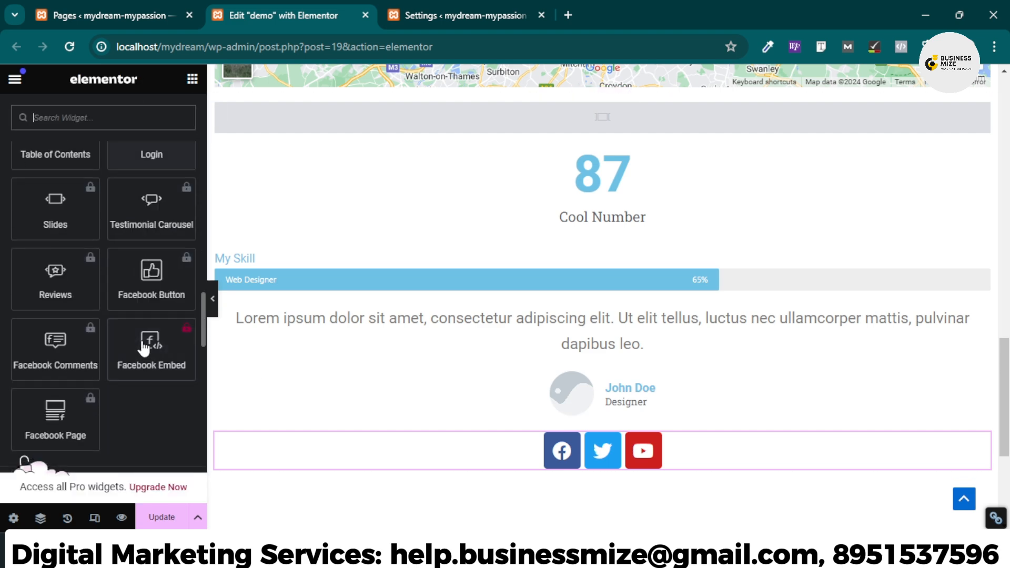
scroll(142, 342, "down", 6)
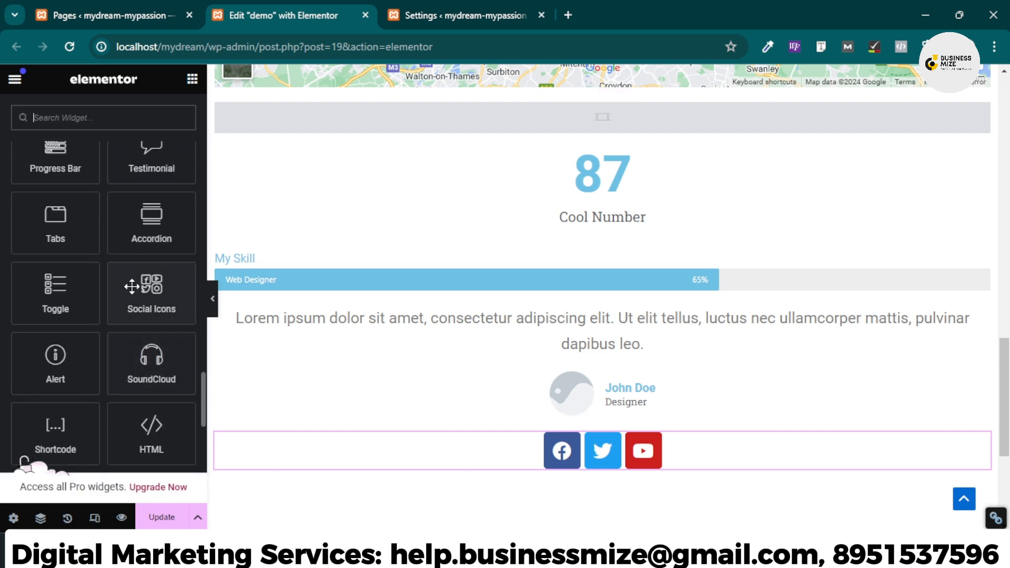
scroll(116, 362, "down", 1)
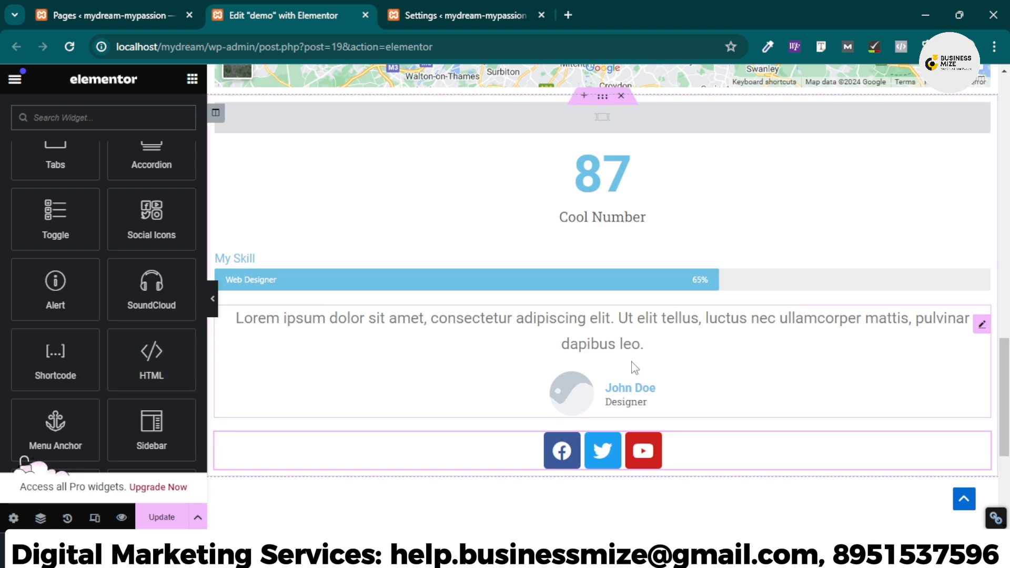
scroll(626, 371, "down", 3)
scroll(622, 375, "down", 1)
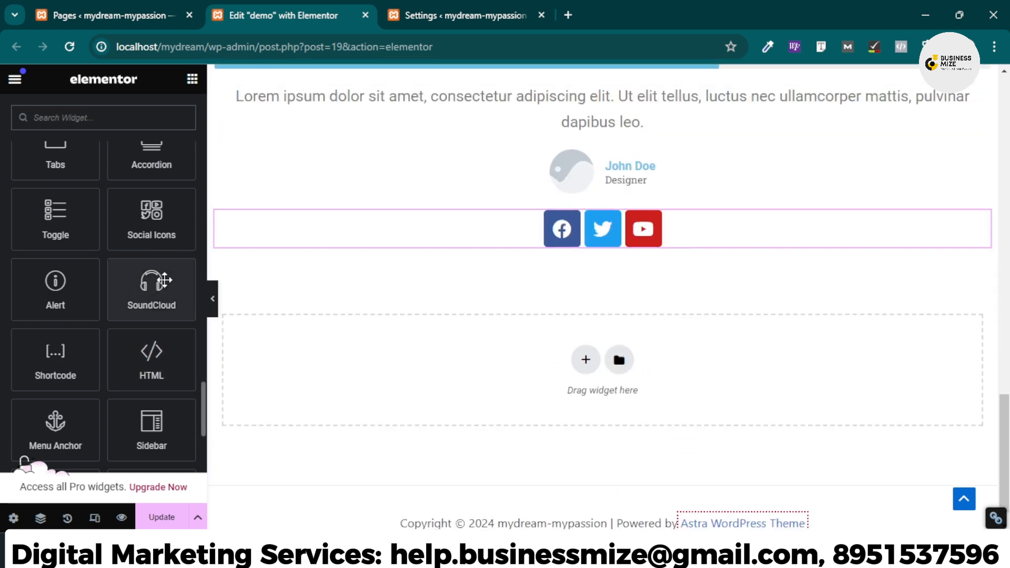
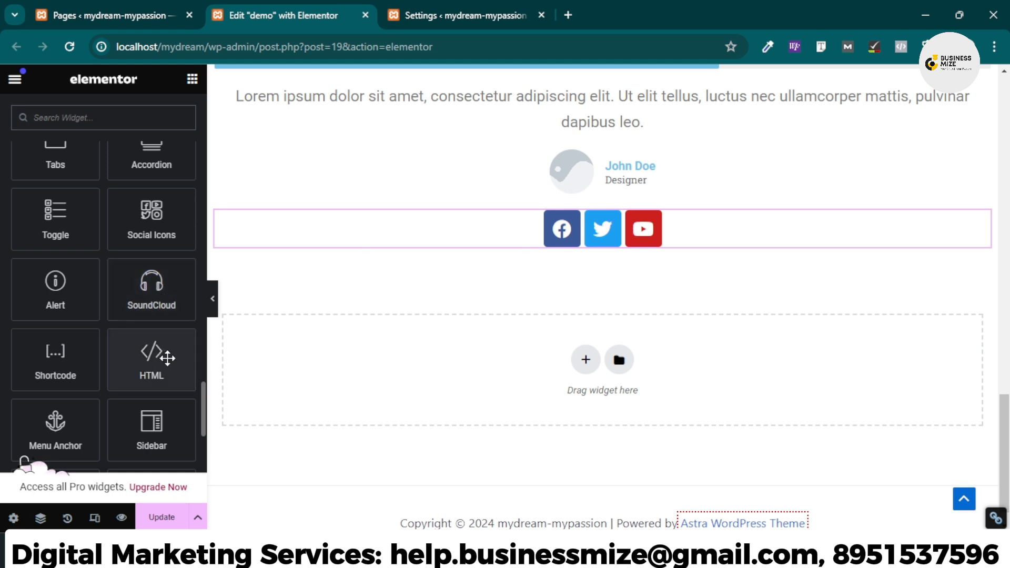
scroll(167, 358, "down", 1)
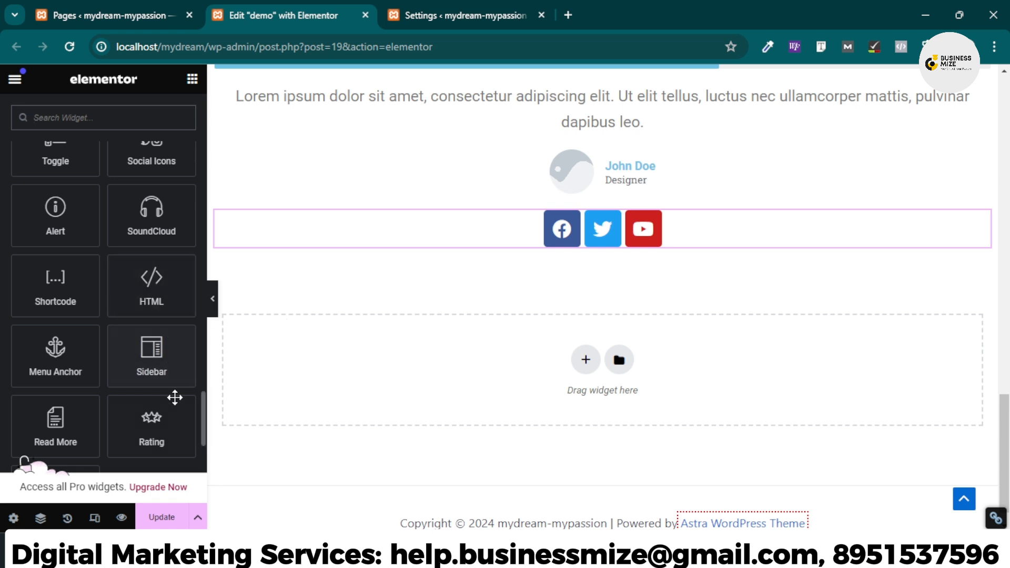
scroll(155, 394, "down", 2)
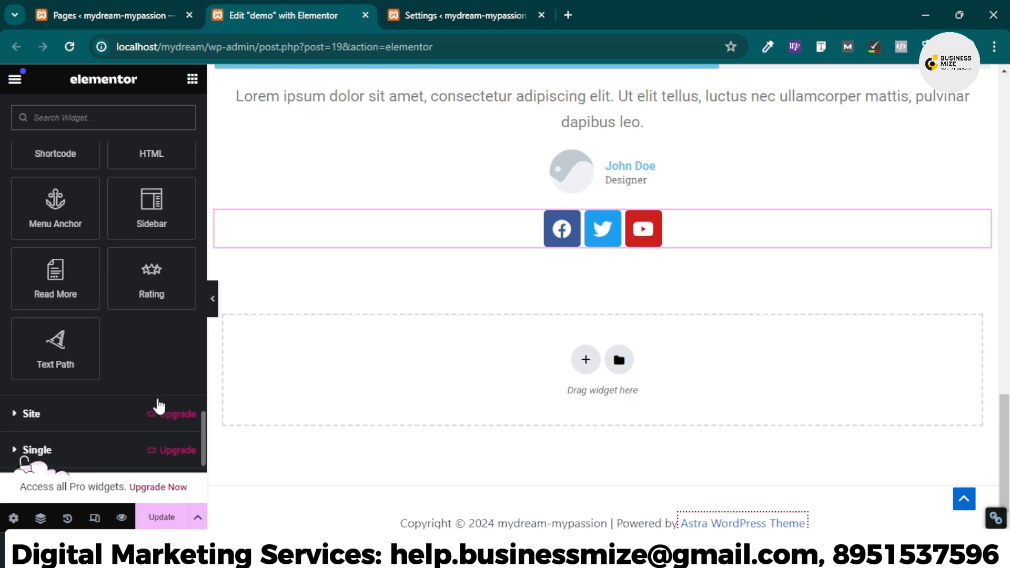
scroll(167, 361, "down", 2)
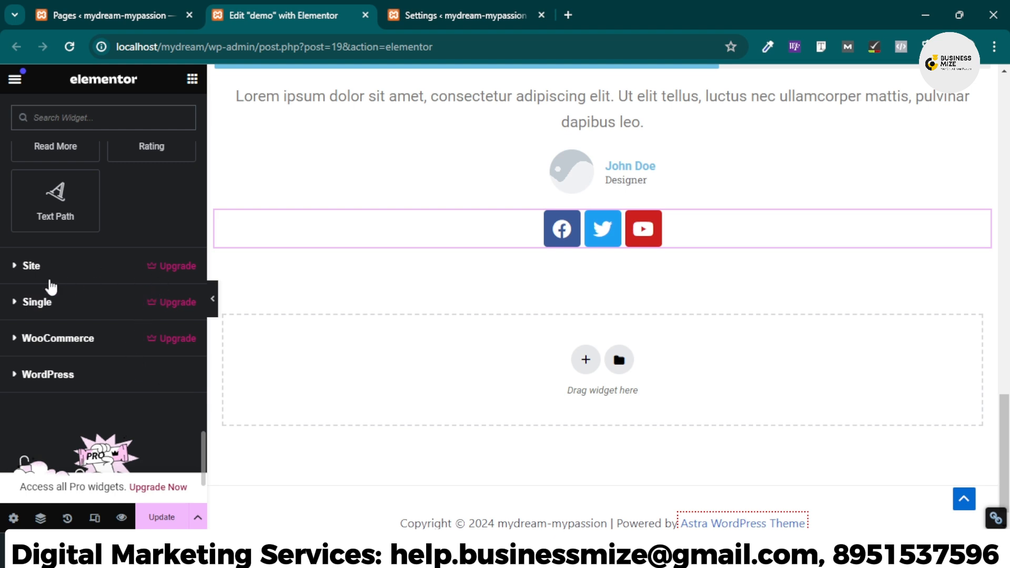
Expand the Site, Single and WooCommerce widget categories and look through the widgets they offer
left_click(19, 269)
scroll(123, 348, "down", 2)
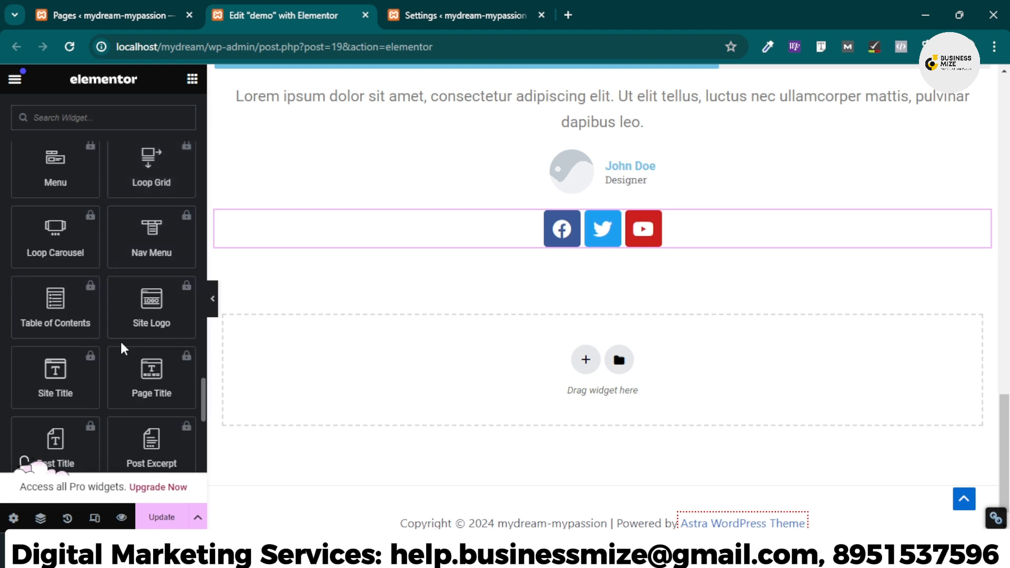
scroll(126, 347, "up", 1)
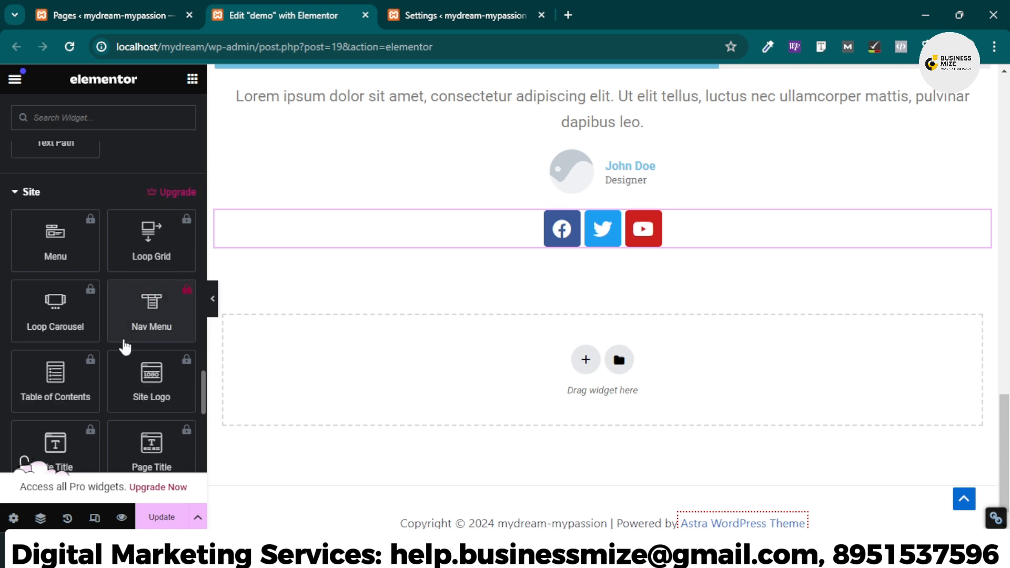
scroll(123, 352, "down", 11)
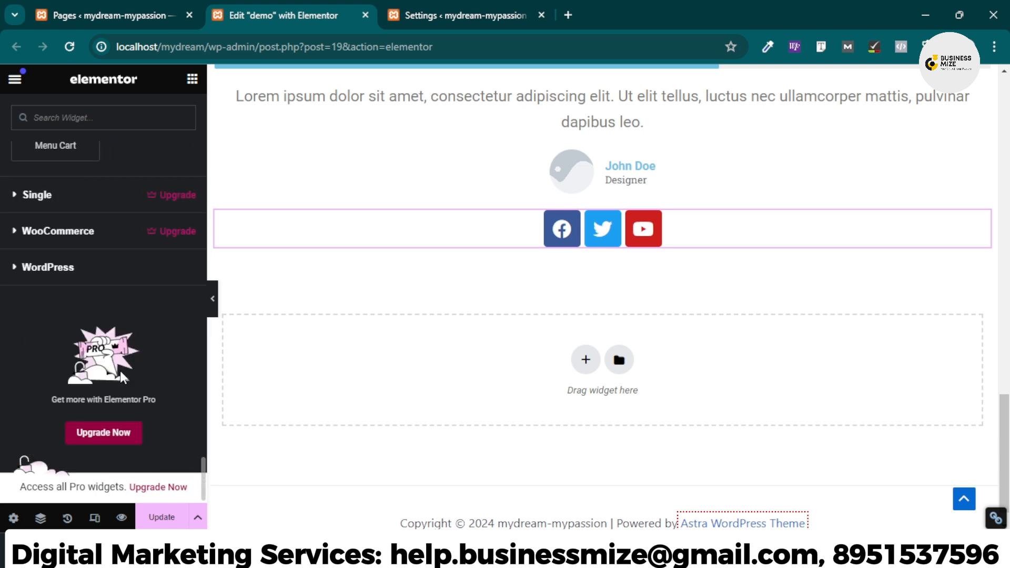
left_click(60, 205)
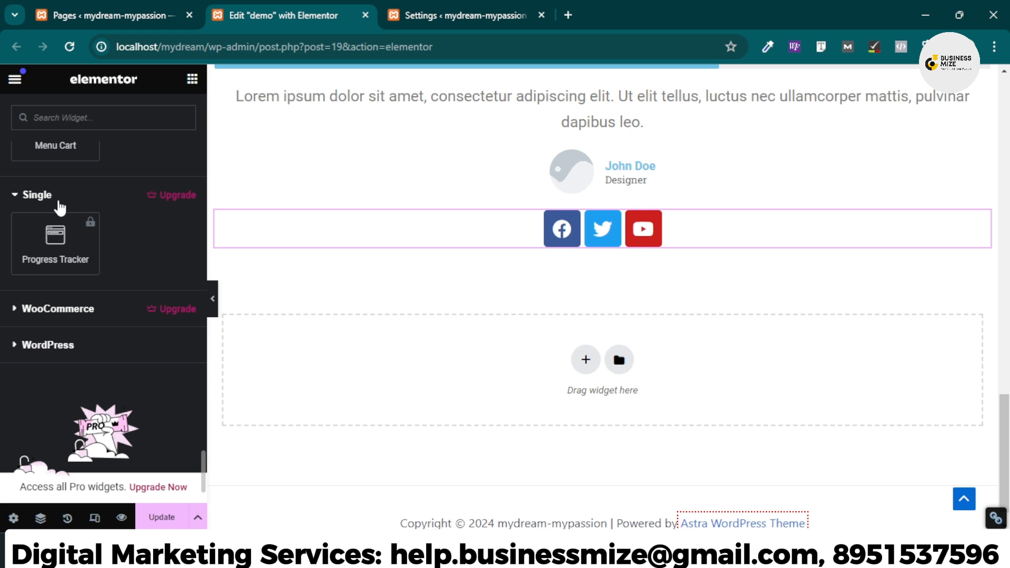
left_click(55, 310)
scroll(134, 336, "down", 6)
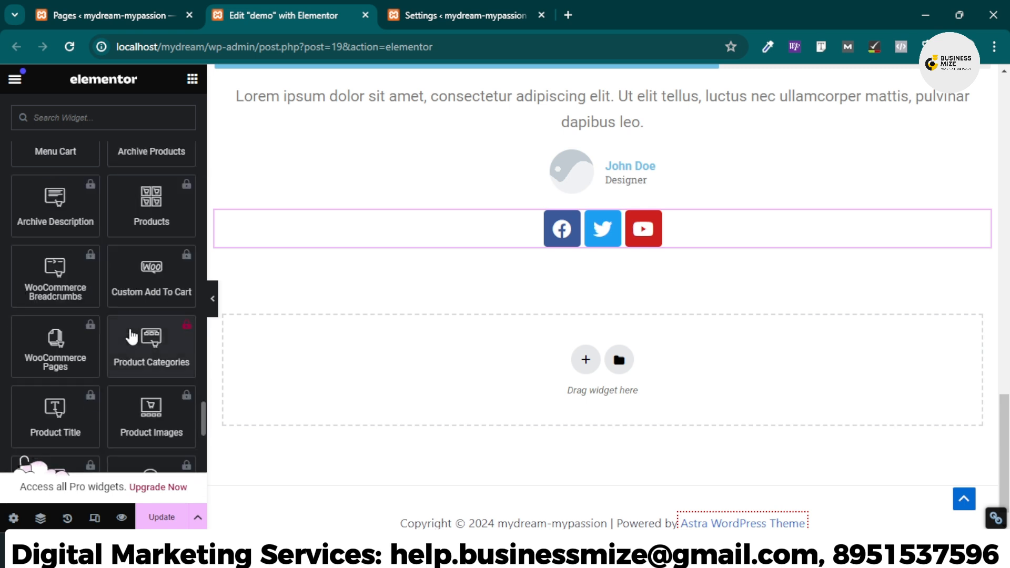
scroll(132, 362, "down", 8)
scroll(135, 365, "up", 8)
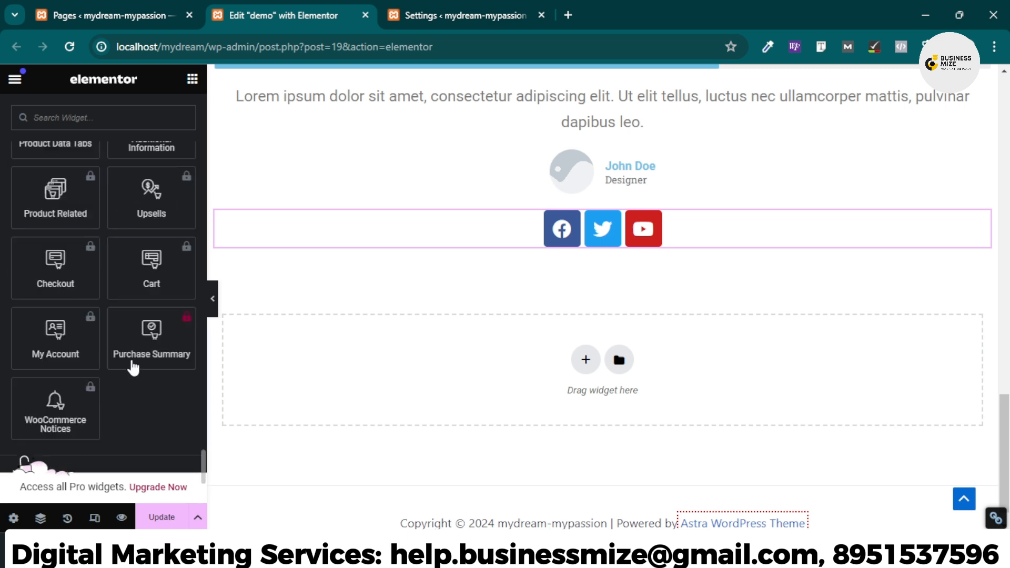
scroll(137, 362, "up", 15)
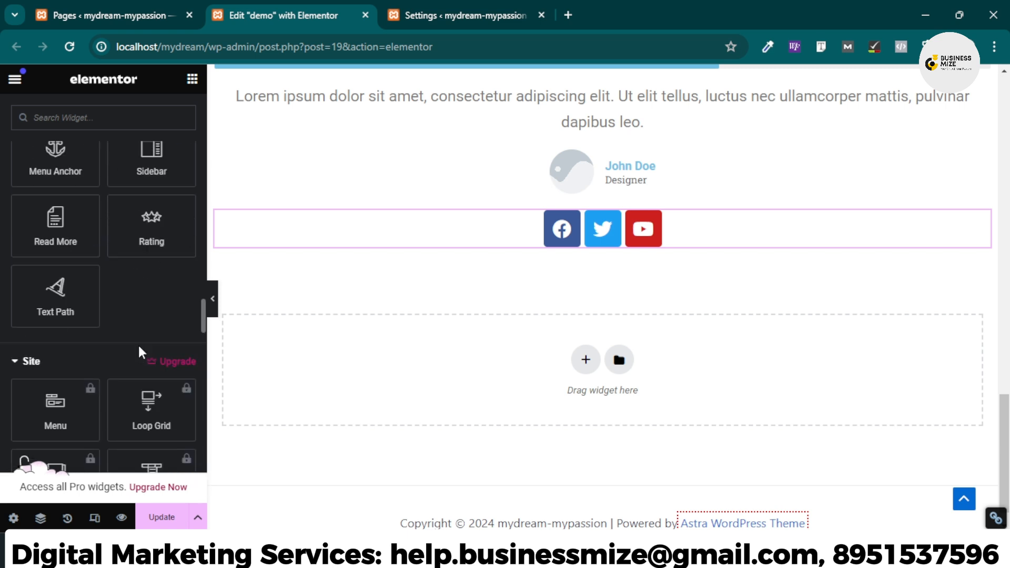
scroll(142, 339, "up", 20)
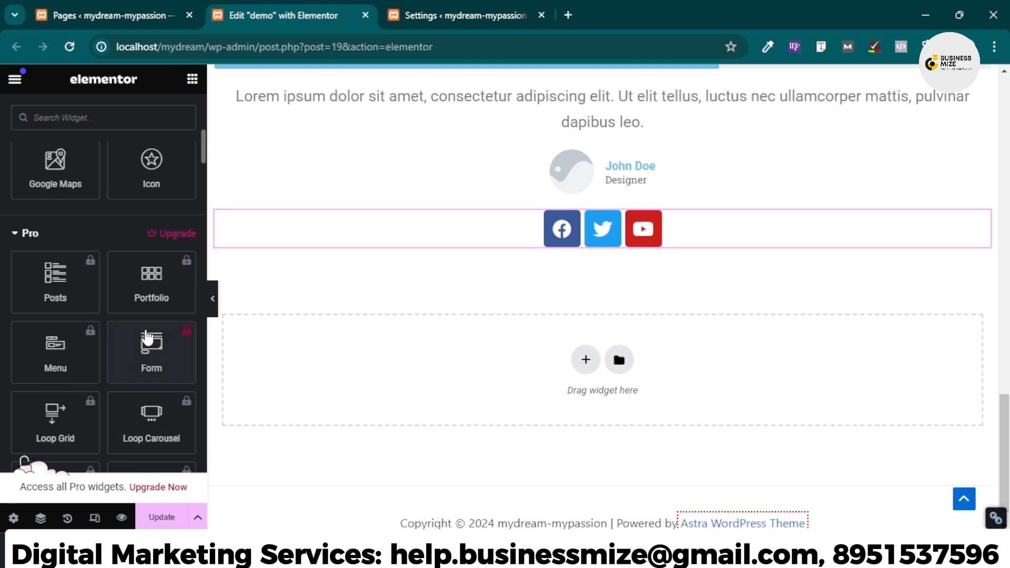
Review the whole demo page layout from the top heading through the video and map to the social icons
scroll(613, 409, "up", 15)
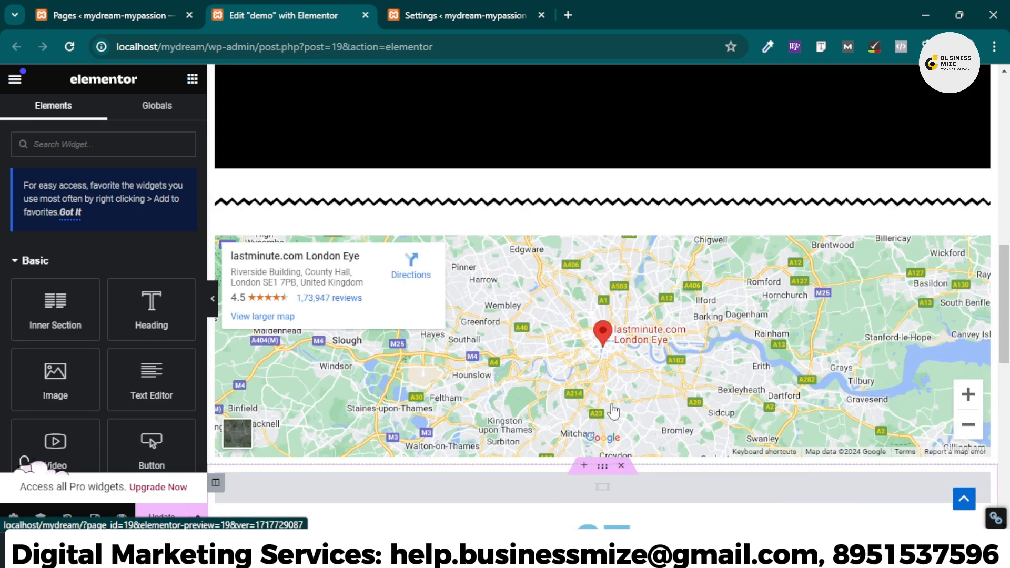
scroll(612, 409, "up", 5)
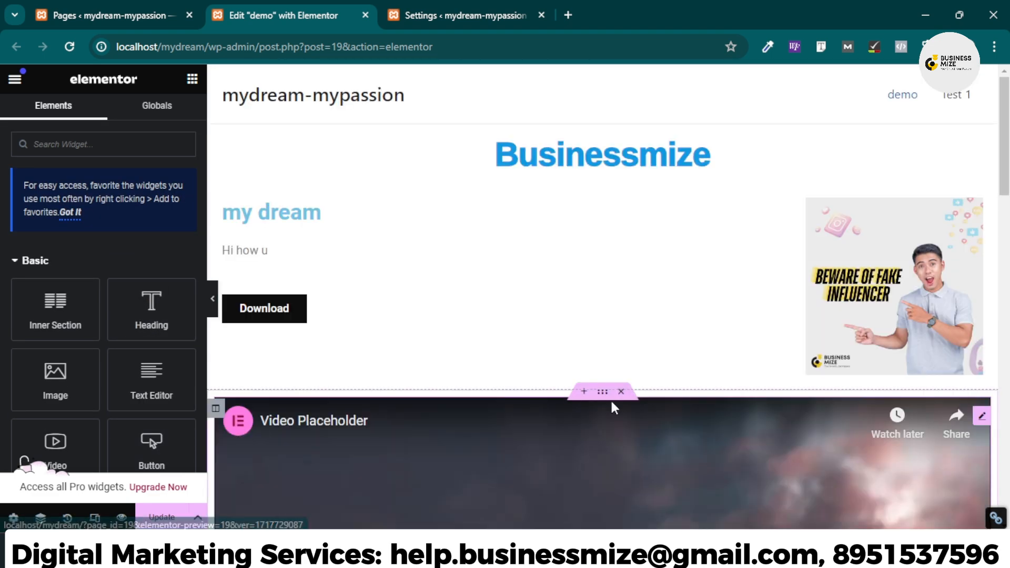
scroll(612, 400, "down", 20)
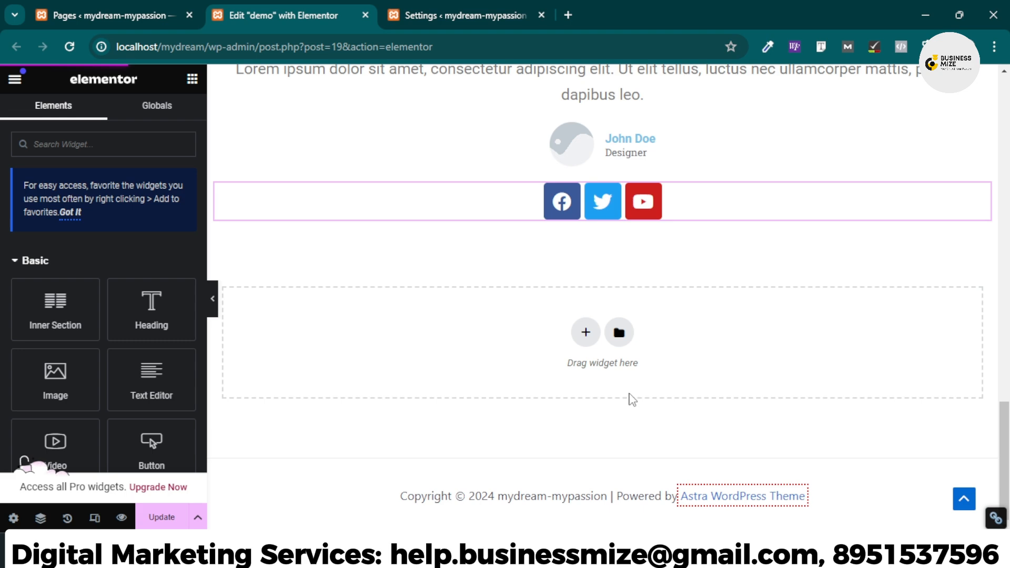
scroll(628, 399, "up", 15)
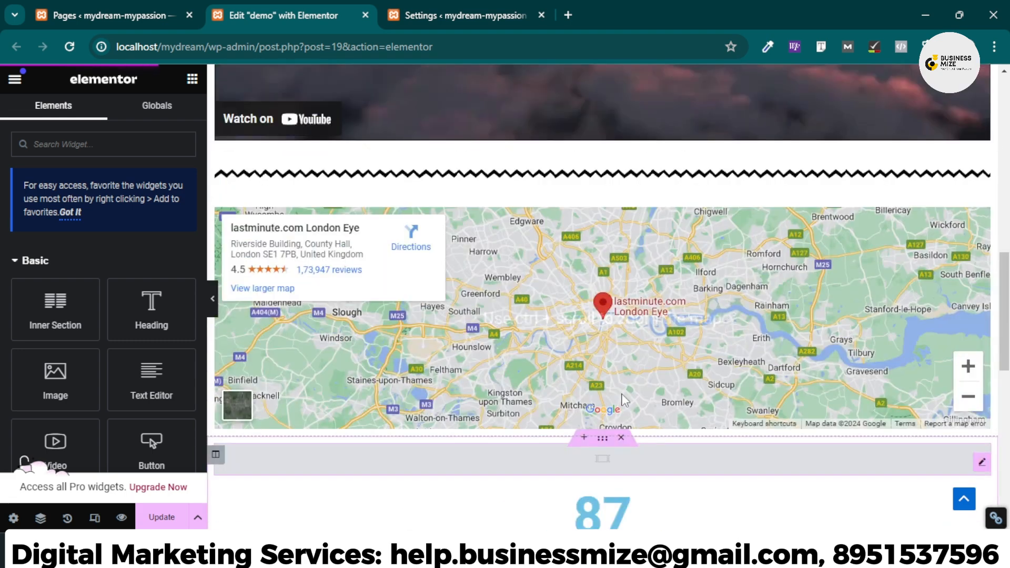
scroll(622, 400, "up", 4)
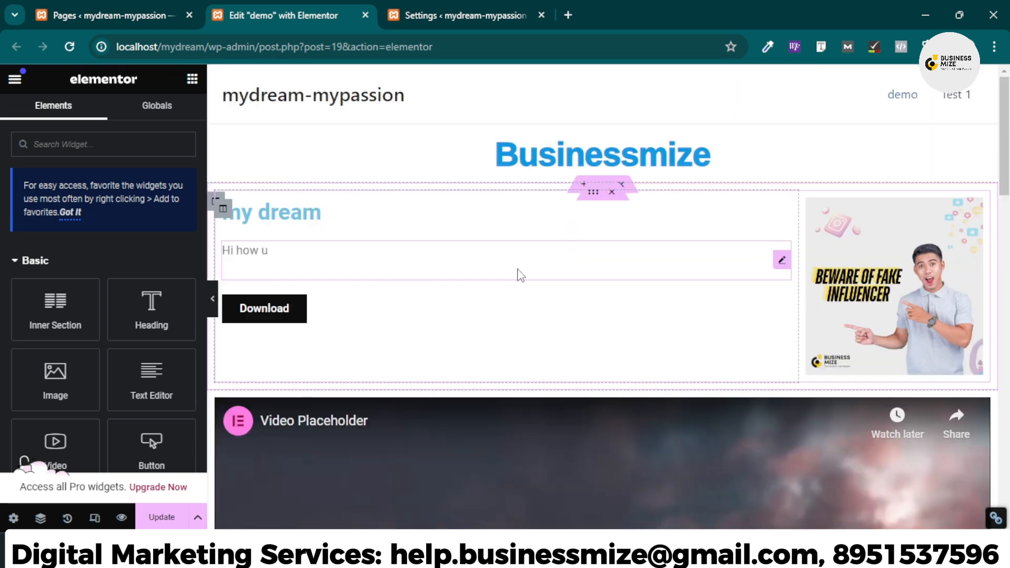
scroll(530, 359, "down", 10)
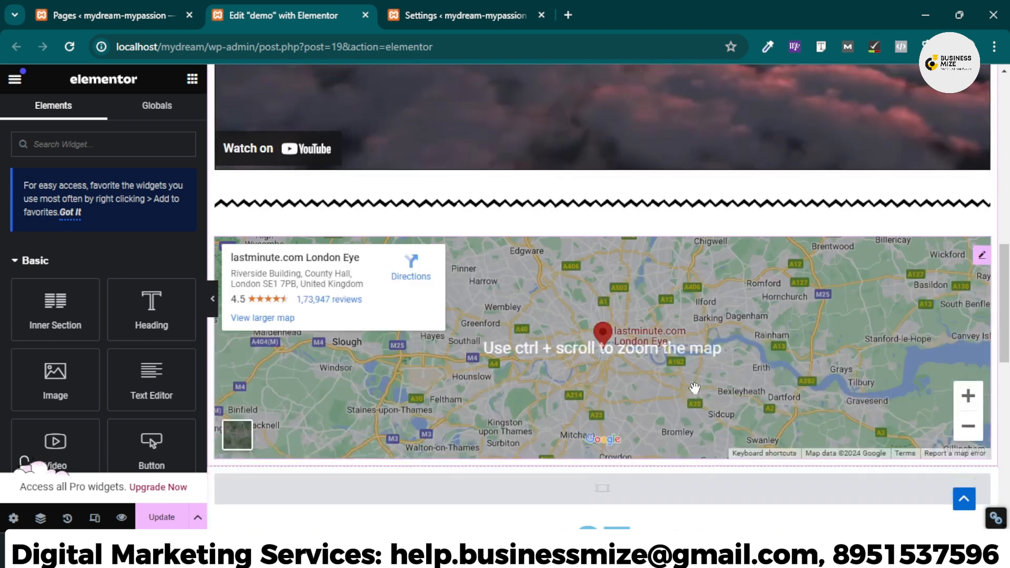
scroll(694, 389, "down", 8)
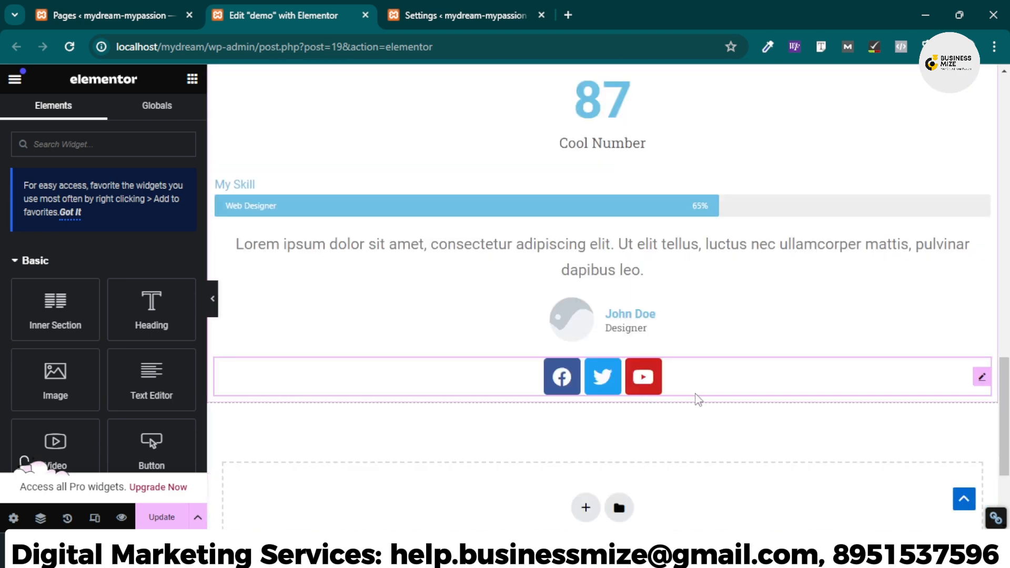